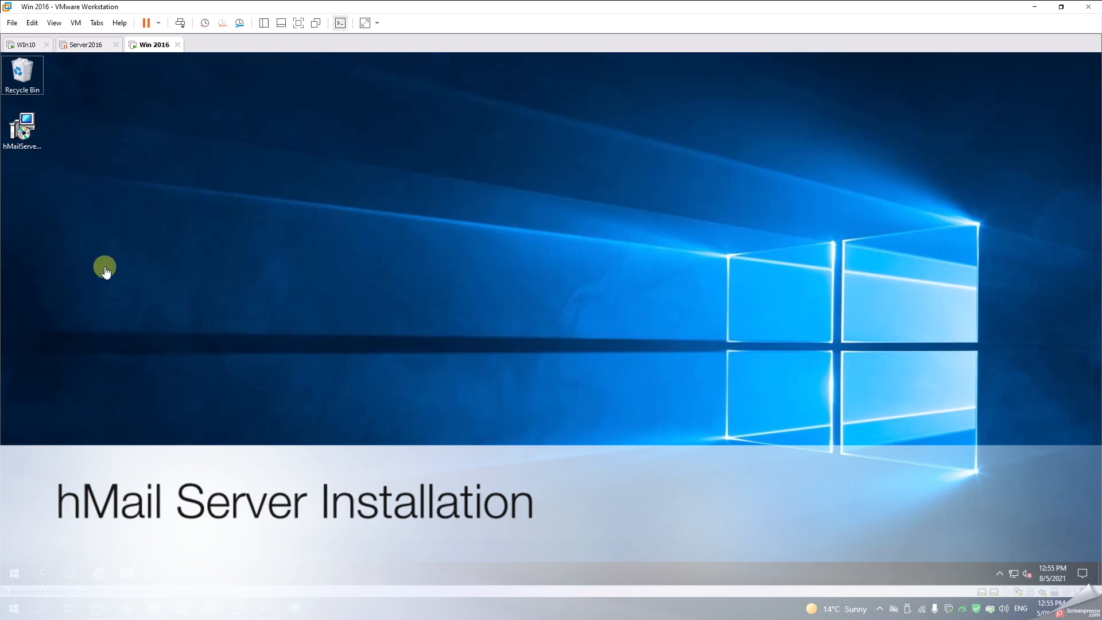
Switch between the virtual machines and check the Win 2016 server's network connection status
{"action": "left_click", "coordinate": [23, 130]}
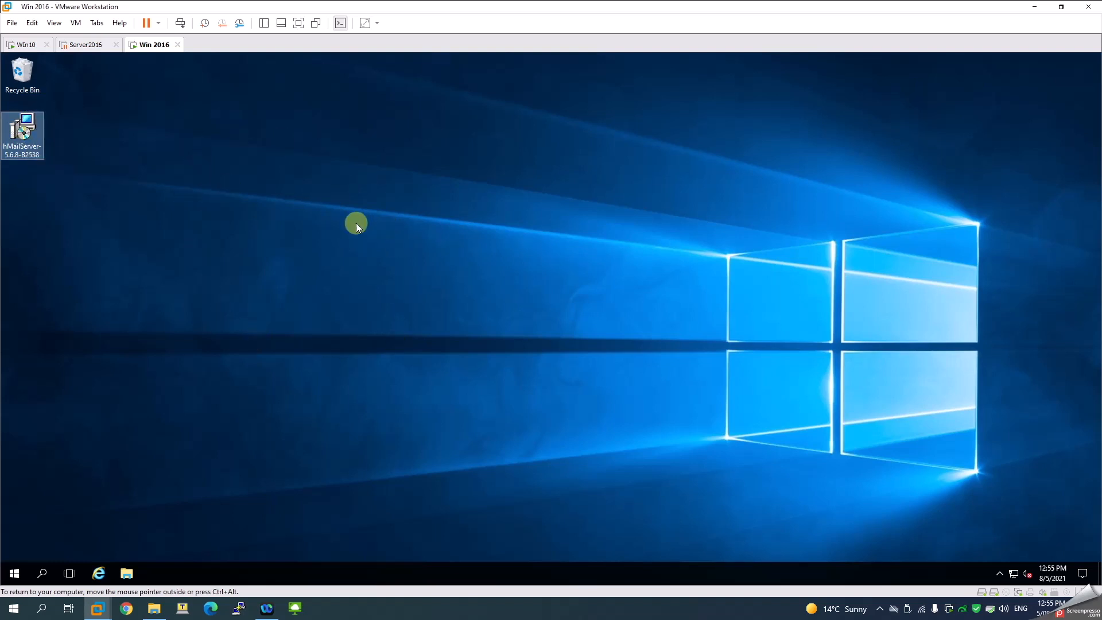
{"action": "left_click", "coordinate": [26, 44]}
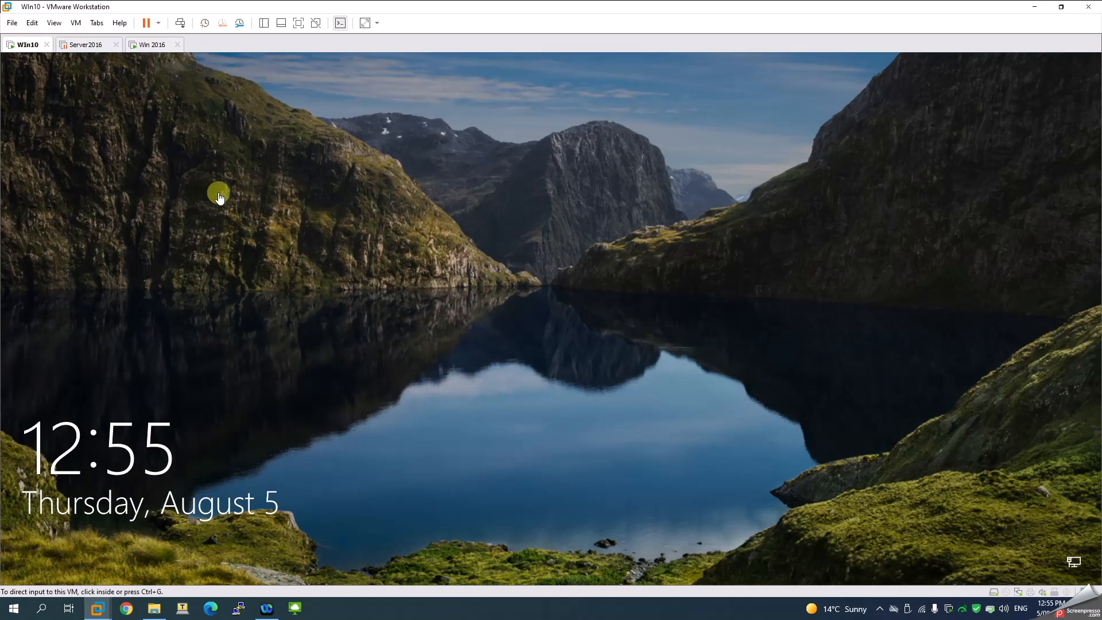
{"action": "left_click", "coordinate": [148, 49]}
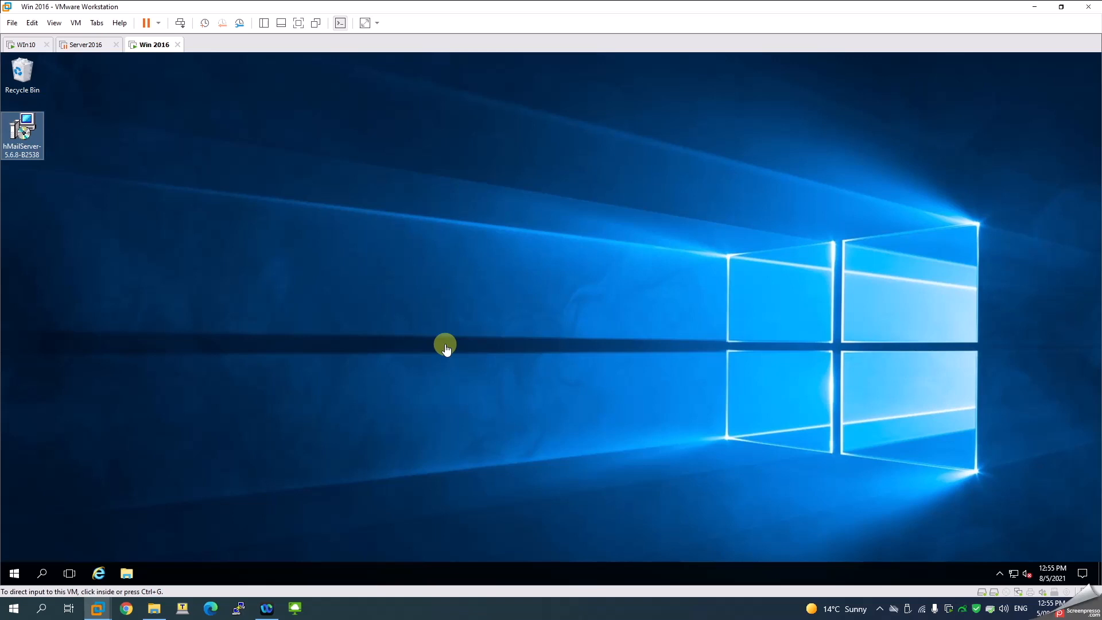
{"action": "left_click", "coordinate": [1015, 578]}
{"action": "right_click", "coordinate": [1015, 577]}
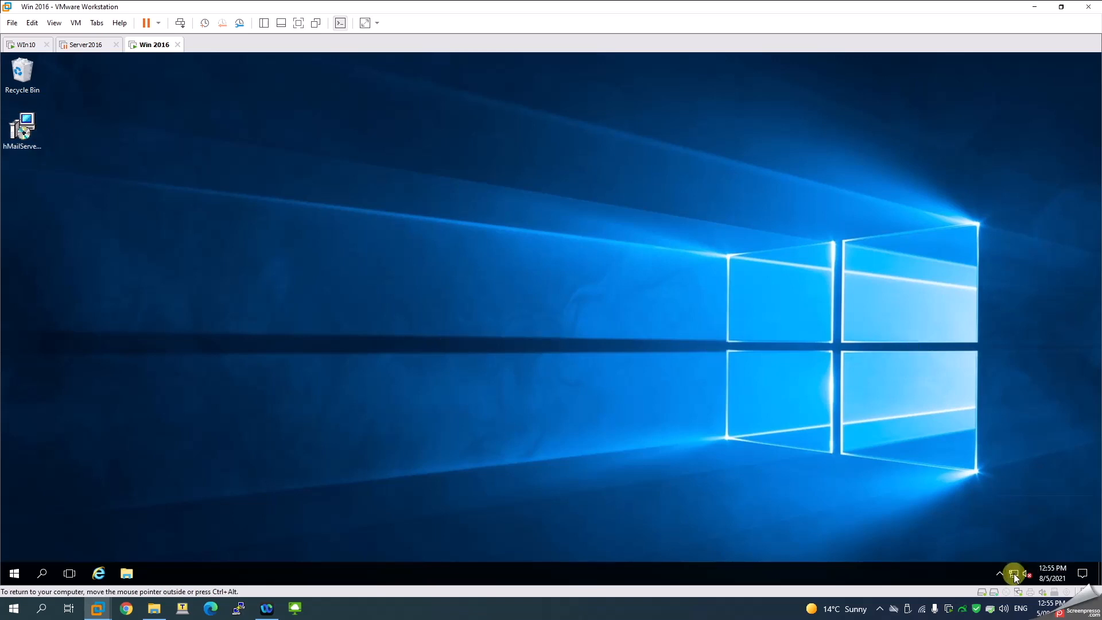
{"action": "left_click", "coordinate": [1015, 577]}
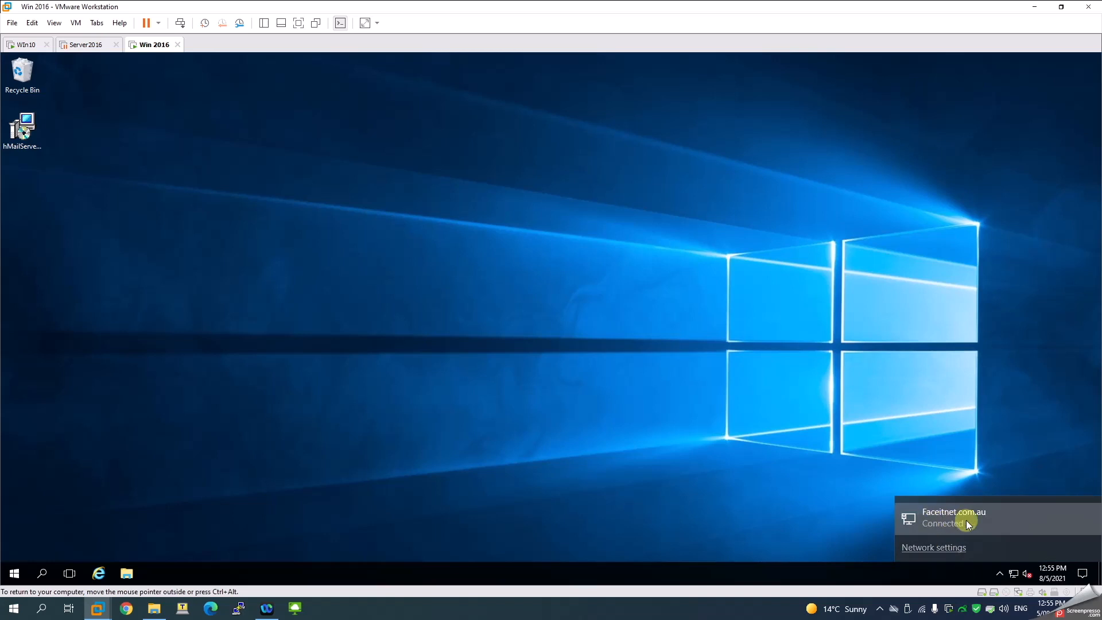
{"action": "left_click", "coordinate": [843, 498]}
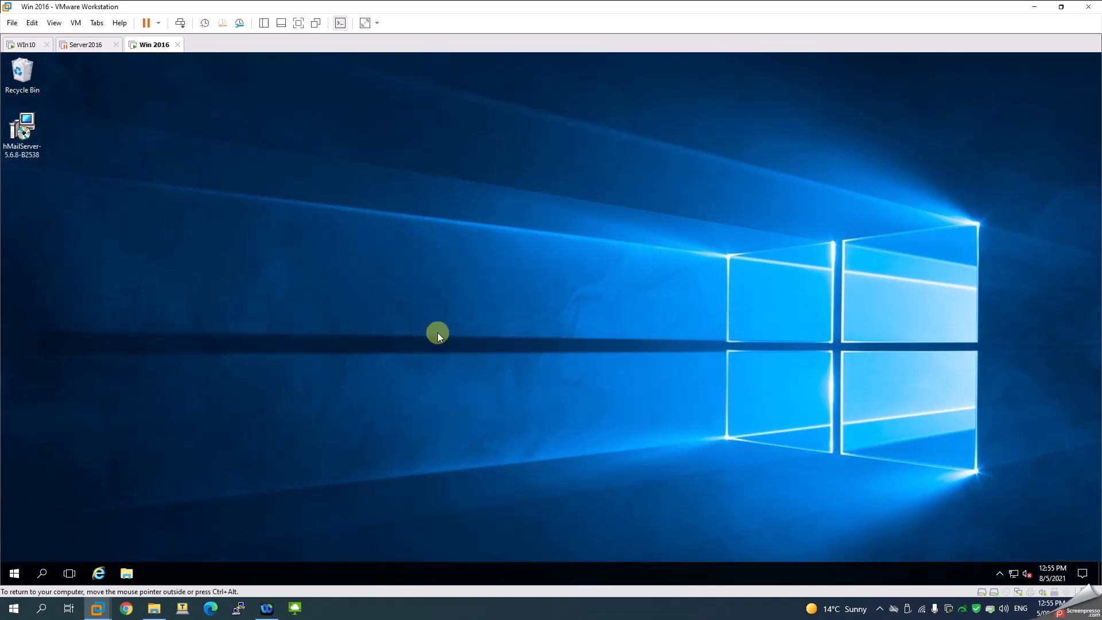
Launch the hMailServer installer, accept the license, and keep the default folder and components
{"action": "double_click", "coordinate": [23, 140]}
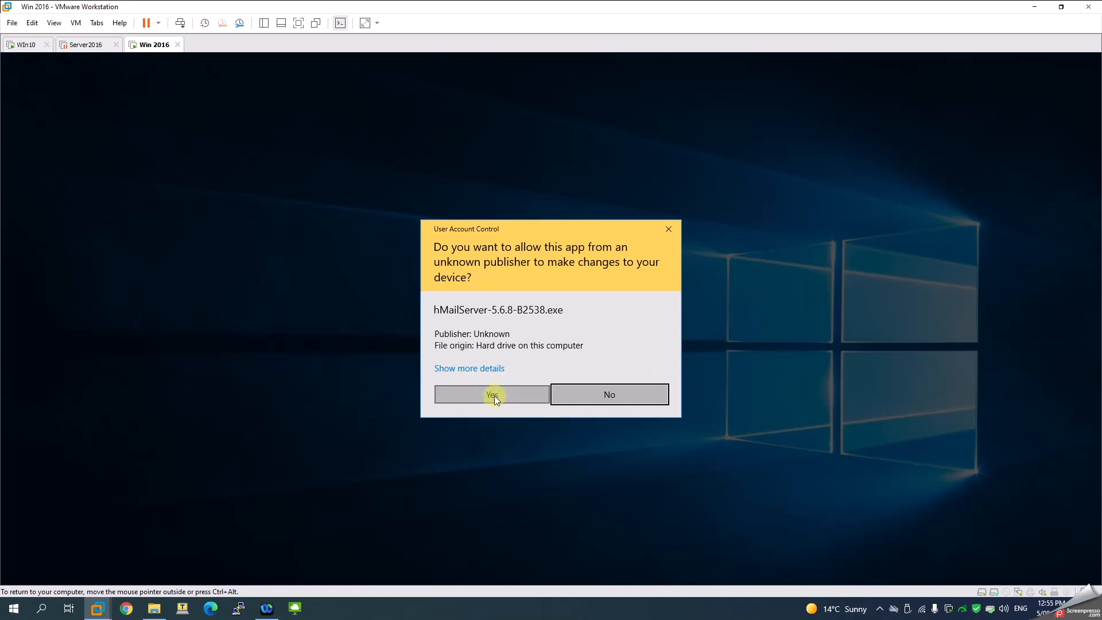
{"action": "left_click", "coordinate": [492, 398]}
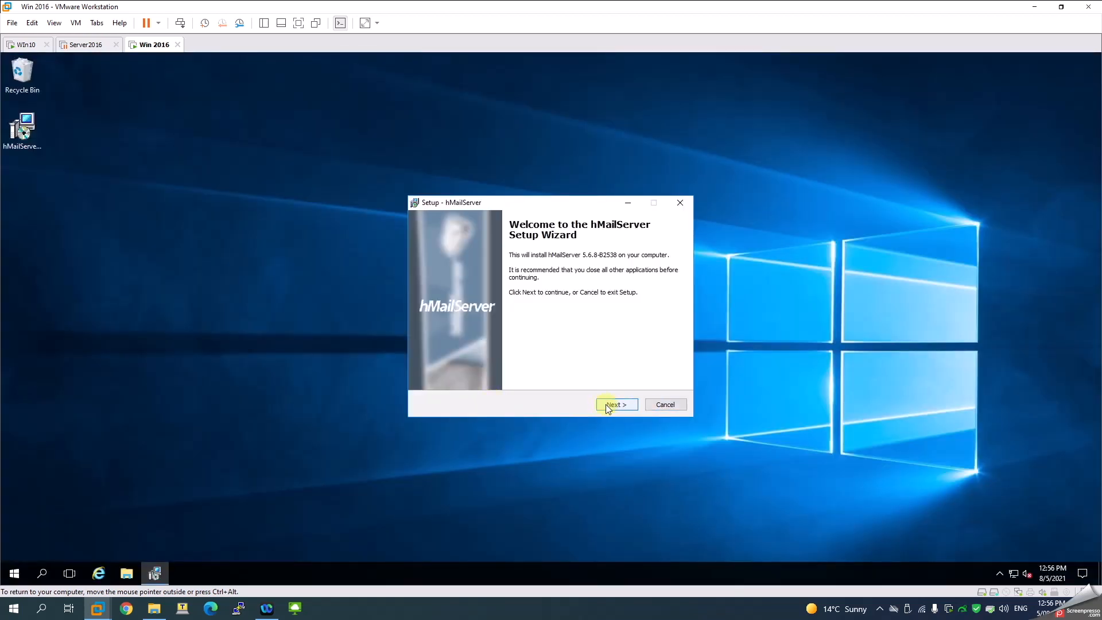
{"action": "left_click", "coordinate": [605, 405]}
{"action": "left_click", "coordinate": [469, 370]}
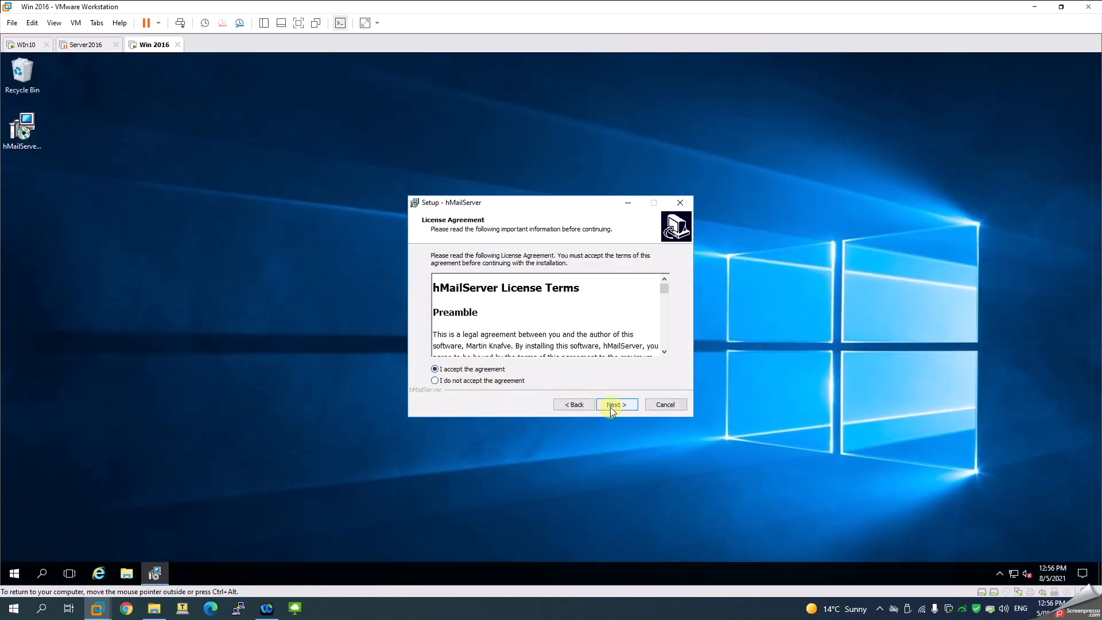
{"action": "left_click", "coordinate": [616, 406]}
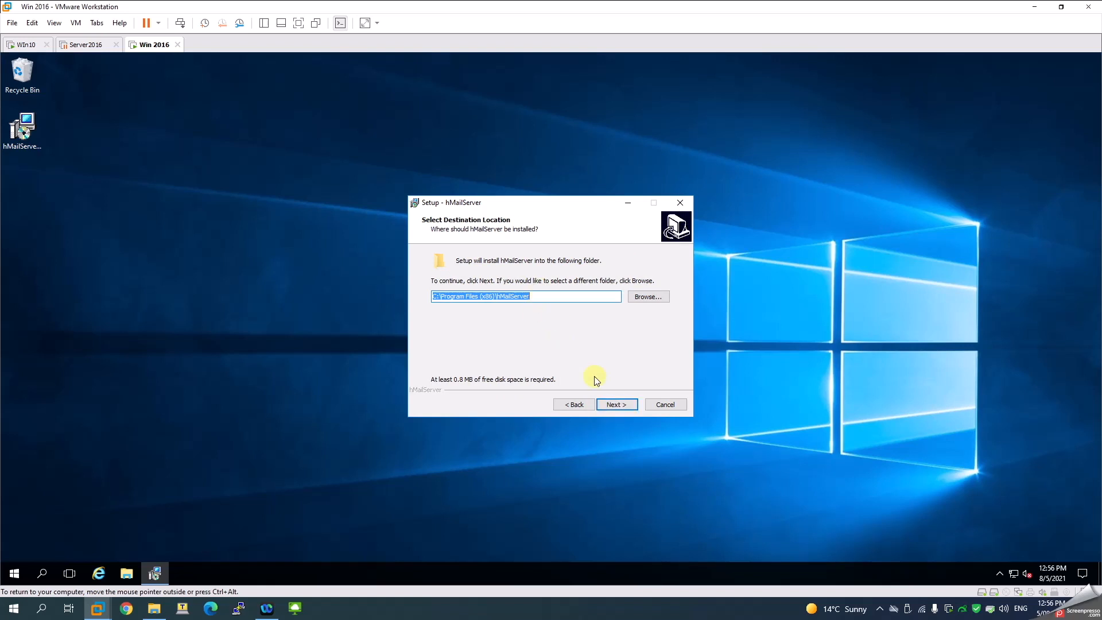
{"action": "left_click", "coordinate": [608, 407]}
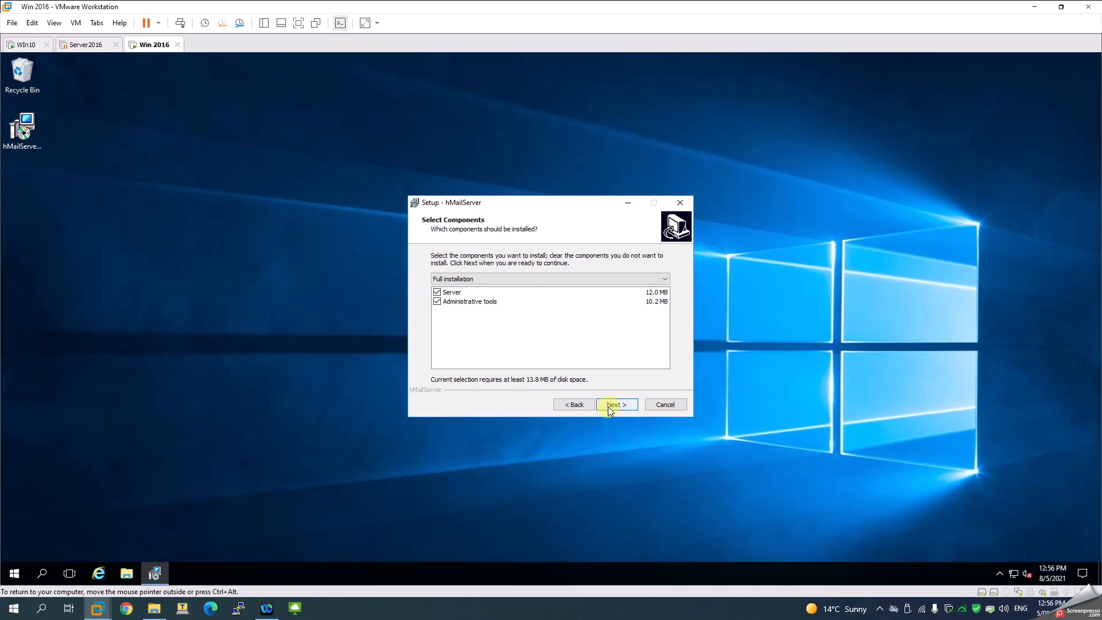
{"action": "left_click", "coordinate": [608, 406]}
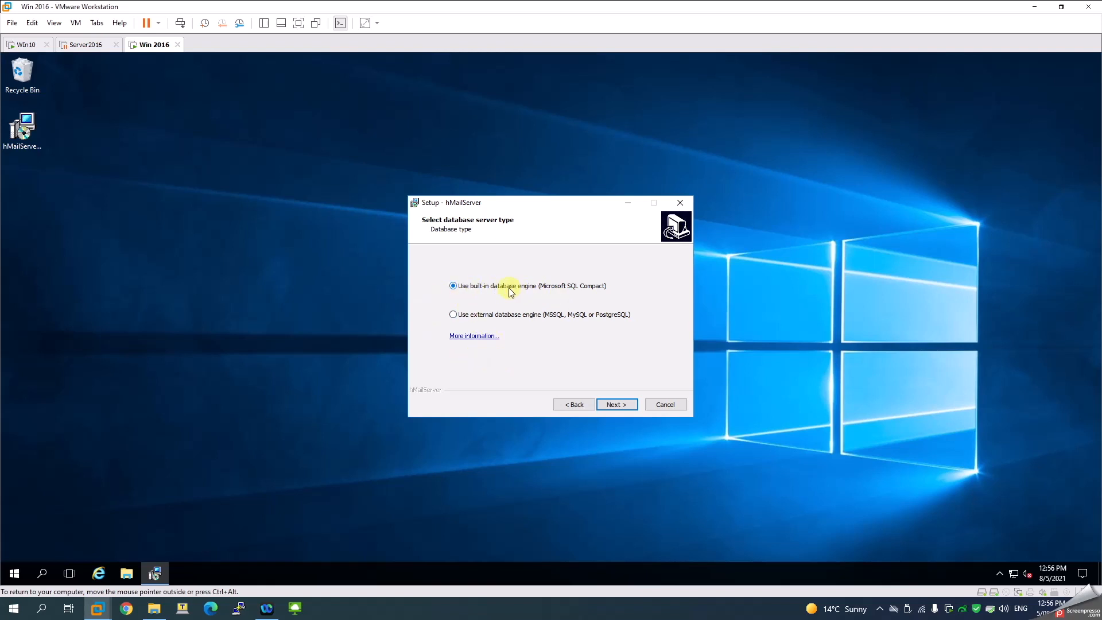
Choose the built-in database engine, set the administrator password, and complete the installation
{"action": "left_click", "coordinate": [611, 405]}
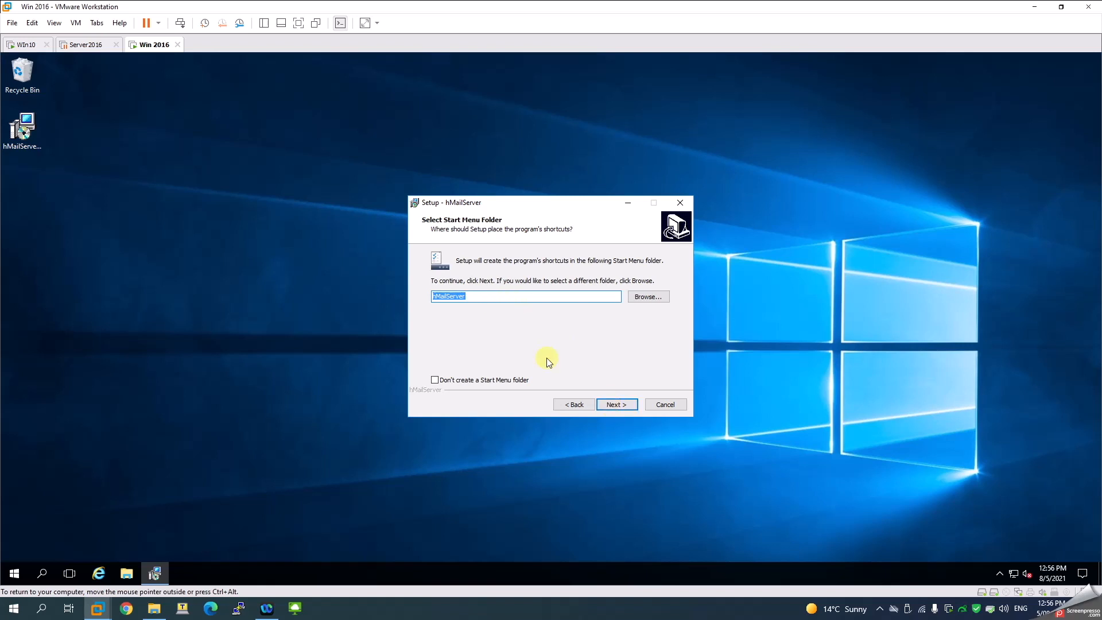
{"action": "left_click", "coordinate": [604, 404]}
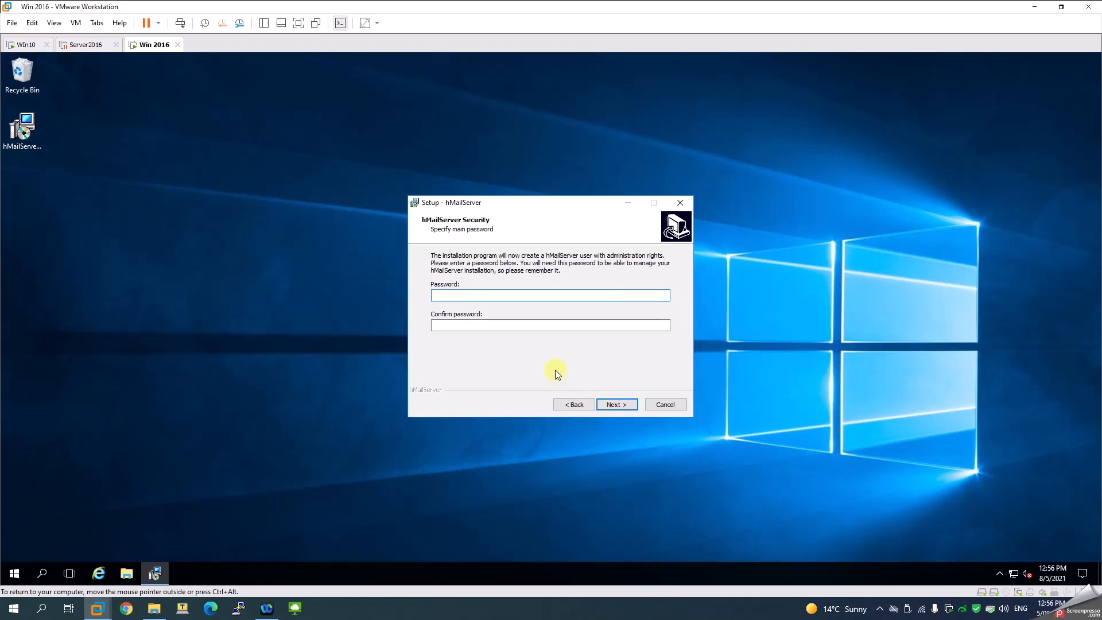
{"action": "type", "text": "••••••••"}
{"action": "key", "text": "Tab"}
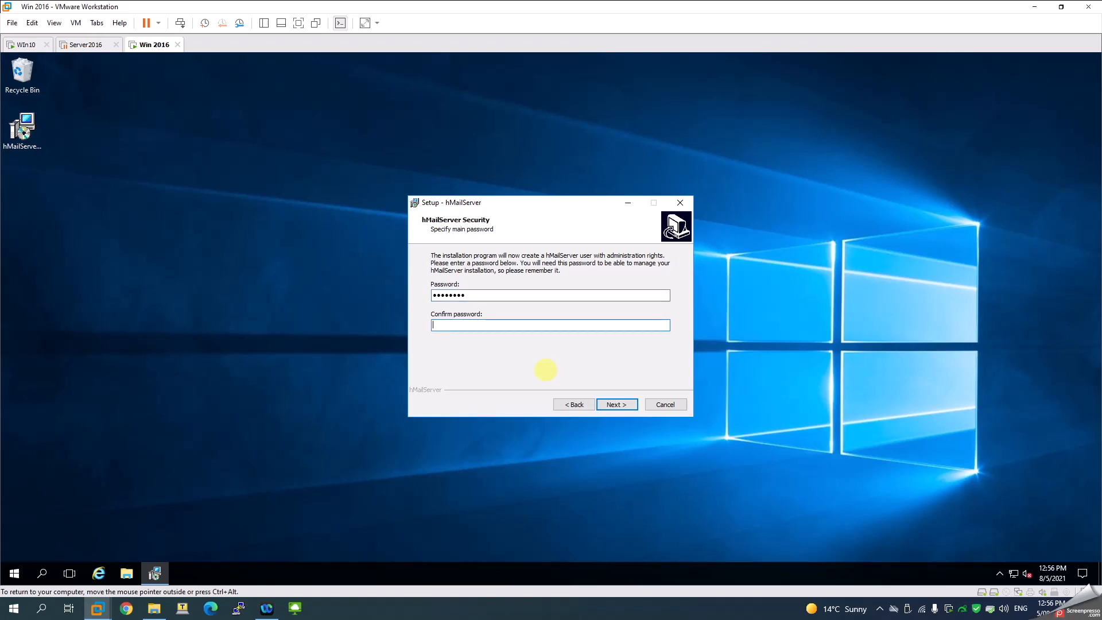
{"action": "type", "text": "••••••••"}
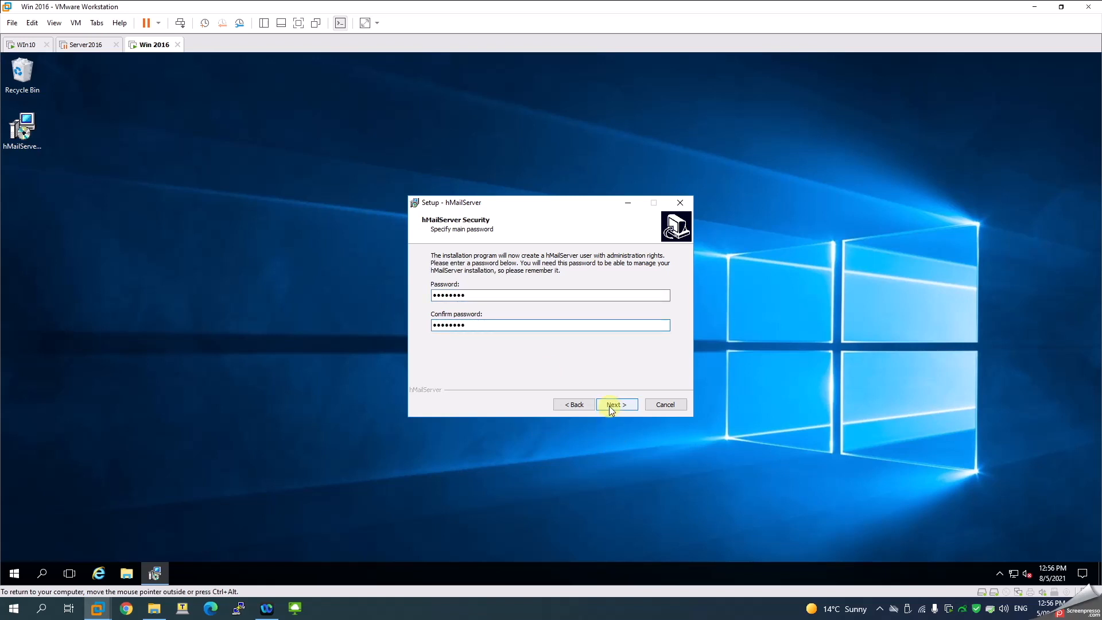
{"action": "left_click", "coordinate": [611, 406]}
{"action": "left_click", "coordinate": [610, 405]}
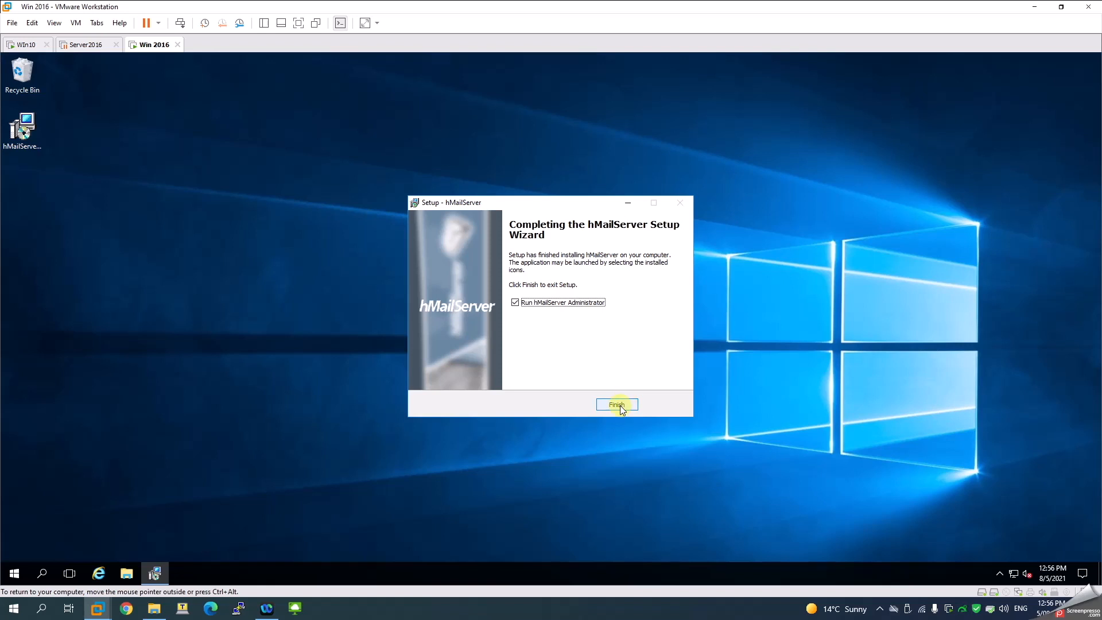
{"action": "left_click", "coordinate": [617, 404]}
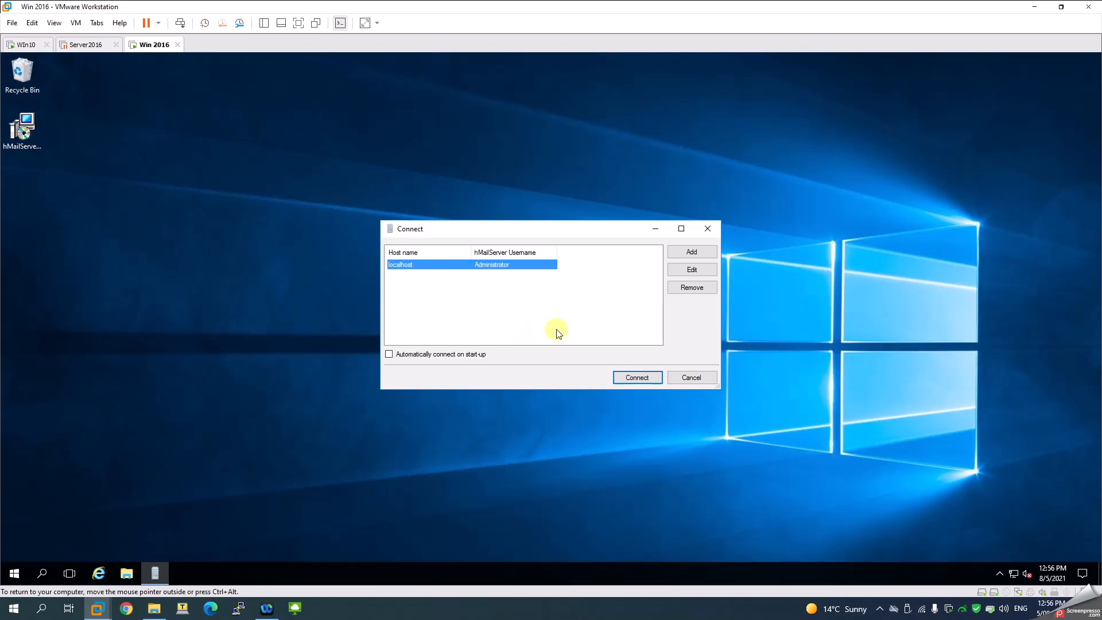
Connect to the localhost server as Administrator using the hMailServer password
{"action": "left_click", "coordinate": [628, 378]}
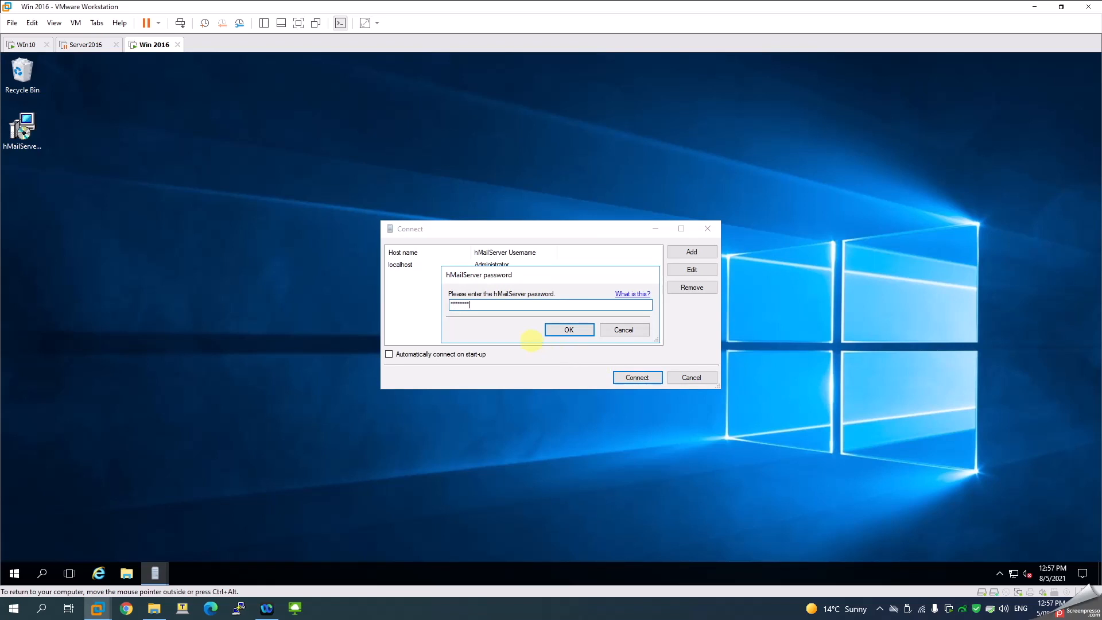
{"action": "key", "text": "Return"}
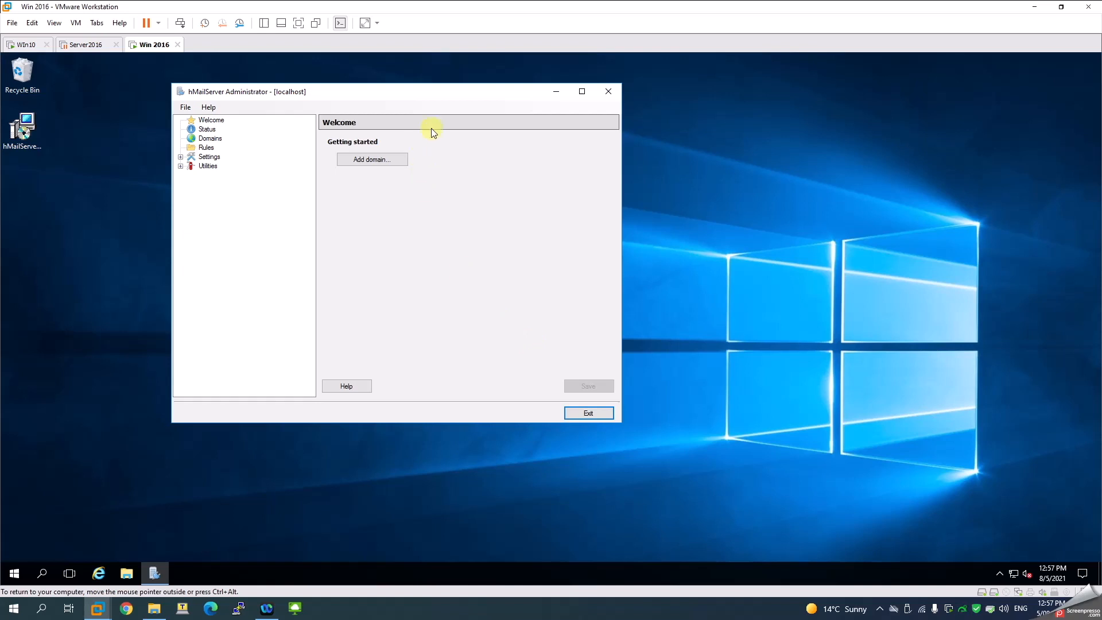
{"action": "left_click_drag", "start_coordinate": [352, 92], "coordinate": [394, 108]}
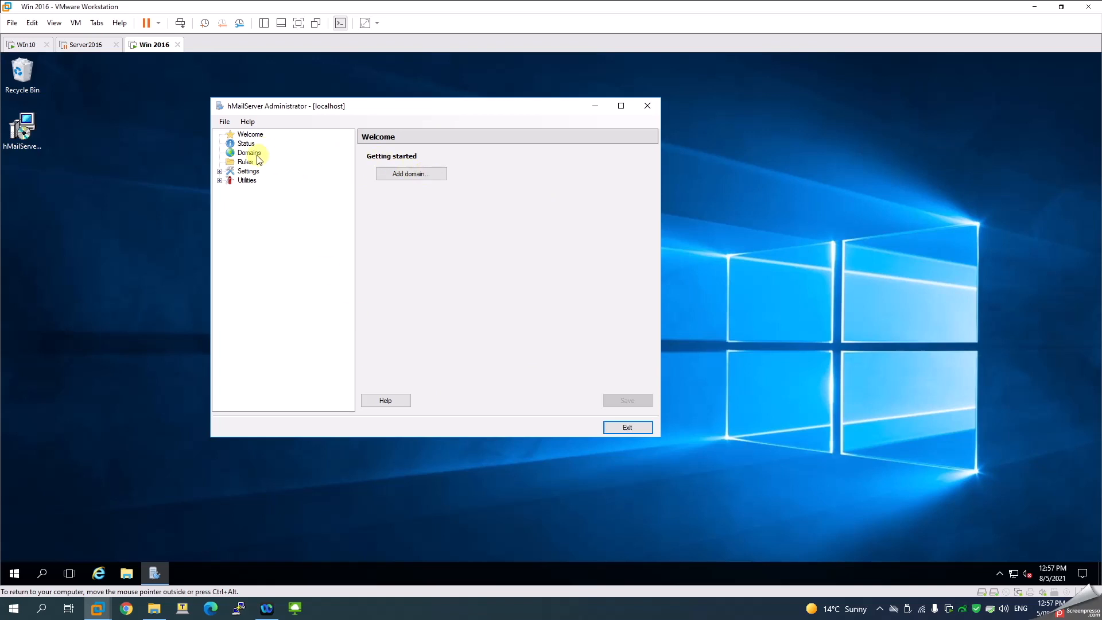
Add and save the mail domain faceitnet.com.au
{"action": "left_click", "coordinate": [432, 176]}
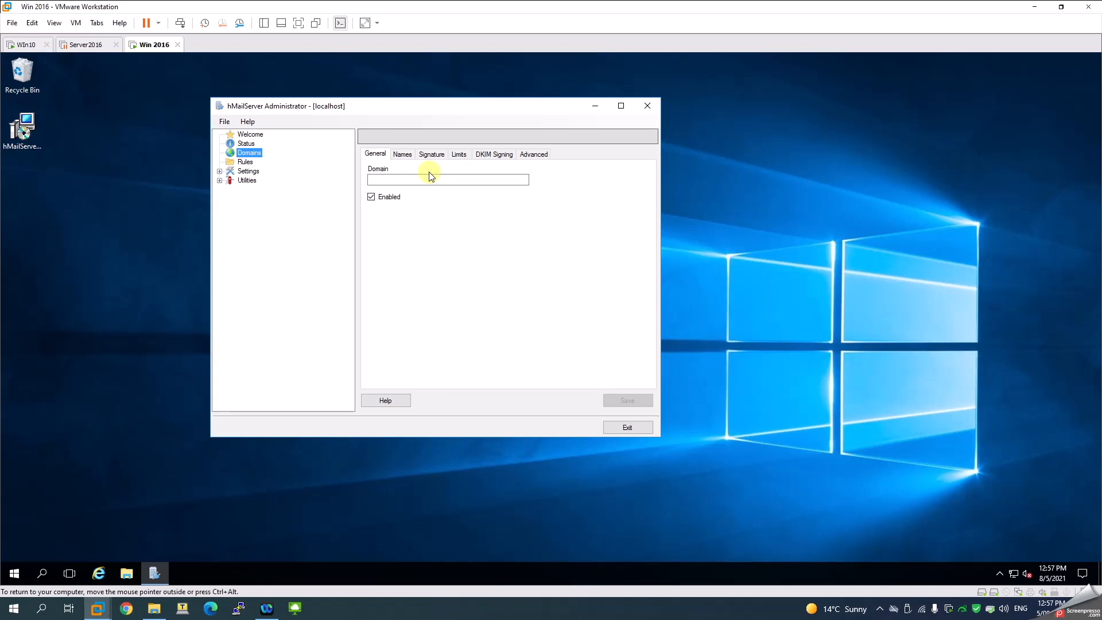
{"action": "left_click", "coordinate": [423, 177]}
{"action": "type", "text": "faceitnet.com.au"}
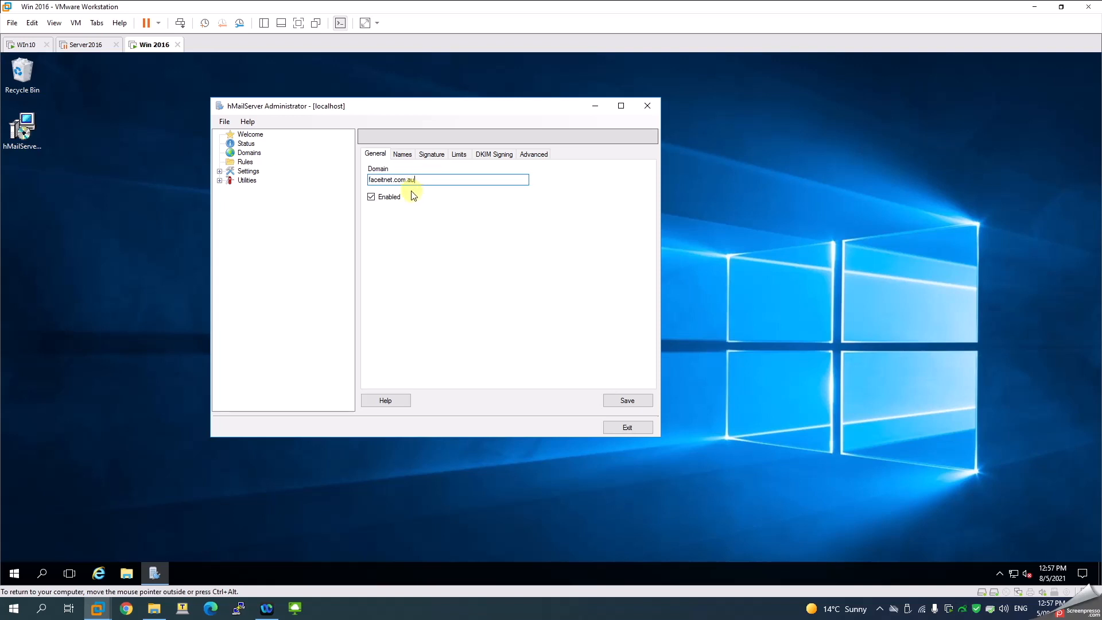
{"action": "left_click", "coordinate": [627, 400]}
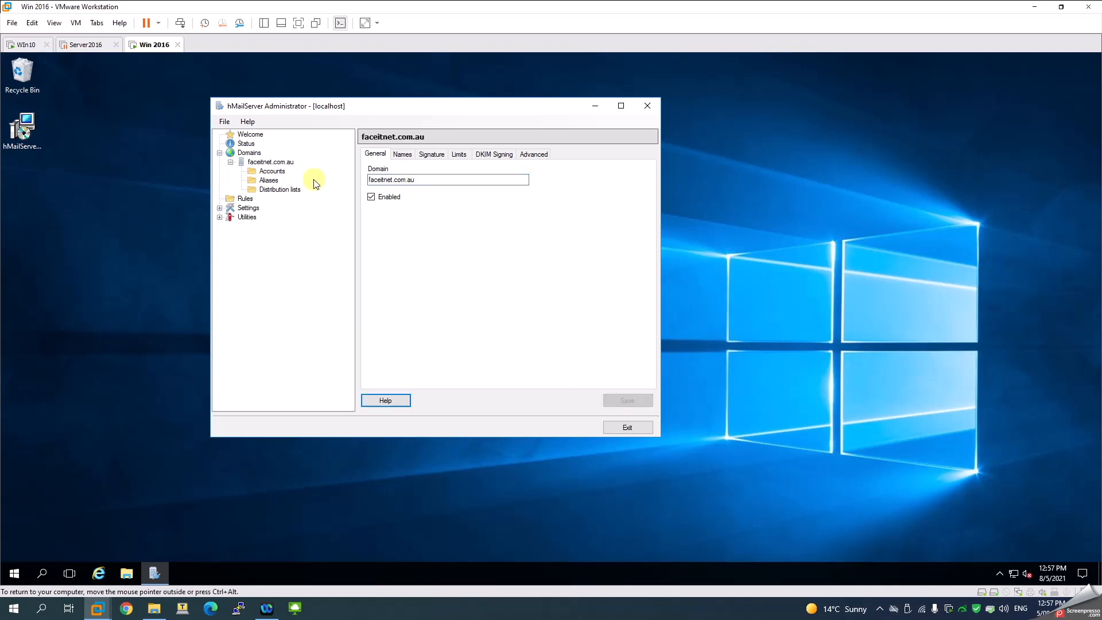
{"action": "left_click", "coordinate": [258, 164]}
{"action": "left_click", "coordinate": [281, 172]}
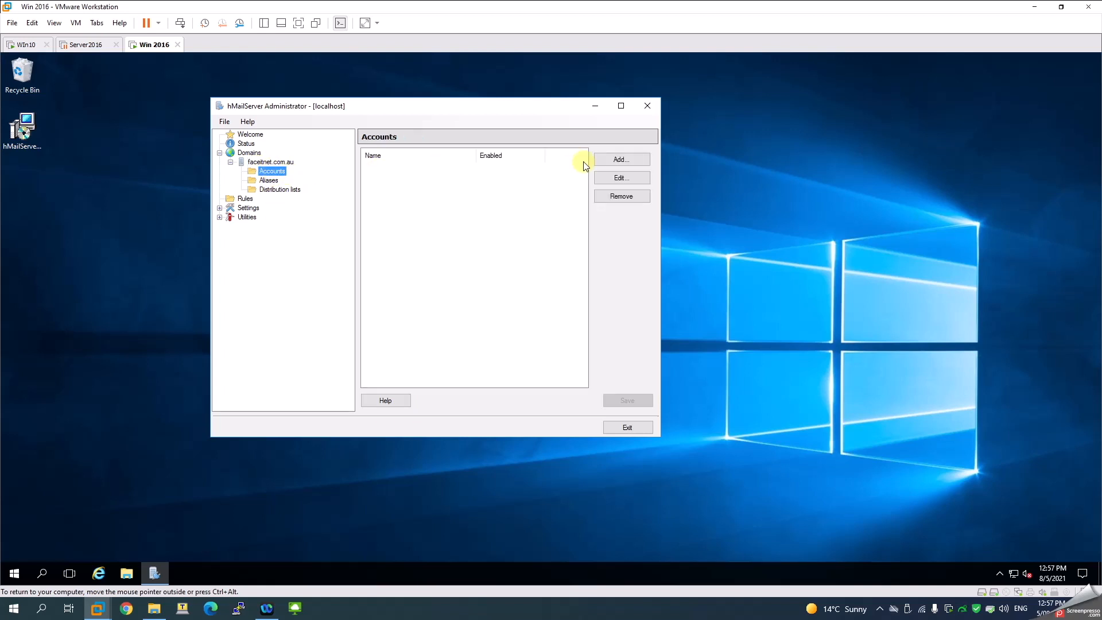
{"action": "left_click", "coordinate": [621, 160]}
{"action": "left_click", "coordinate": [435, 180]}
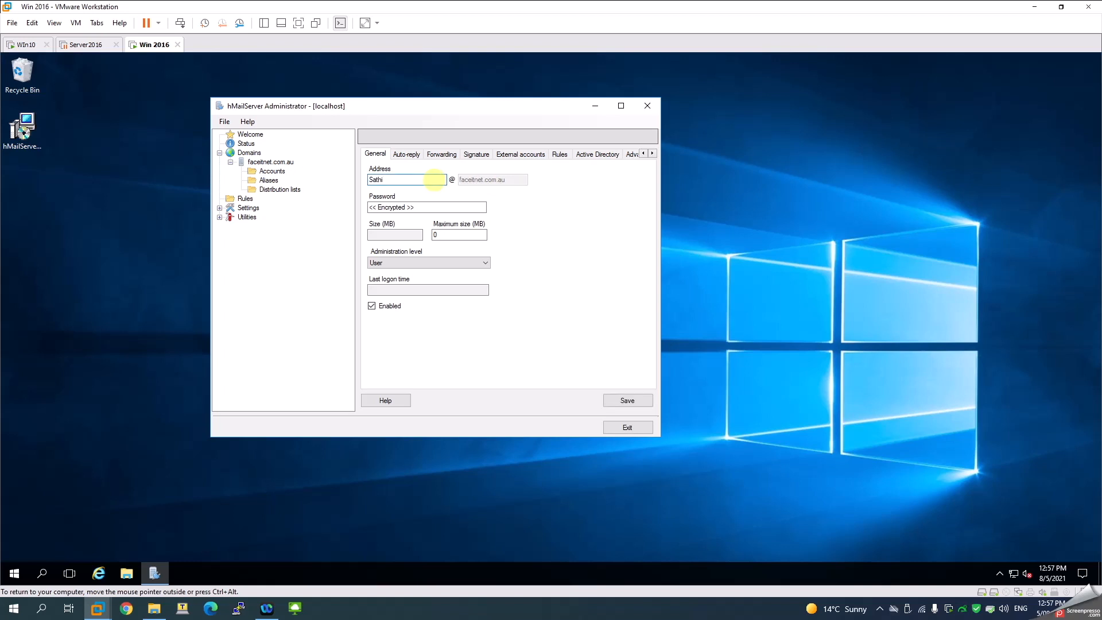
{"action": "left_click", "coordinate": [390, 208]}
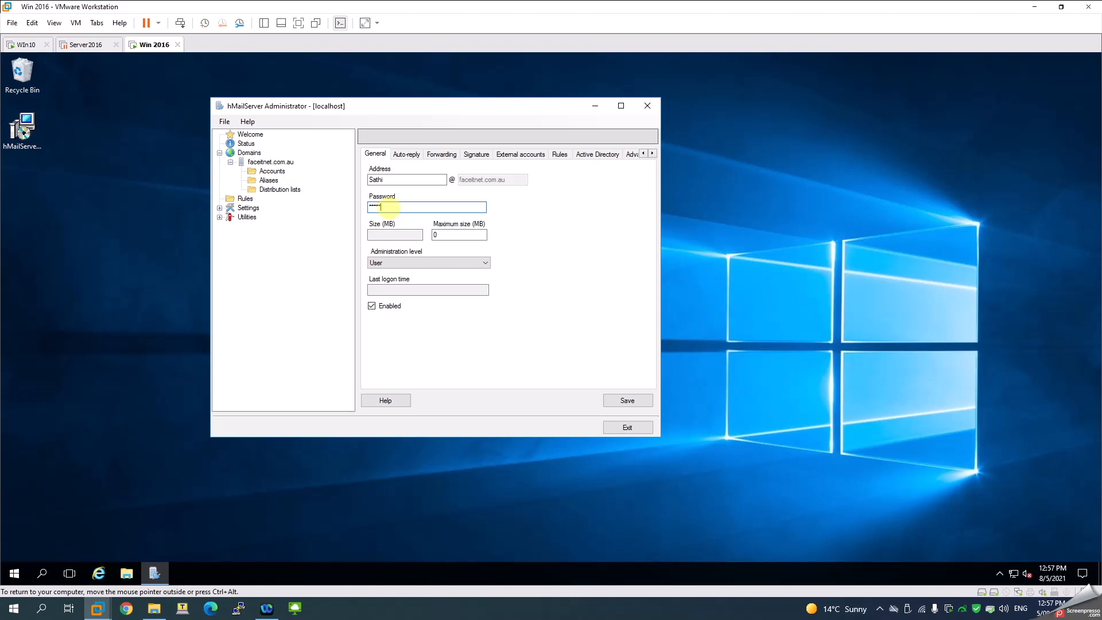
{"action": "left_click", "coordinate": [393, 265]}
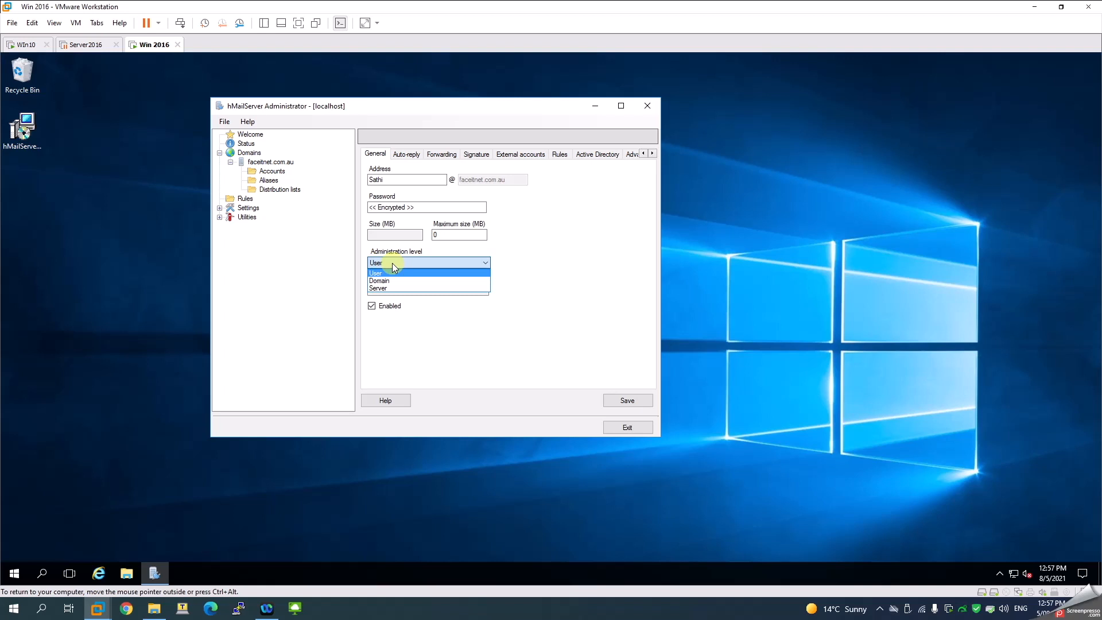
{"action": "left_click", "coordinate": [391, 263]}
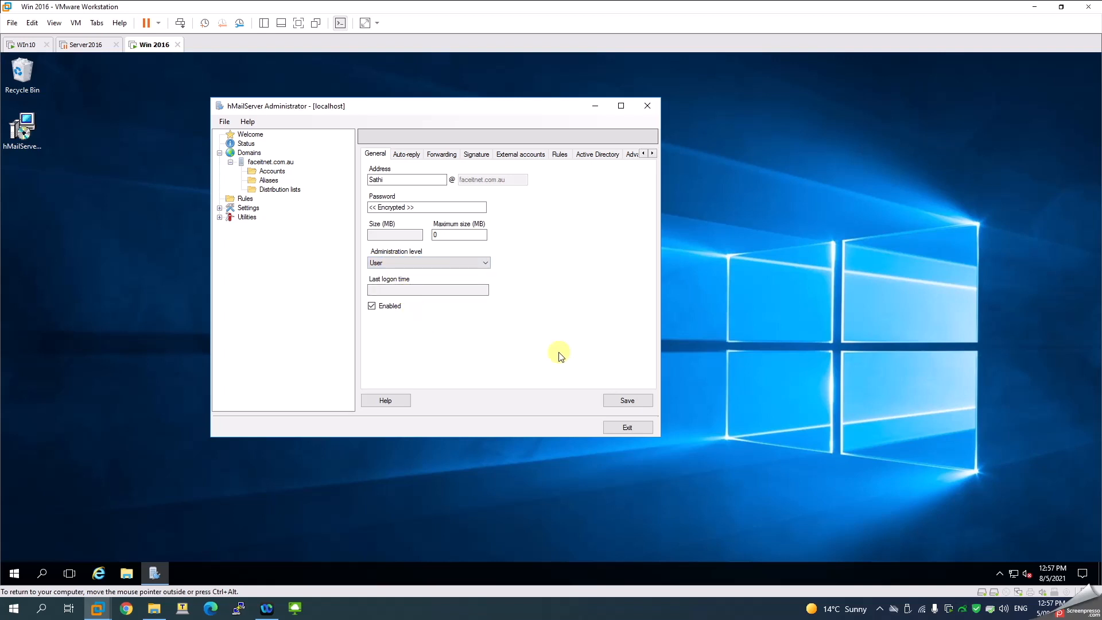
Review the Auto-reply, Forwarding, Signature and External accounts tabs, then save the account
{"action": "left_click", "coordinate": [417, 155]}
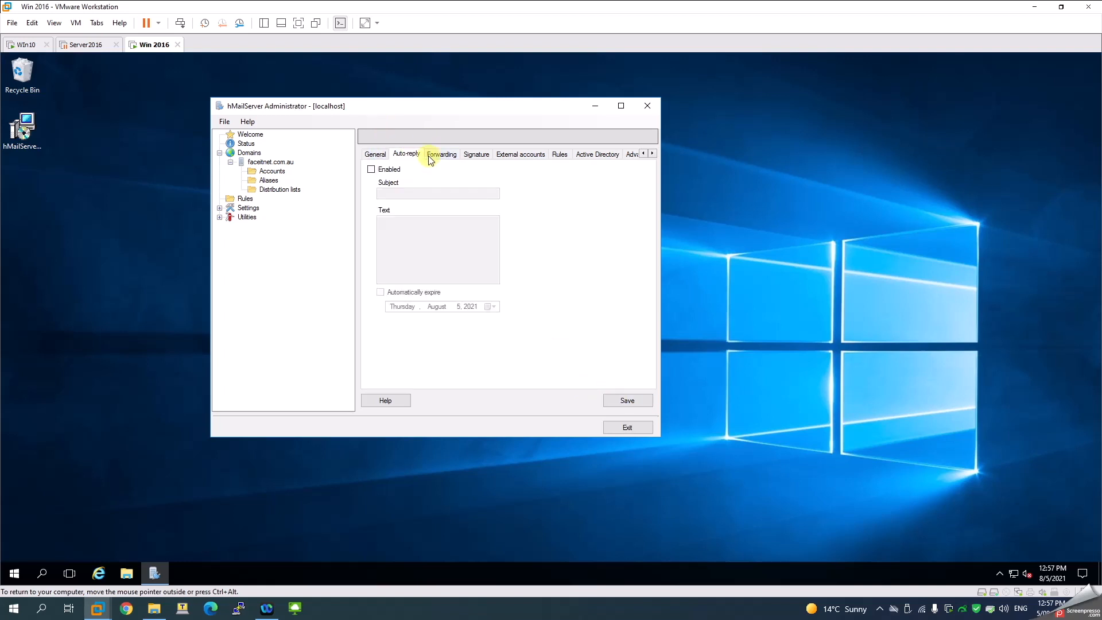
{"action": "left_click", "coordinate": [442, 155]}
{"action": "left_click", "coordinate": [477, 155]}
{"action": "left_click", "coordinate": [531, 155]}
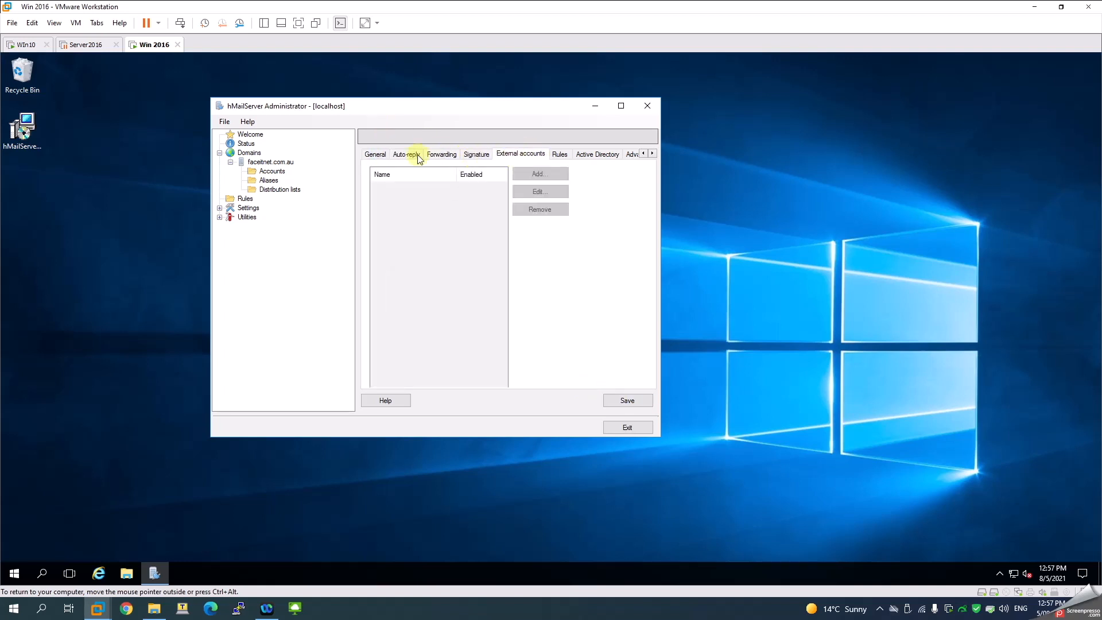
{"action": "left_click", "coordinate": [376, 154]}
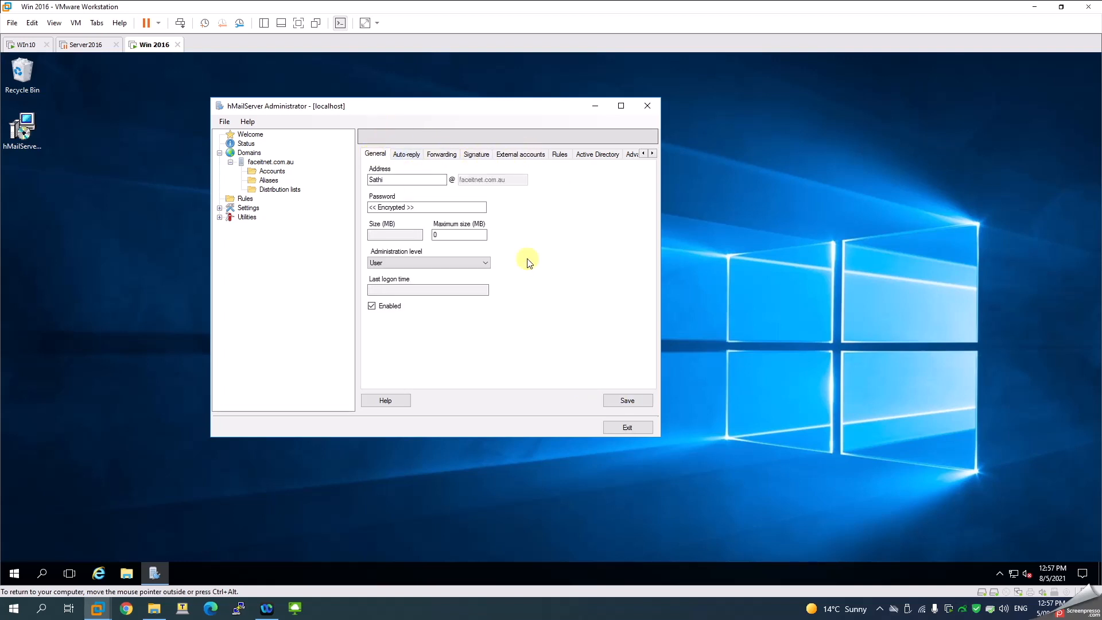
{"action": "left_click", "coordinate": [624, 403]}
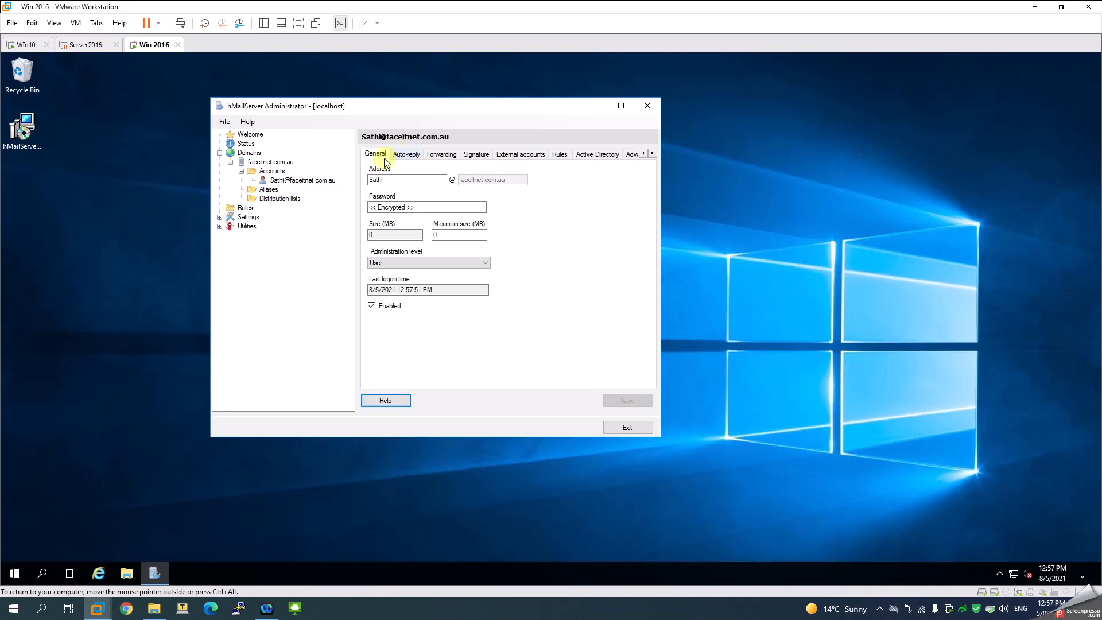
{"action": "left_click", "coordinate": [303, 181]}
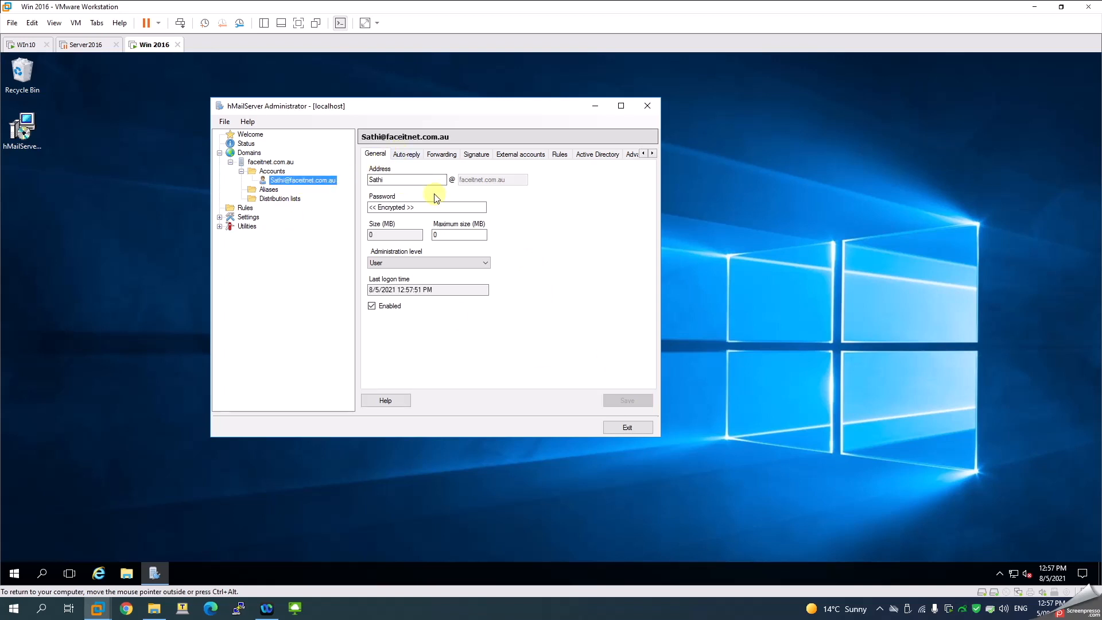
{"action": "left_click", "coordinate": [272, 171]}
{"action": "left_click", "coordinate": [640, 161]}
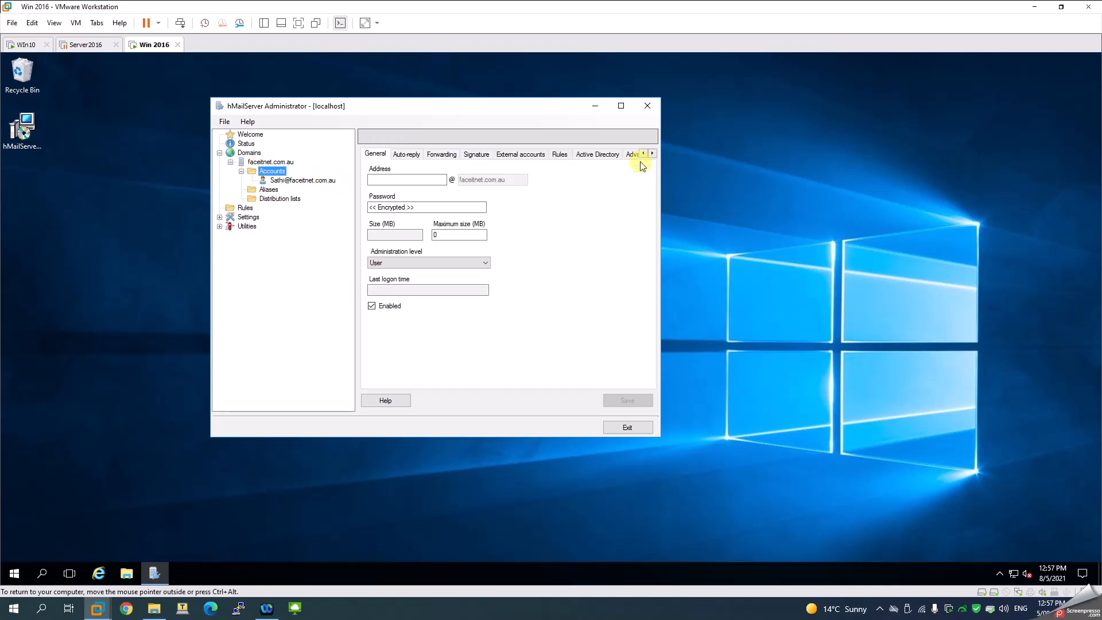
{"action": "left_click", "coordinate": [421, 178]}
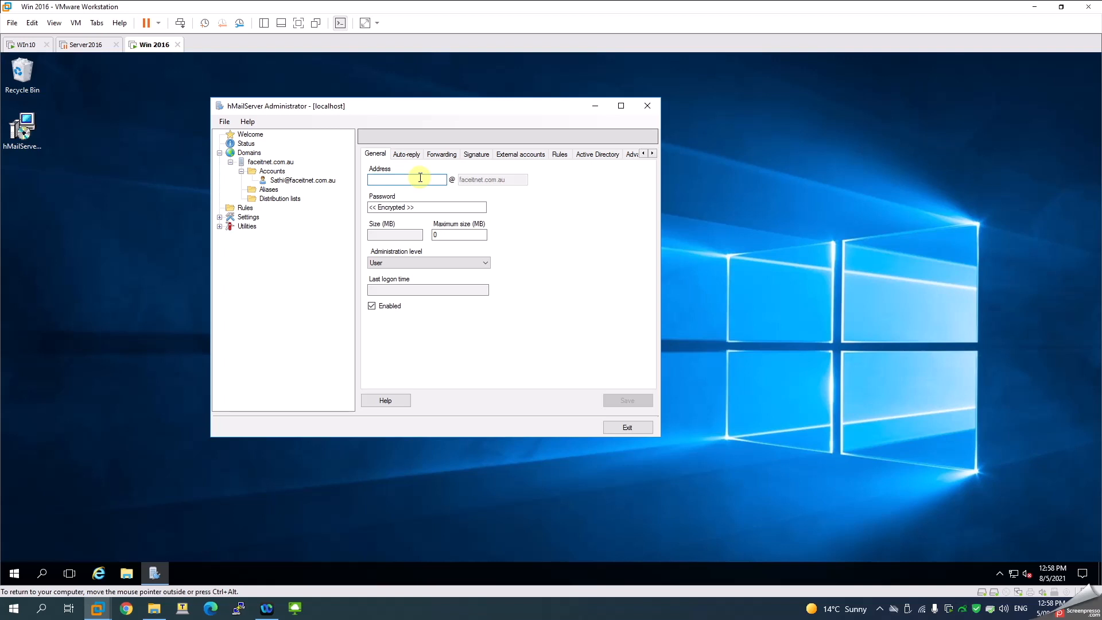
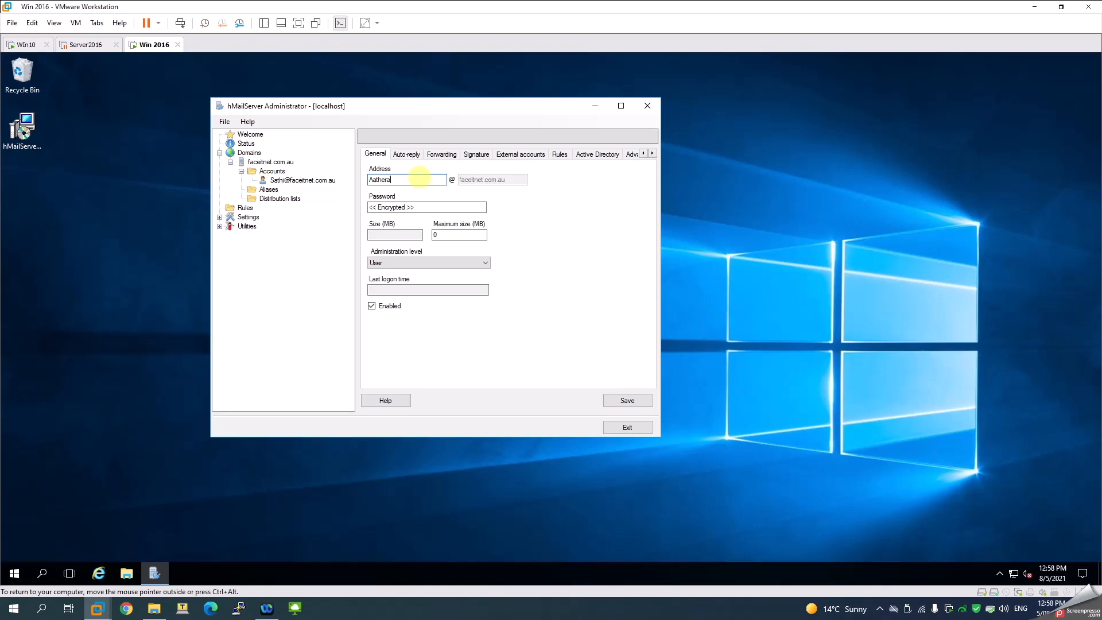
{"action": "left_click", "coordinate": [393, 208]}
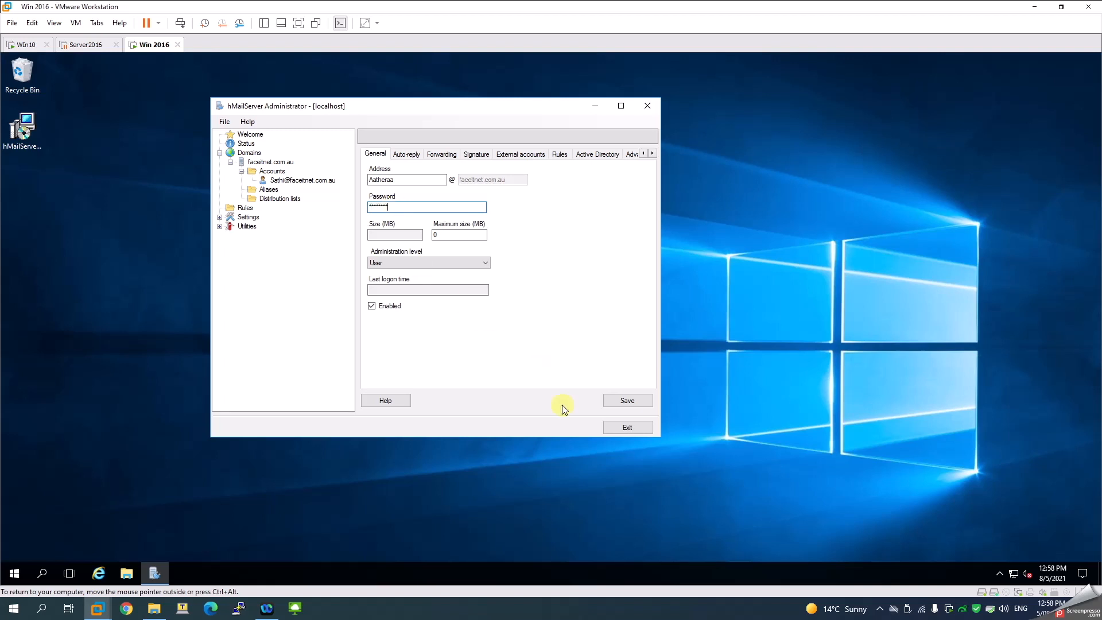
{"action": "left_click", "coordinate": [628, 400]}
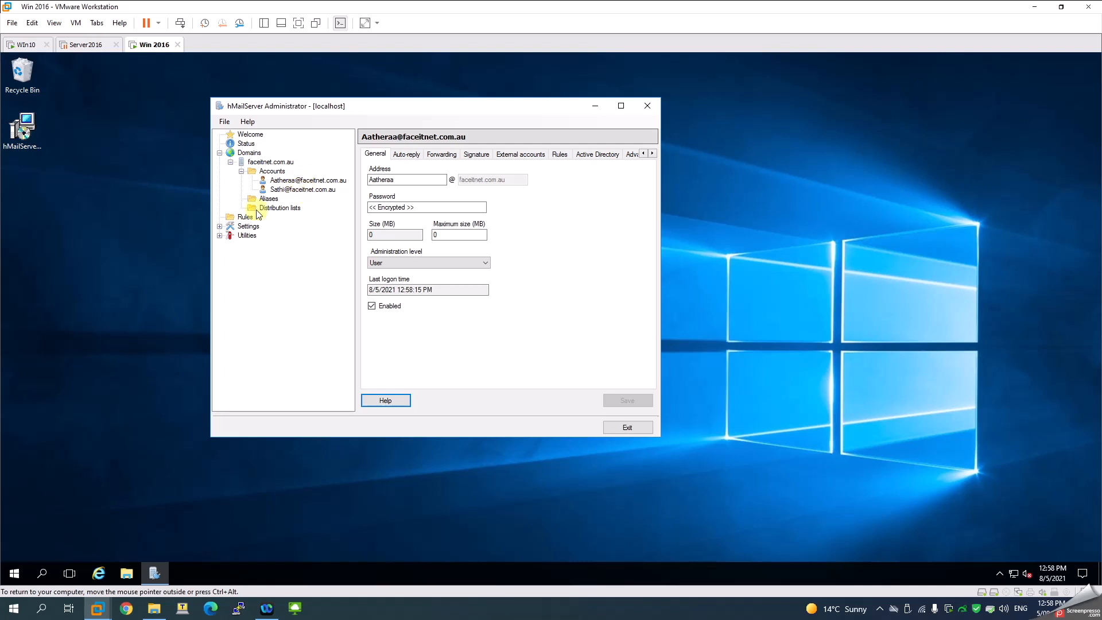
{"action": "left_click", "coordinate": [220, 236]}
Disable auto-ban under Settings > Advanced and keep the change
{"action": "left_click", "coordinate": [220, 227]}
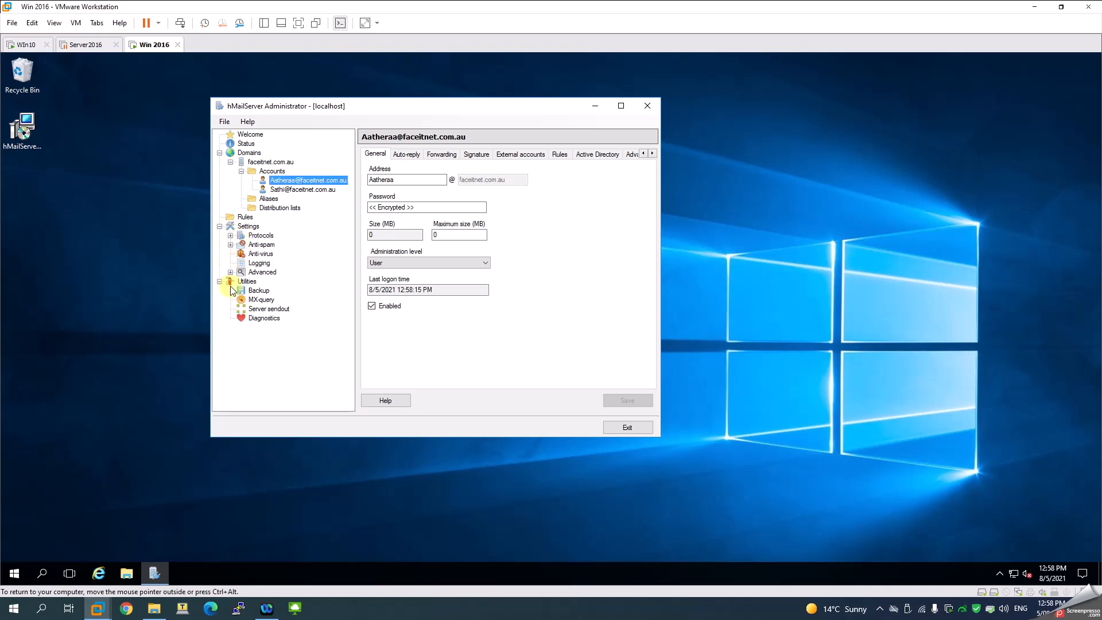
{"action": "left_click", "coordinate": [231, 273]}
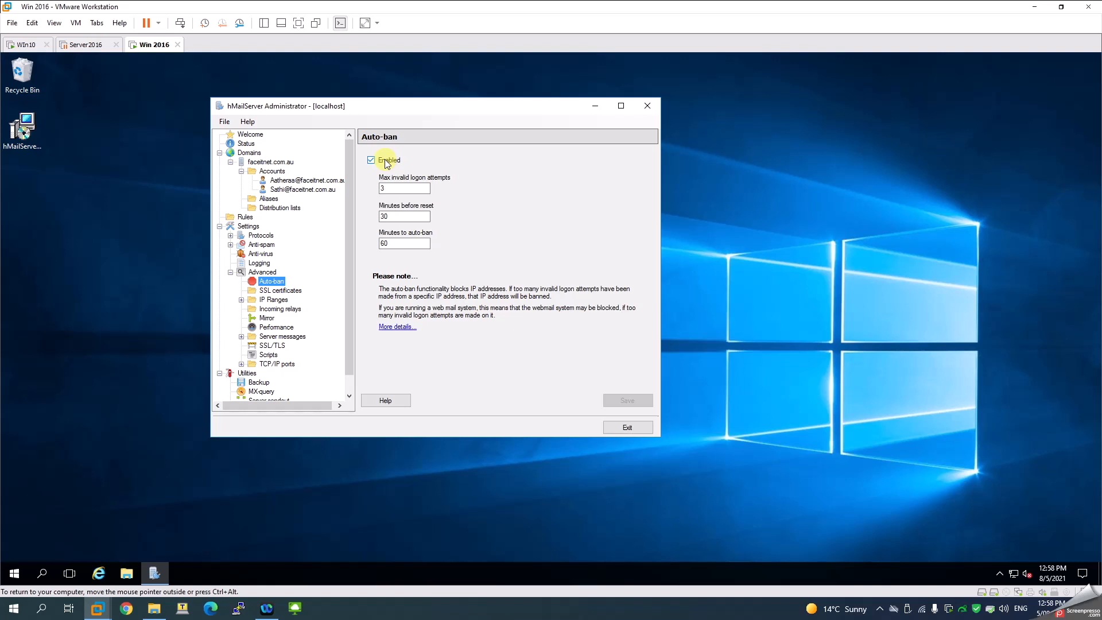
{"action": "left_click", "coordinate": [386, 163]}
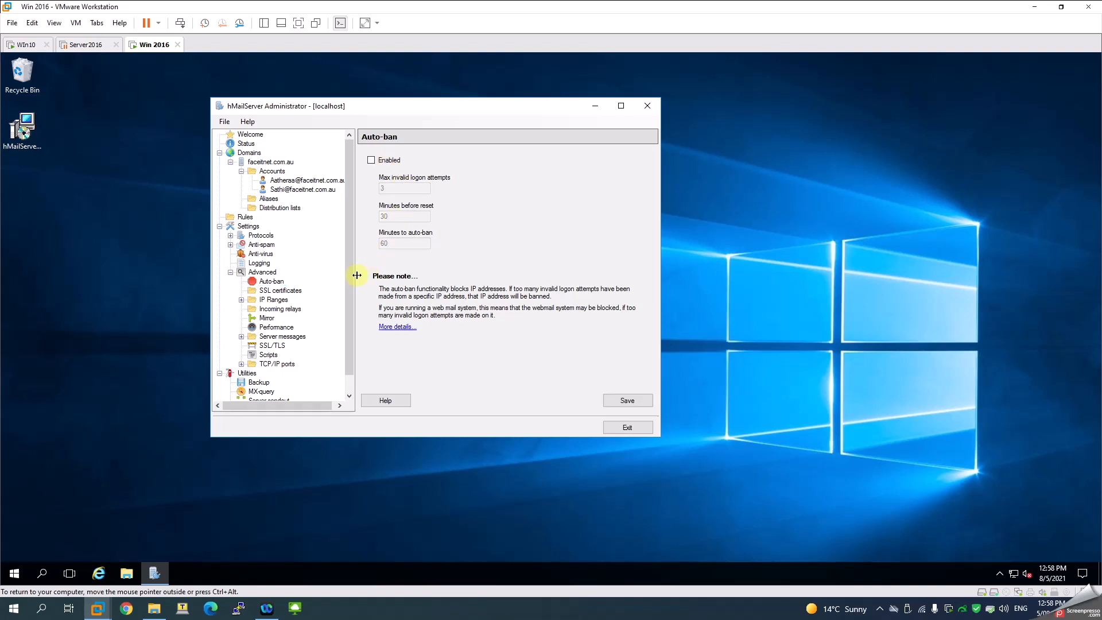
{"action": "left_click", "coordinate": [273, 301]}
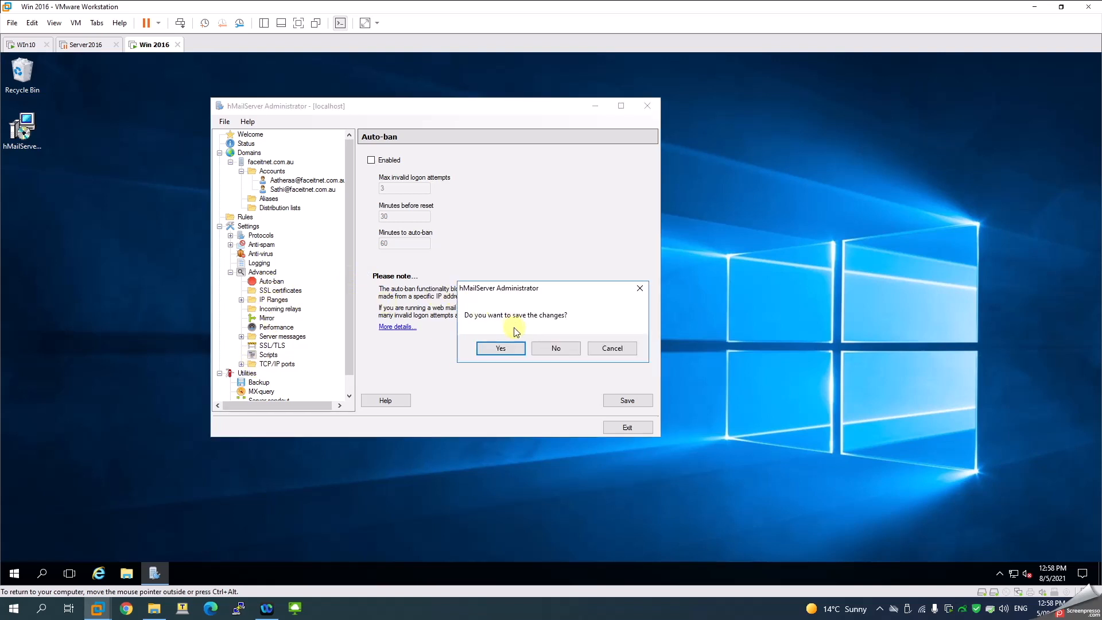
{"action": "left_click", "coordinate": [505, 348]}
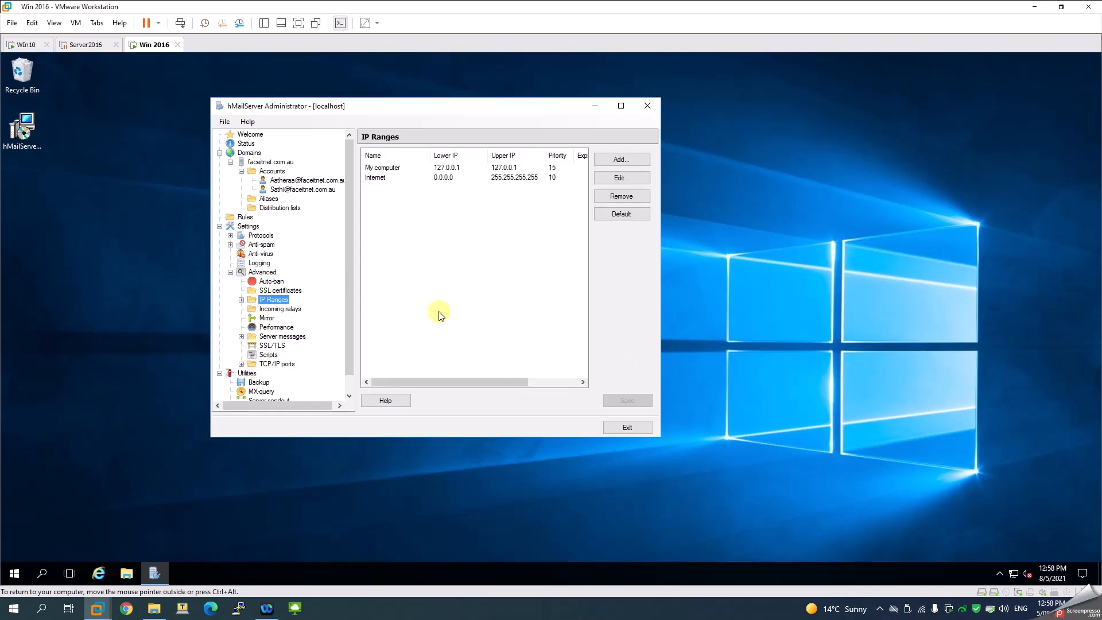
Review the Internet and My computer IP ranges, SSL/TLS ciphers and TCP/IP ports
{"action": "left_click", "coordinate": [443, 178]}
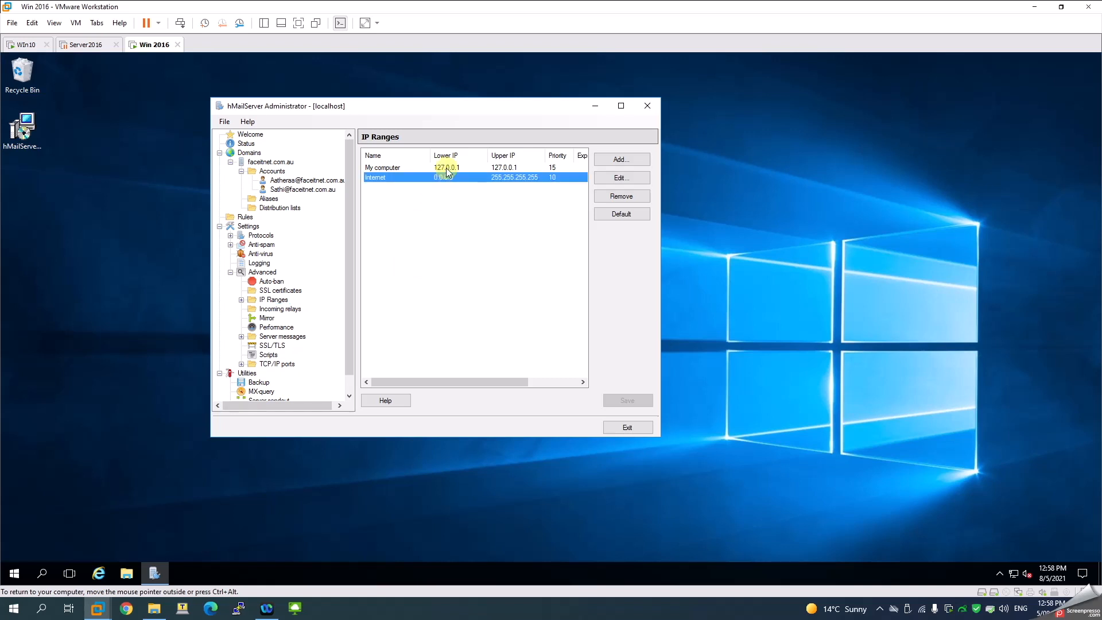
{"action": "left_click", "coordinate": [446, 168]}
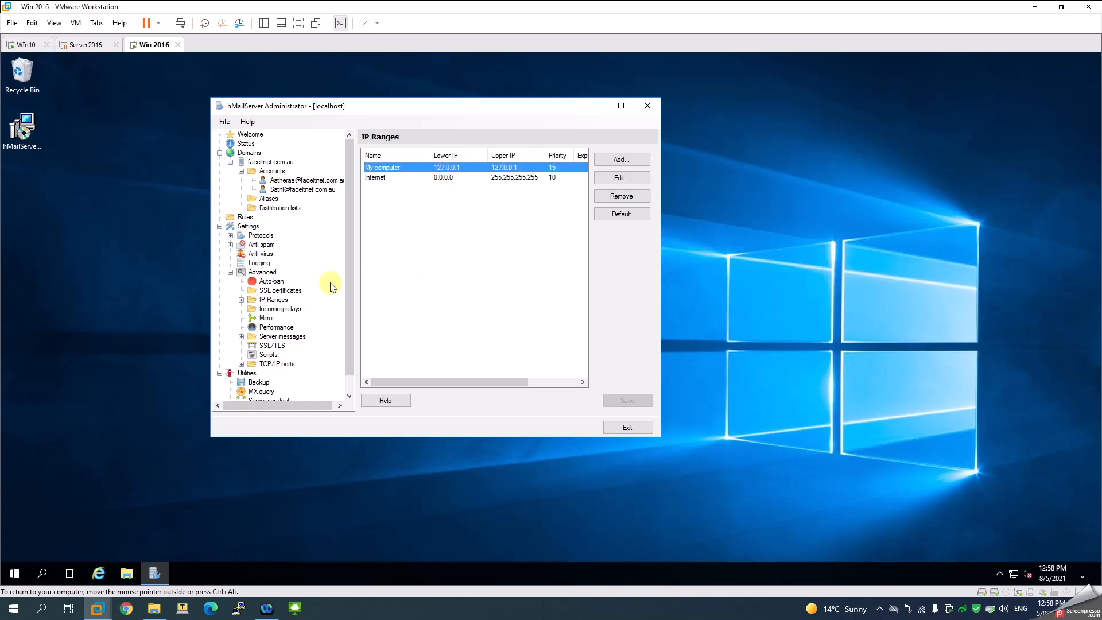
{"action": "left_click", "coordinate": [268, 338]}
{"action": "left_click", "coordinate": [270, 345]}
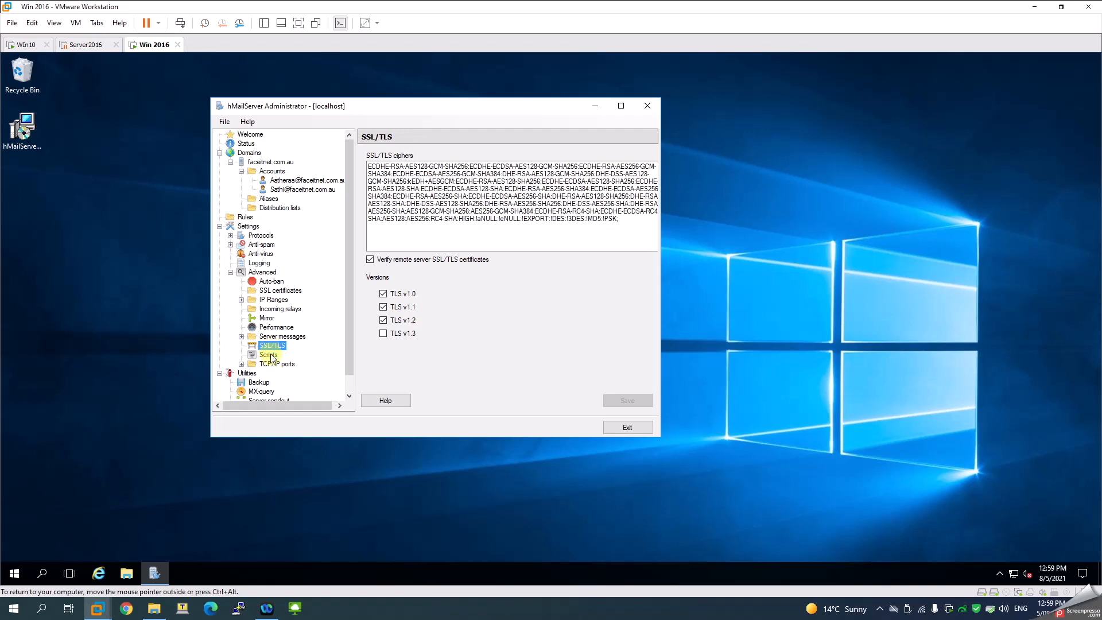
{"action": "left_click", "coordinate": [269, 356]}
{"action": "left_click", "coordinate": [274, 364]}
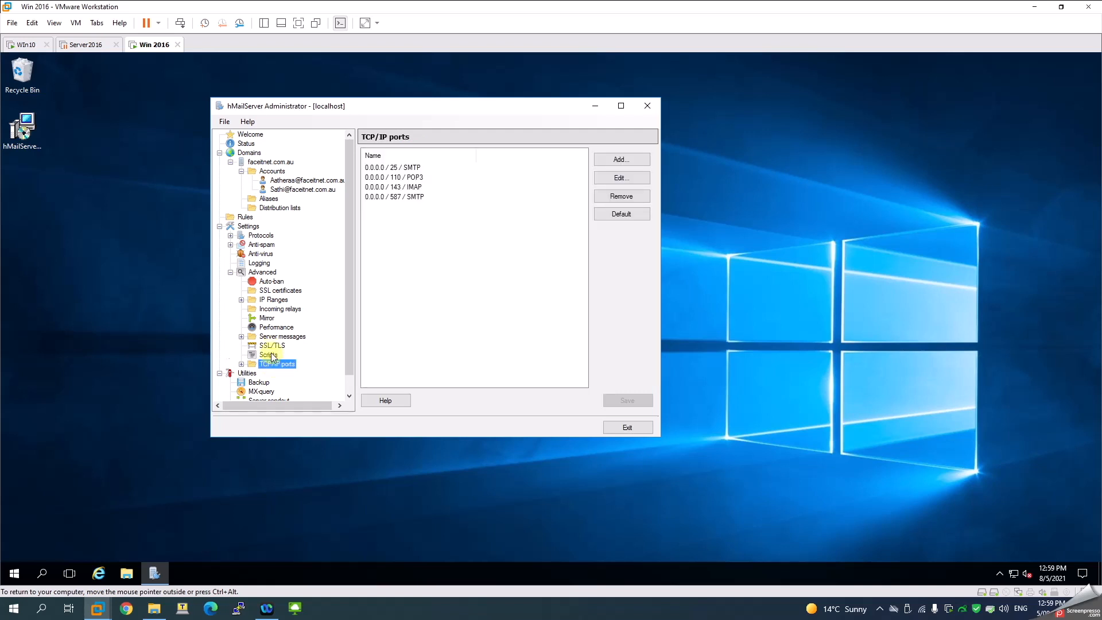
{"action": "scroll", "coordinate": [270, 356], "scroll_direction": "down", "scroll_amount": 1}
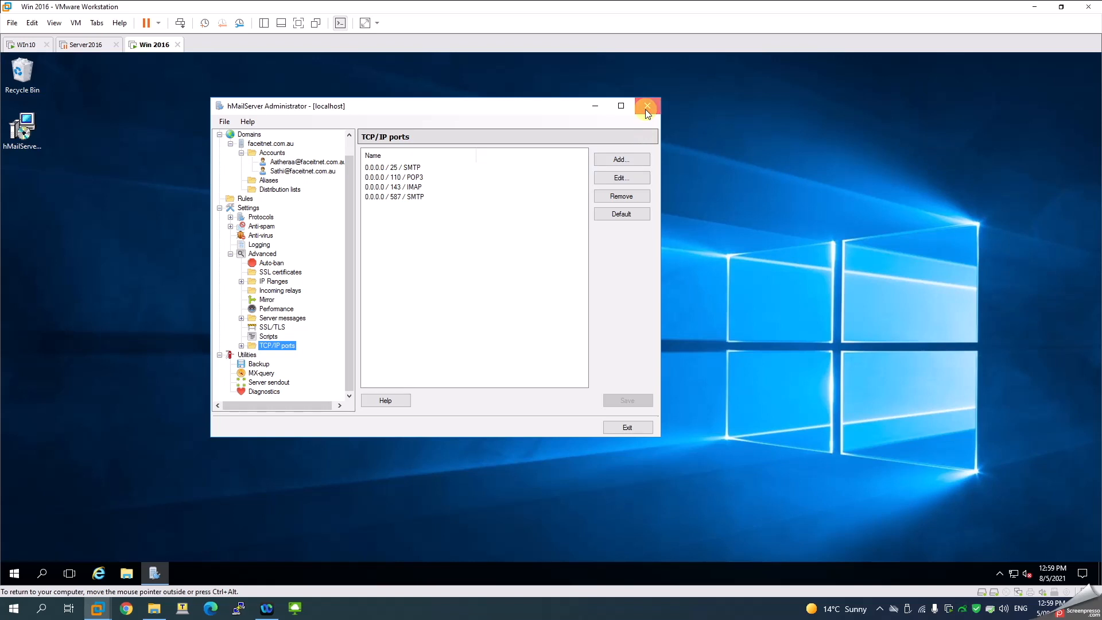
{"action": "left_click", "coordinate": [595, 105]}
Launch Server Manager, open DNS from Tools, and expand WIN2016 to the Faceitnet.com.au zone
{"action": "left_click", "coordinate": [17, 580]}
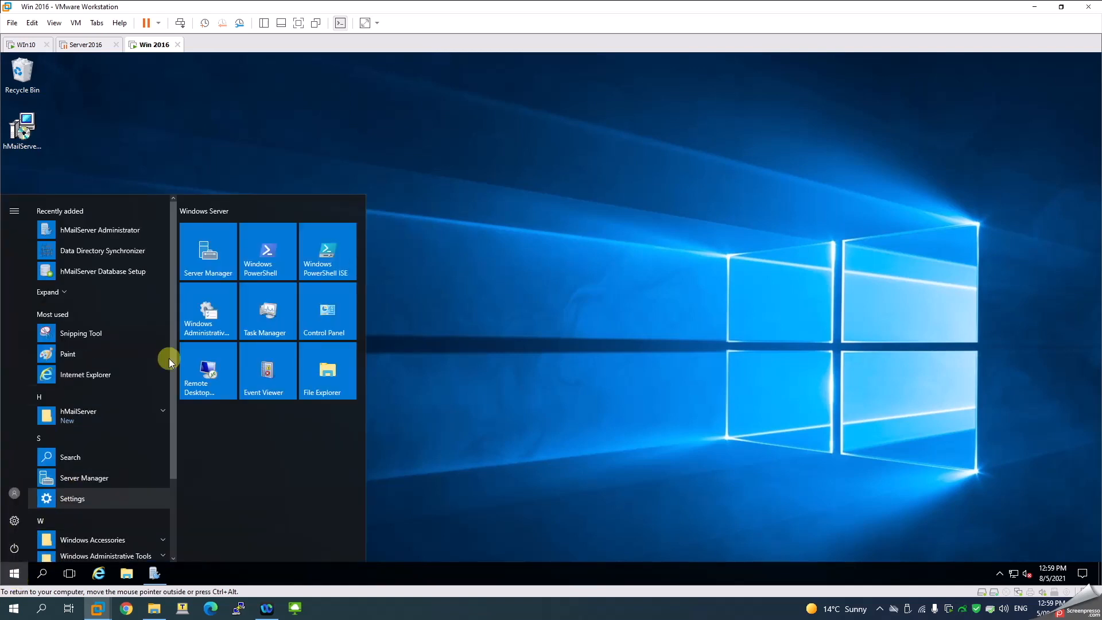
{"action": "left_click", "coordinate": [217, 258]}
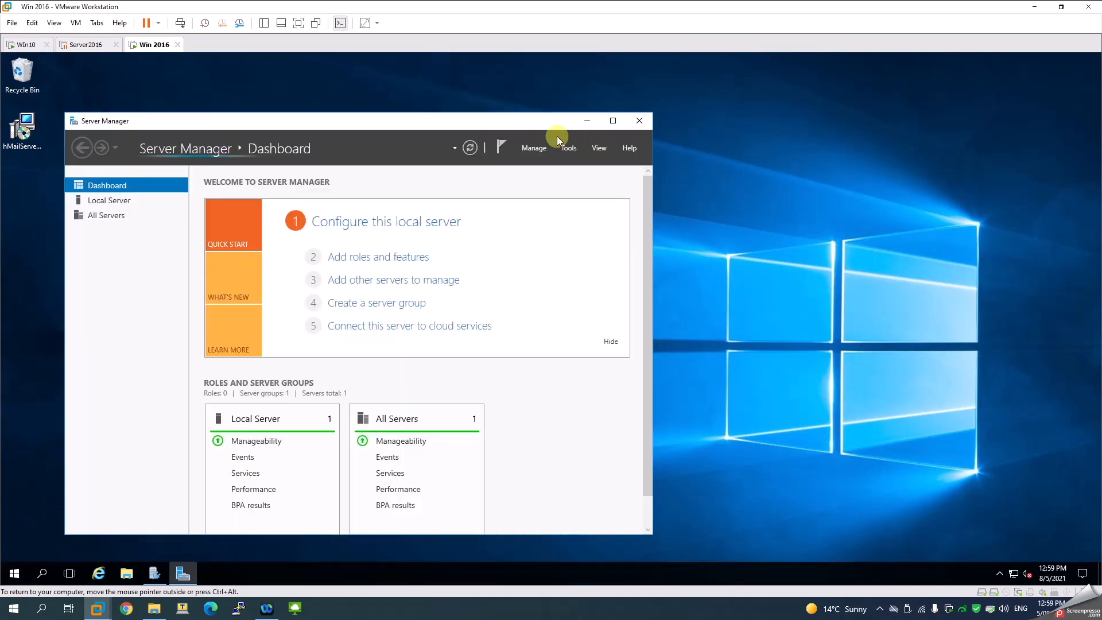
{"action": "left_click", "coordinate": [568, 148]}
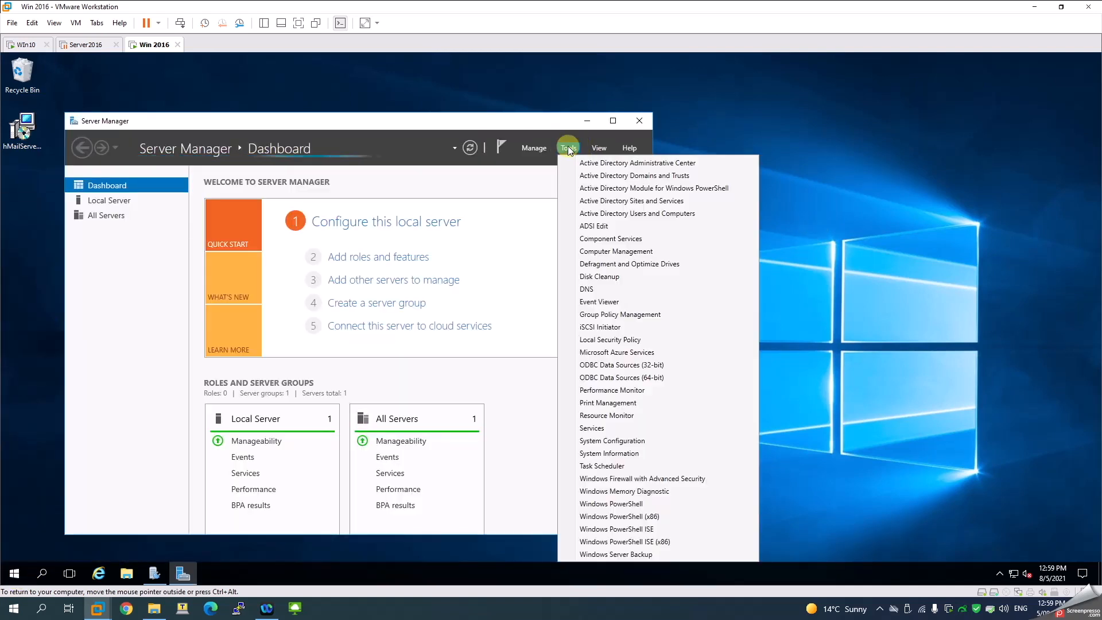
{"action": "left_click", "coordinate": [587, 289]}
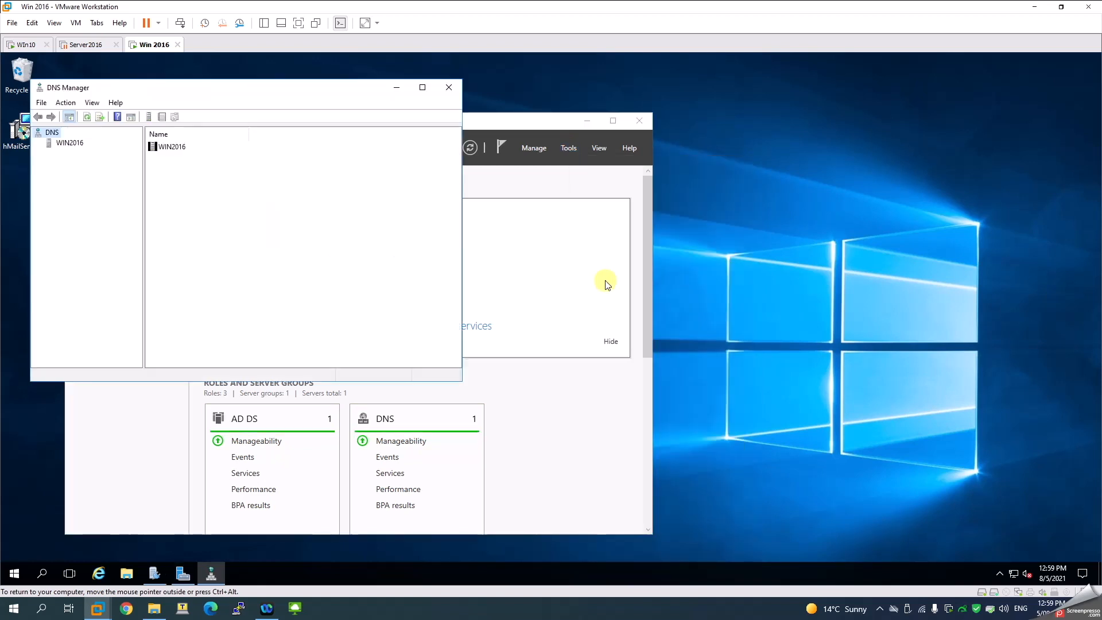
{"action": "left_click", "coordinate": [69, 143]}
{"action": "double_click", "coordinate": [179, 152]}
{"action": "double_click", "coordinate": [192, 158]}
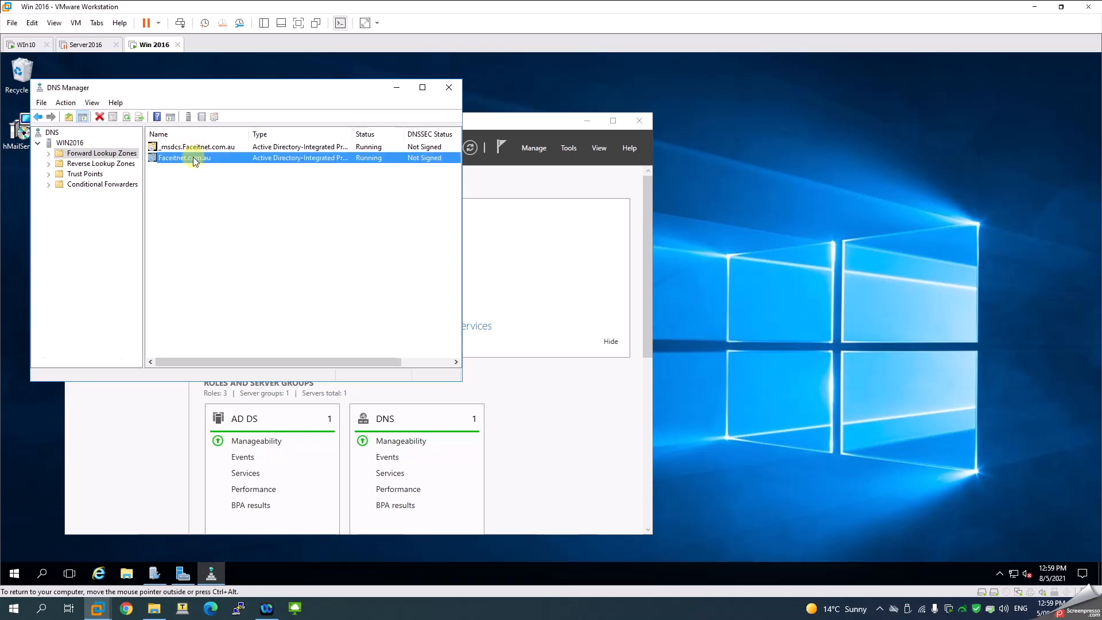
Add a priority 10 MX record pointing to win2016.Faceitnet.com.au in the zone
{"action": "right_click", "coordinate": [233, 275]}
{"action": "left_click", "coordinate": [292, 335]}
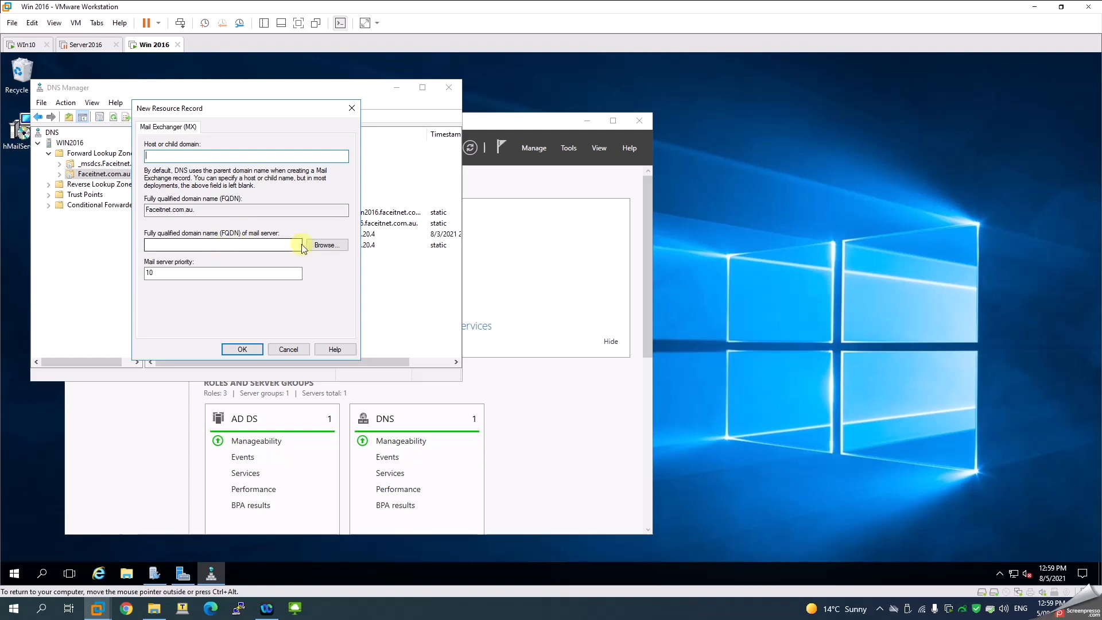
{"action": "left_click", "coordinate": [325, 245]}
{"action": "double_click", "coordinate": [171, 200]}
{"action": "double_click", "coordinate": [172, 201]}
{"action": "double_click", "coordinate": [178, 210]}
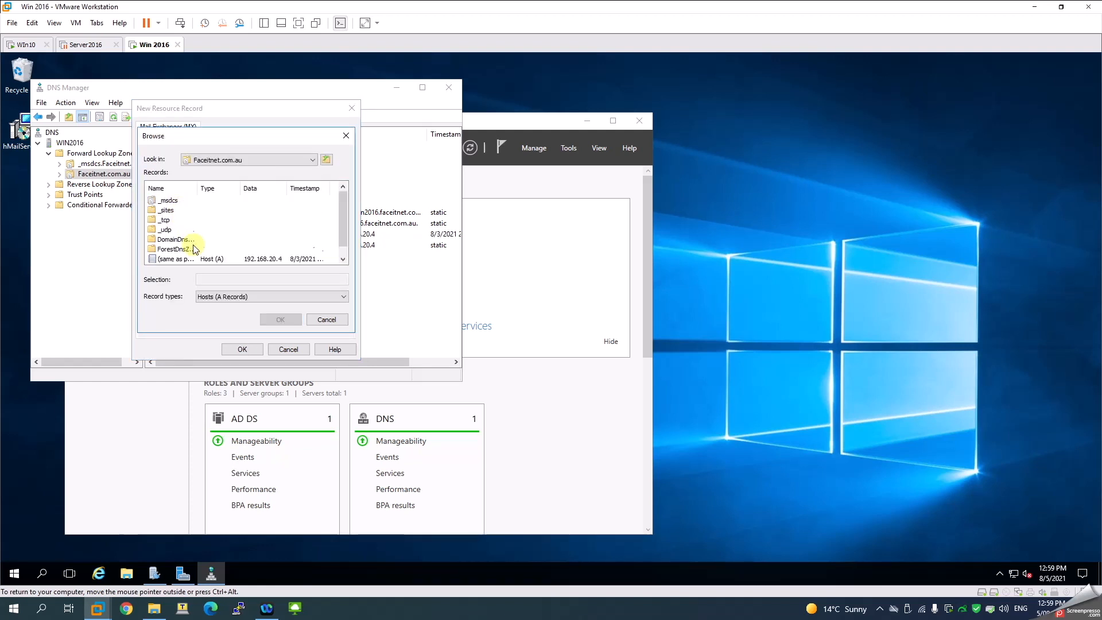
{"action": "left_click", "coordinate": [181, 259]}
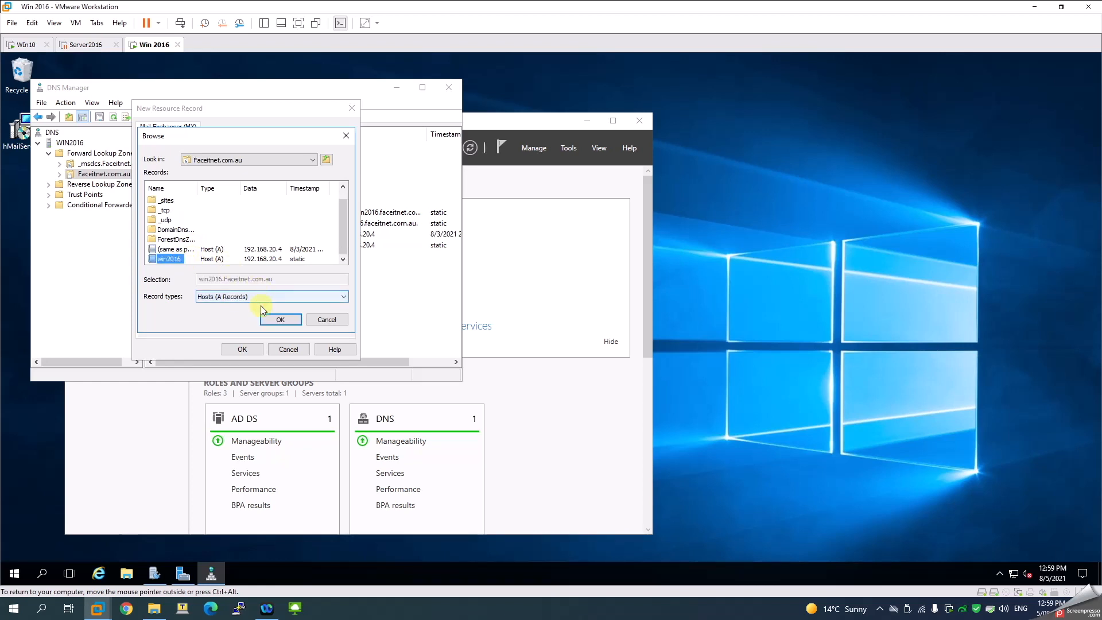
{"action": "left_click", "coordinate": [279, 319]}
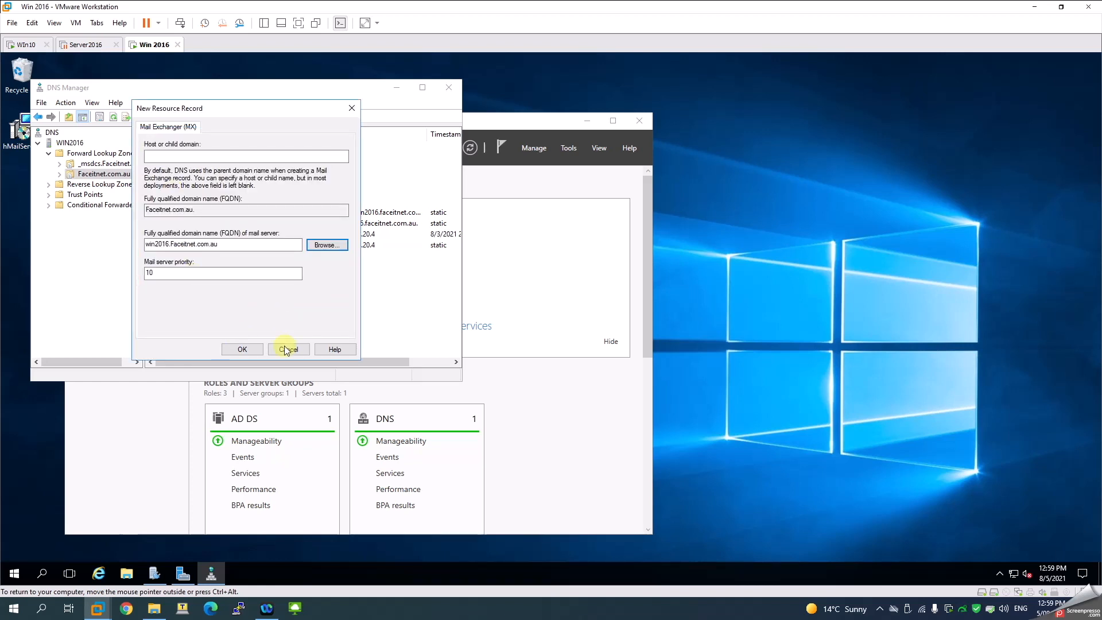
{"action": "left_click", "coordinate": [243, 350]}
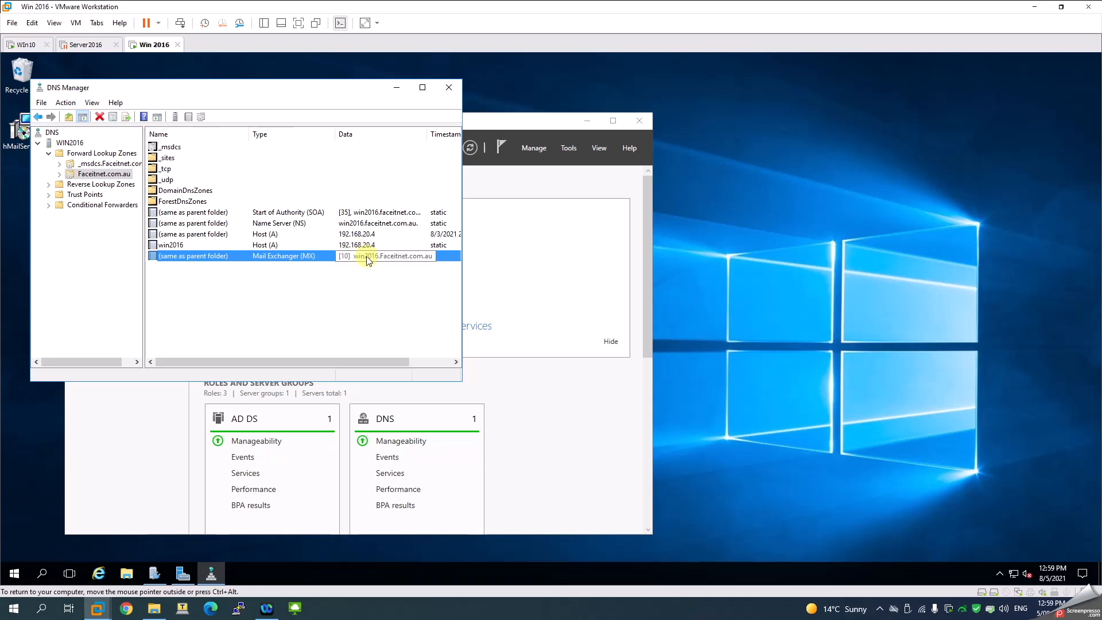
{"action": "left_click", "coordinate": [201, 246]}
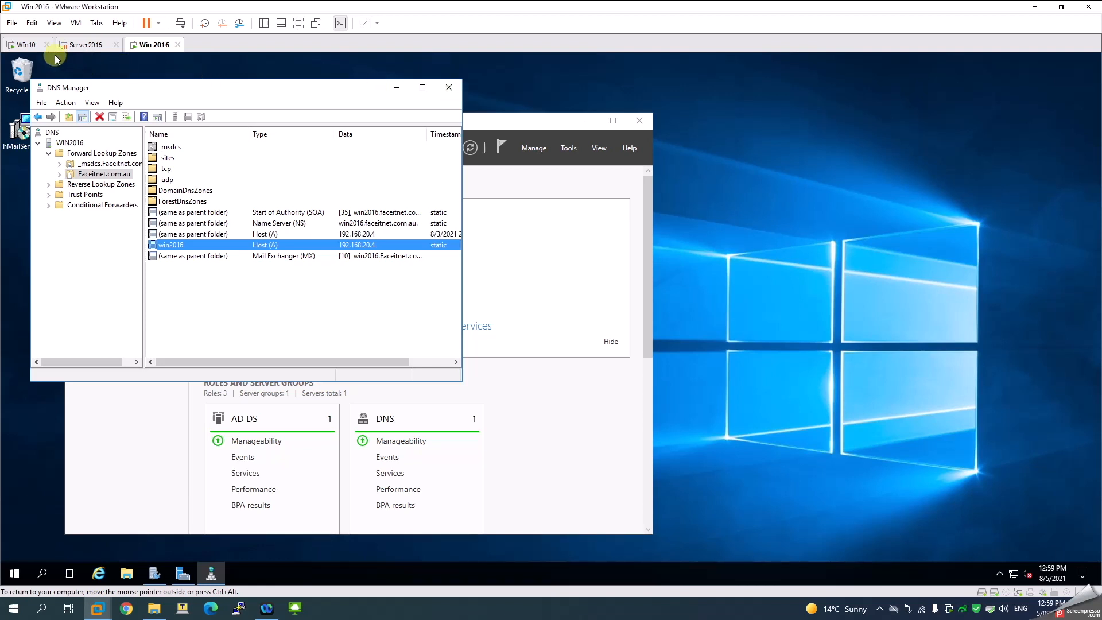
{"action": "left_click", "coordinate": [22, 50]}
Sign in to the Win10 virtual machine with its password and reach the desktop
{"action": "left_click", "coordinate": [183, 211]}
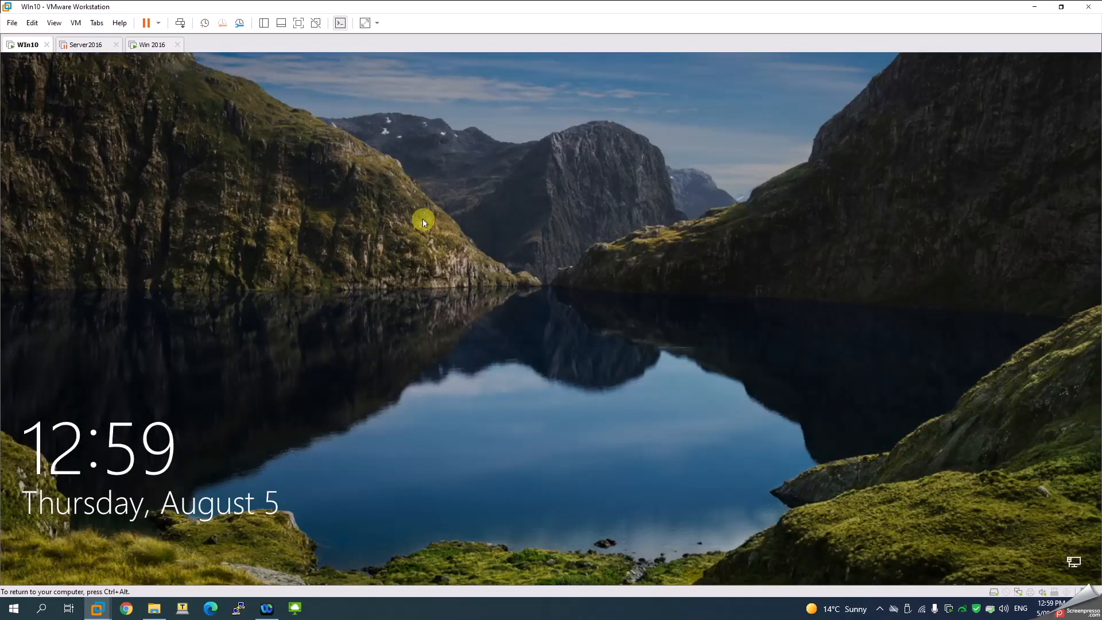
{"action": "left_click", "coordinate": [180, 23]}
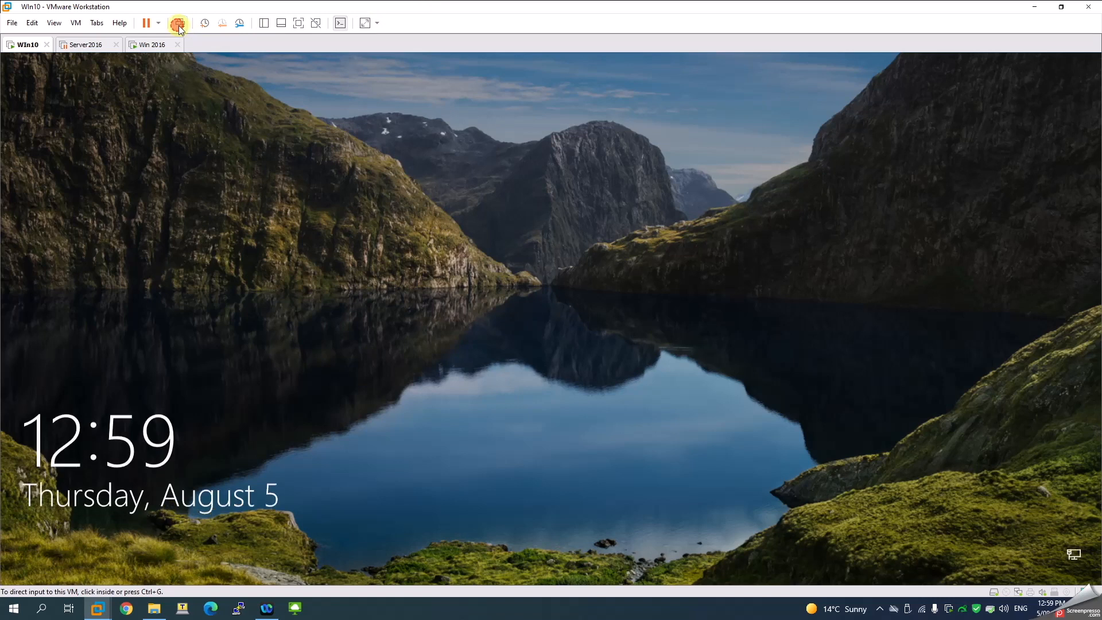
{"action": "type", "text": "••"}
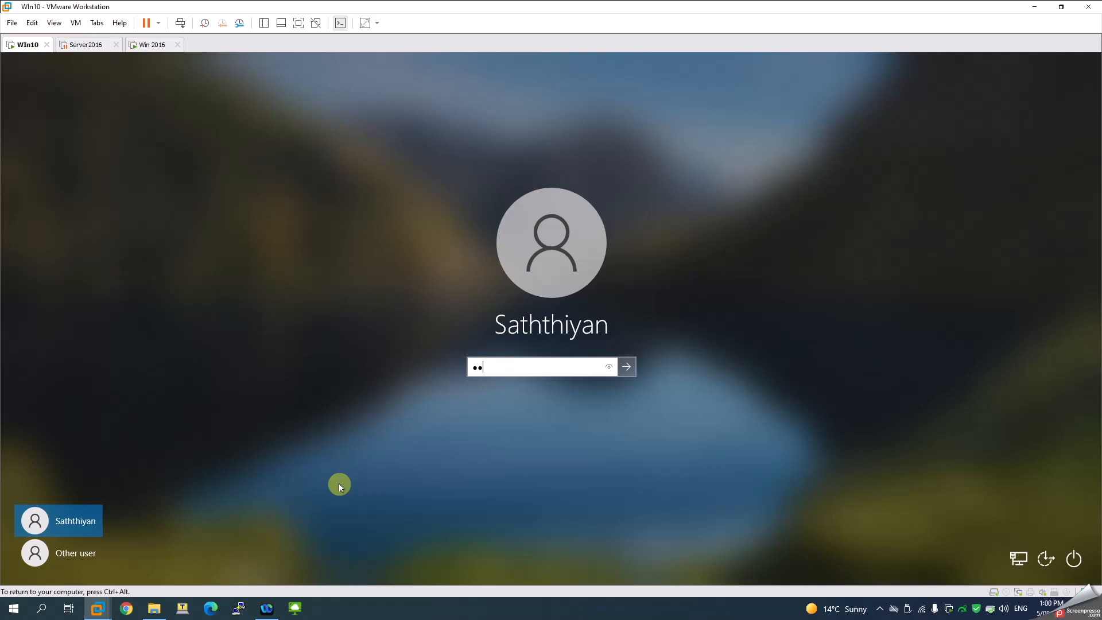
{"action": "key", "text": "Return"}
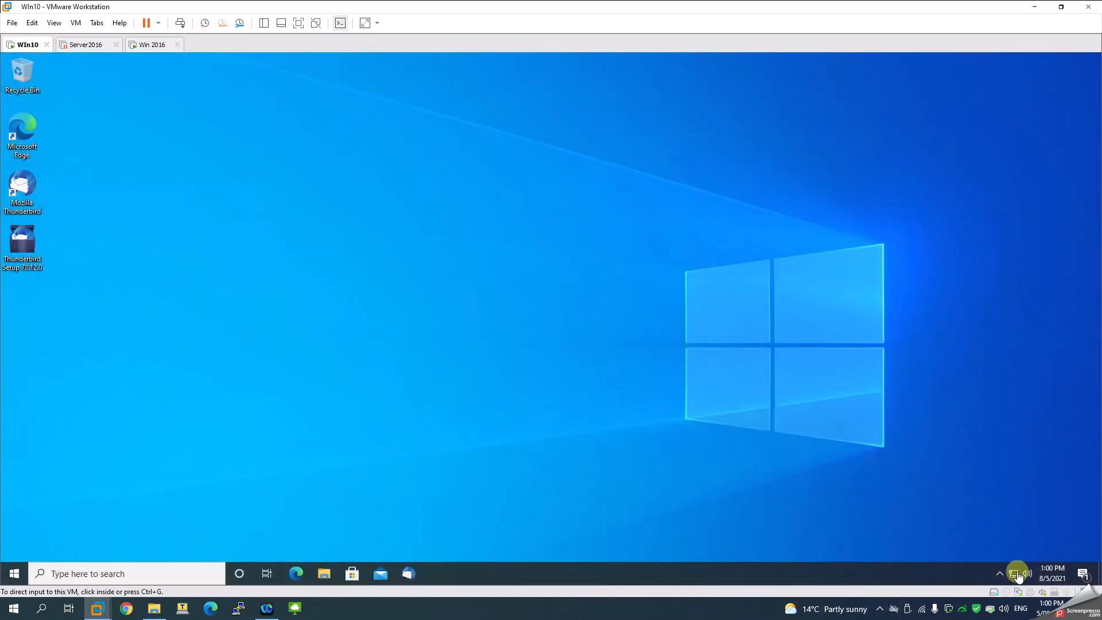
{"action": "left_click", "coordinate": [1015, 574]}
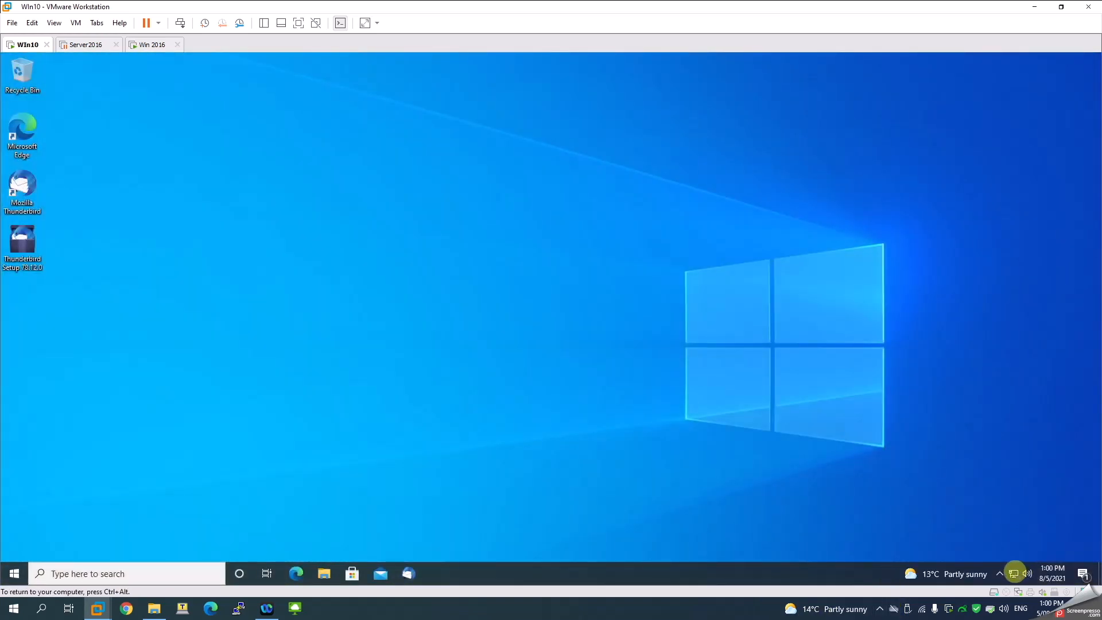
{"action": "right_click", "coordinate": [736, 576]}
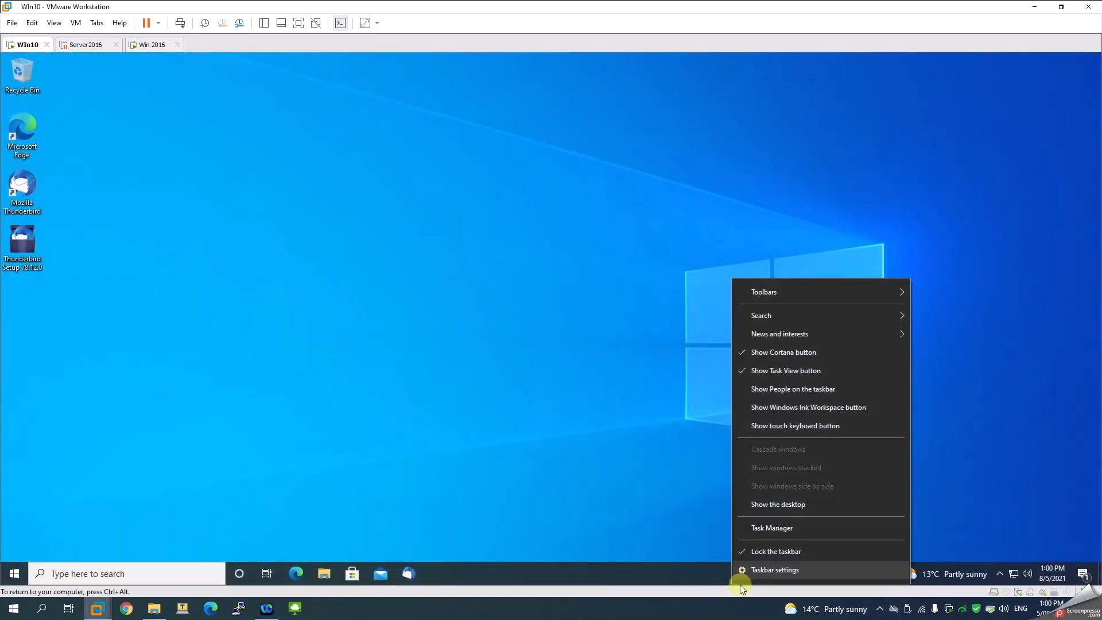
{"action": "right_click", "coordinate": [1012, 574]}
Open the Ethernet0 adapter properties from Network & Internet settings
{"action": "left_click", "coordinate": [1006, 556]}
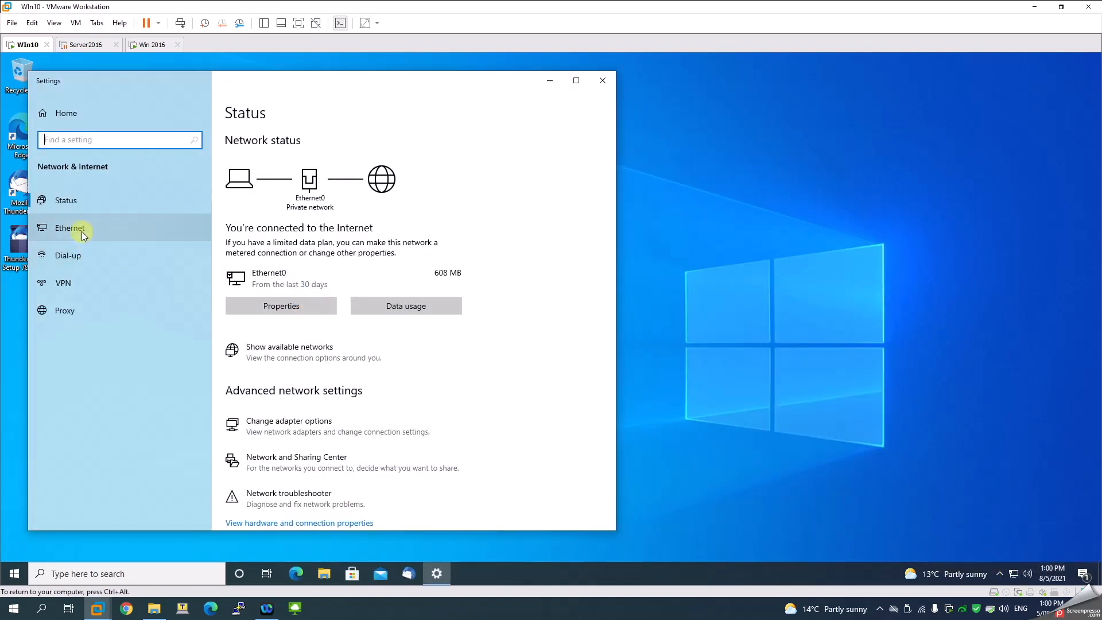
{"action": "left_click", "coordinate": [106, 236]}
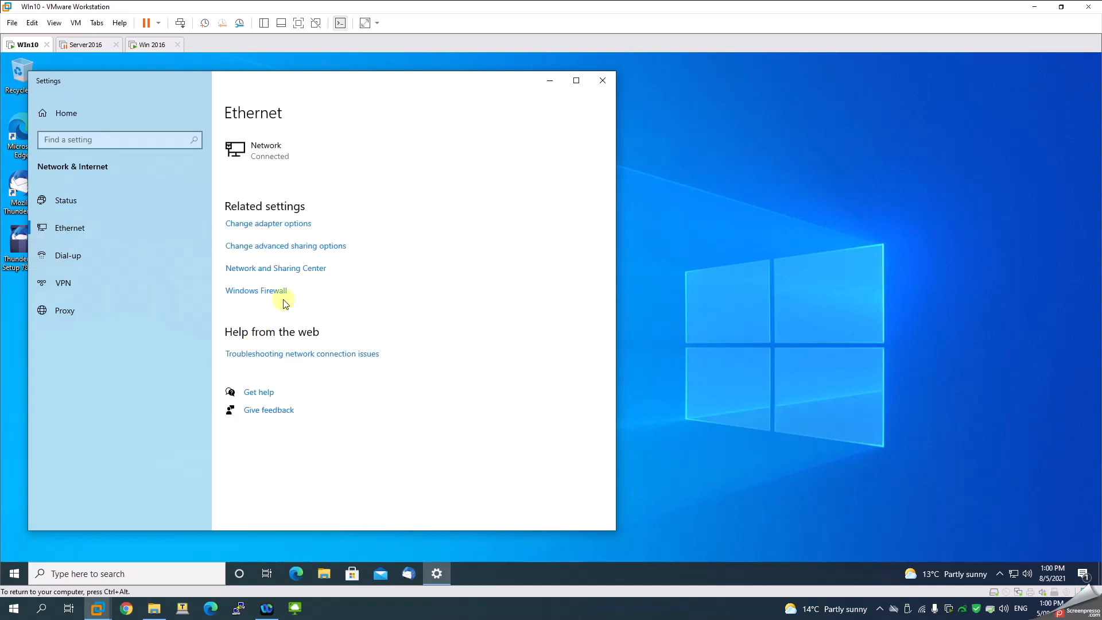
{"action": "left_click", "coordinate": [270, 225]}
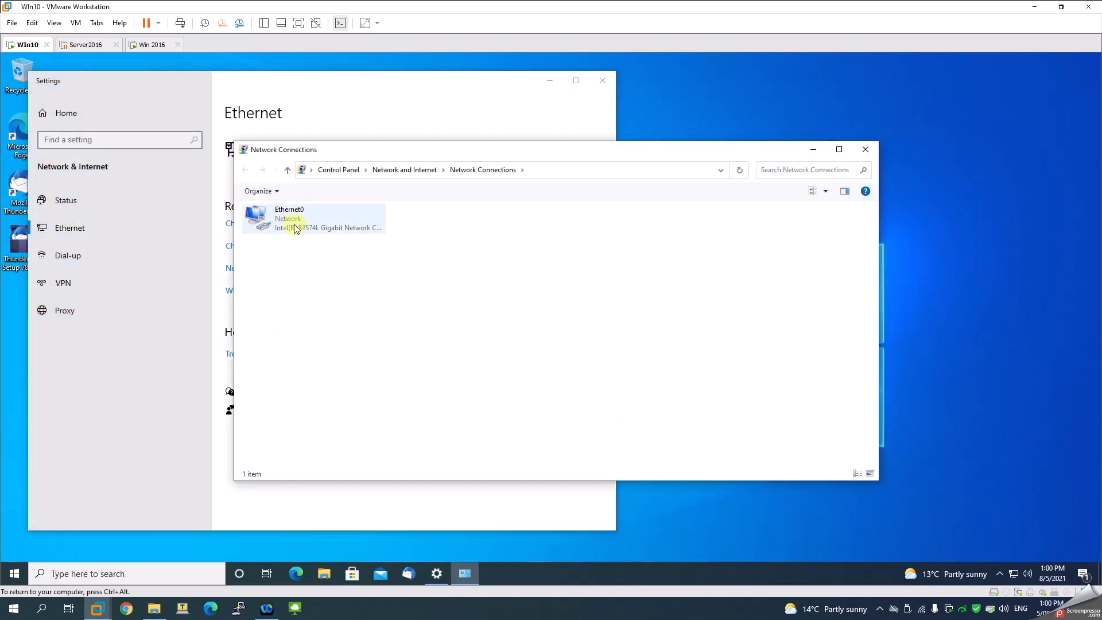
{"action": "left_click", "coordinate": [295, 227]}
{"action": "right_click", "coordinate": [295, 226]}
{"action": "left_click", "coordinate": [324, 334]}
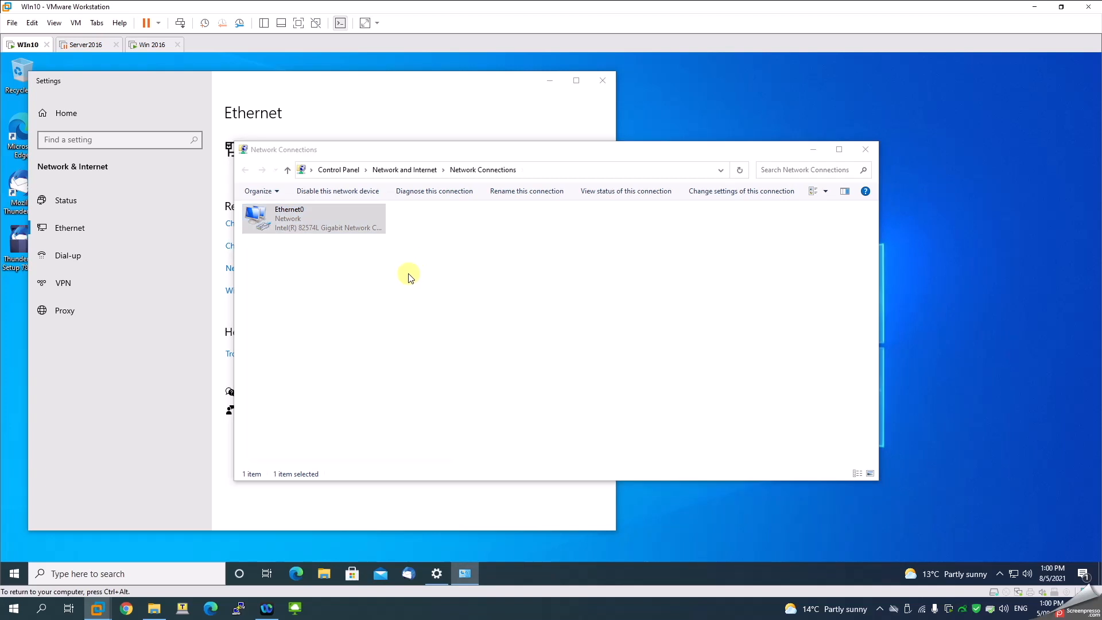
Change the IPv4 preferred DNS server to 192.168.20.4 and save the adapter settings
{"action": "left_click", "coordinate": [367, 333]}
{"action": "left_click", "coordinate": [344, 323]}
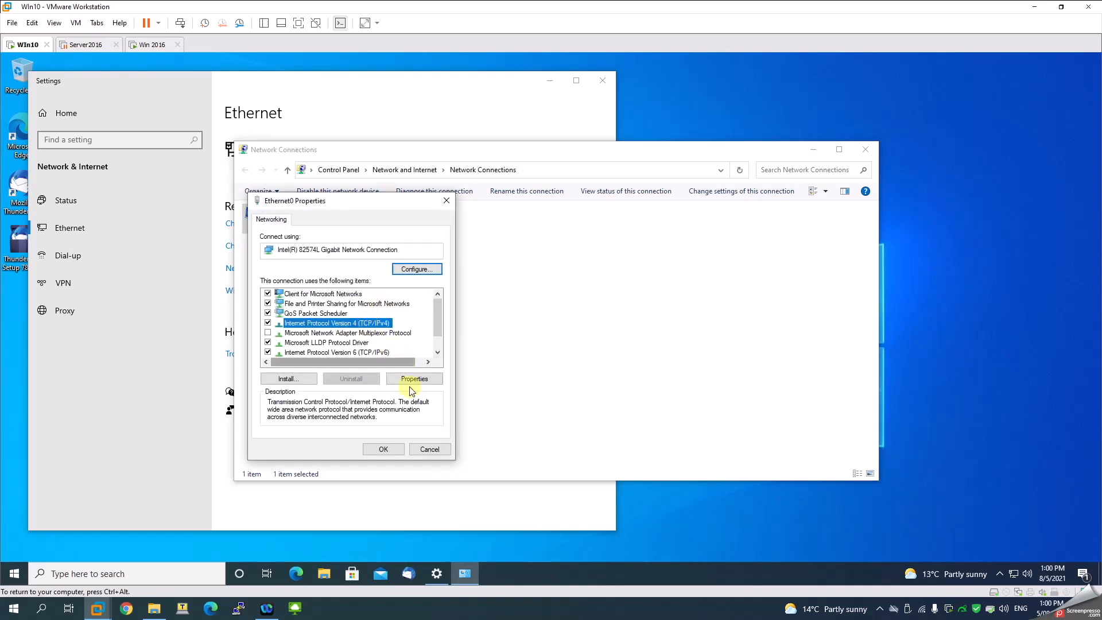
{"action": "left_click", "coordinate": [413, 379]}
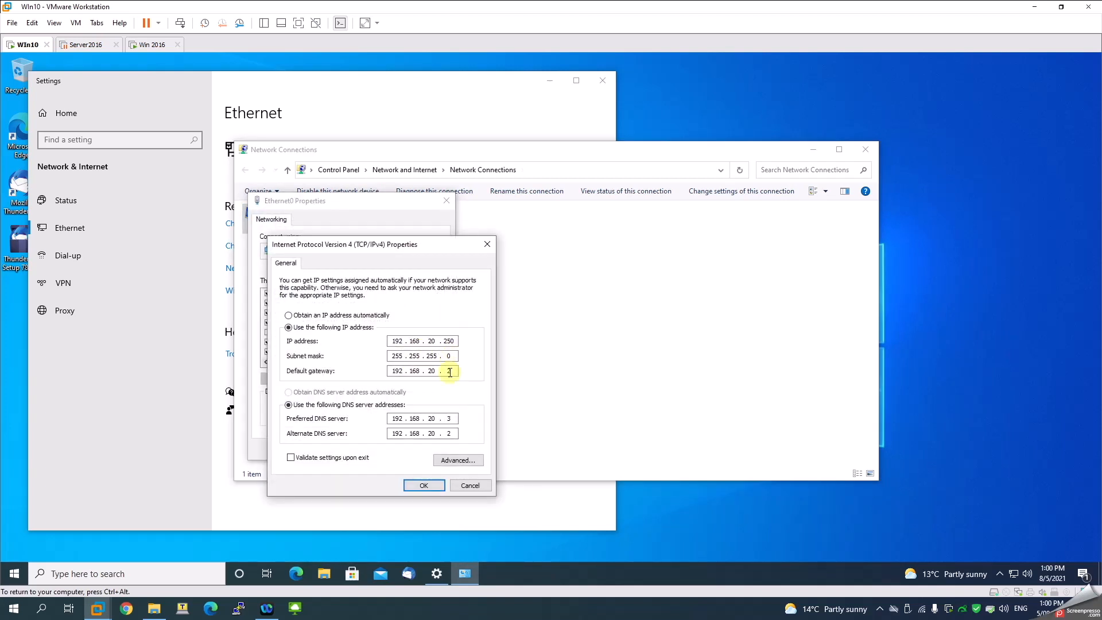
{"action": "left_click_drag", "start_coordinate": [449, 421], "coordinate": [465, 421]}
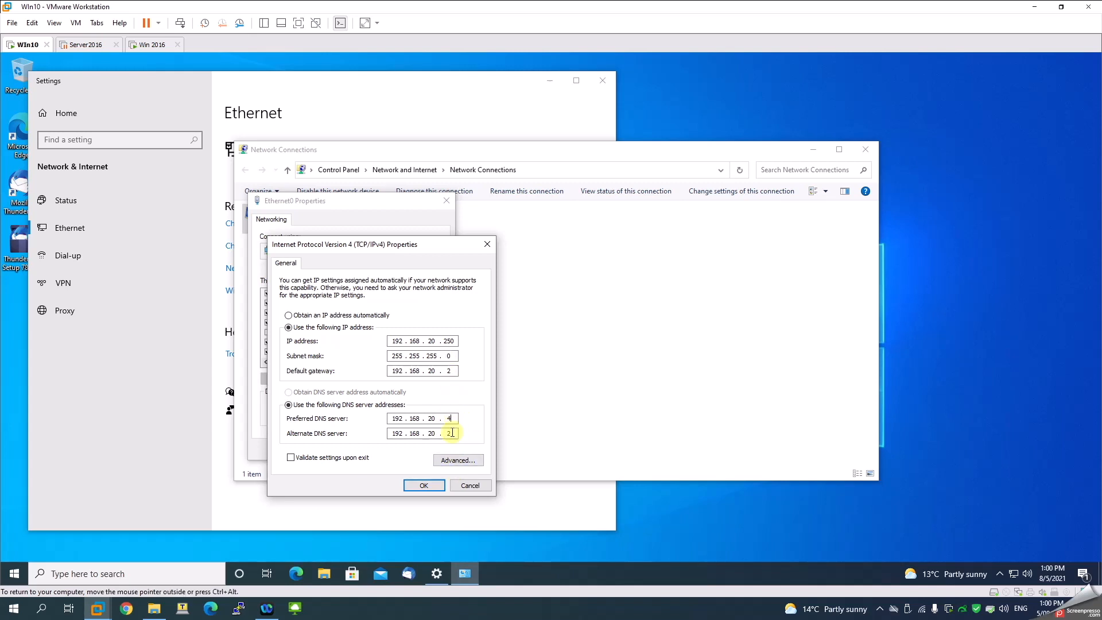
{"action": "left_click", "coordinate": [424, 485]}
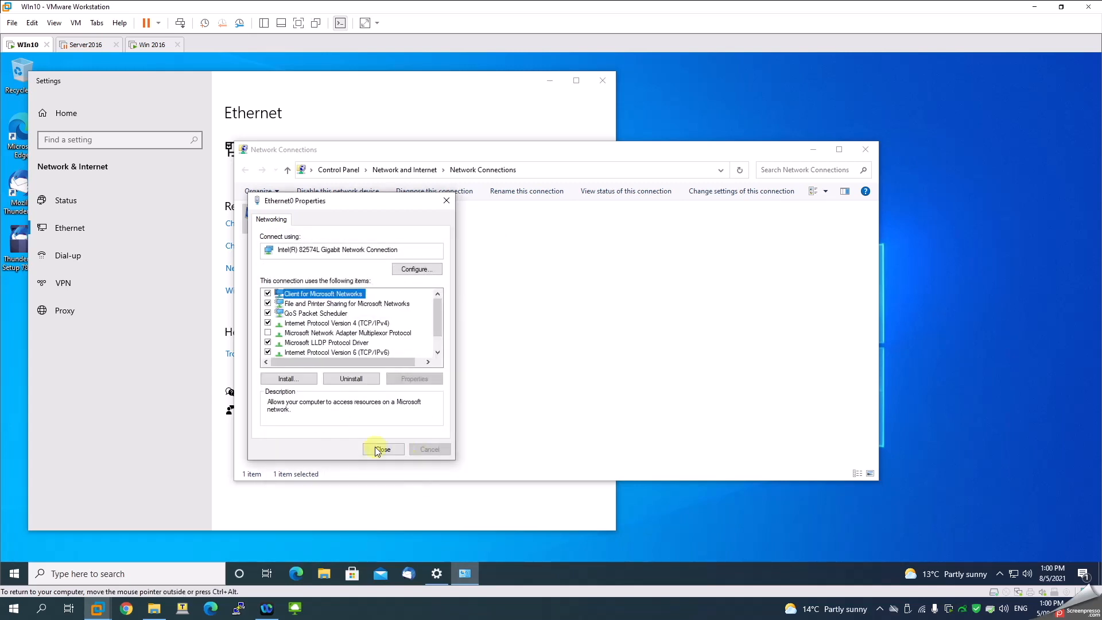
{"action": "left_click", "coordinate": [374, 447]}
{"action": "left_click", "coordinate": [155, 45]}
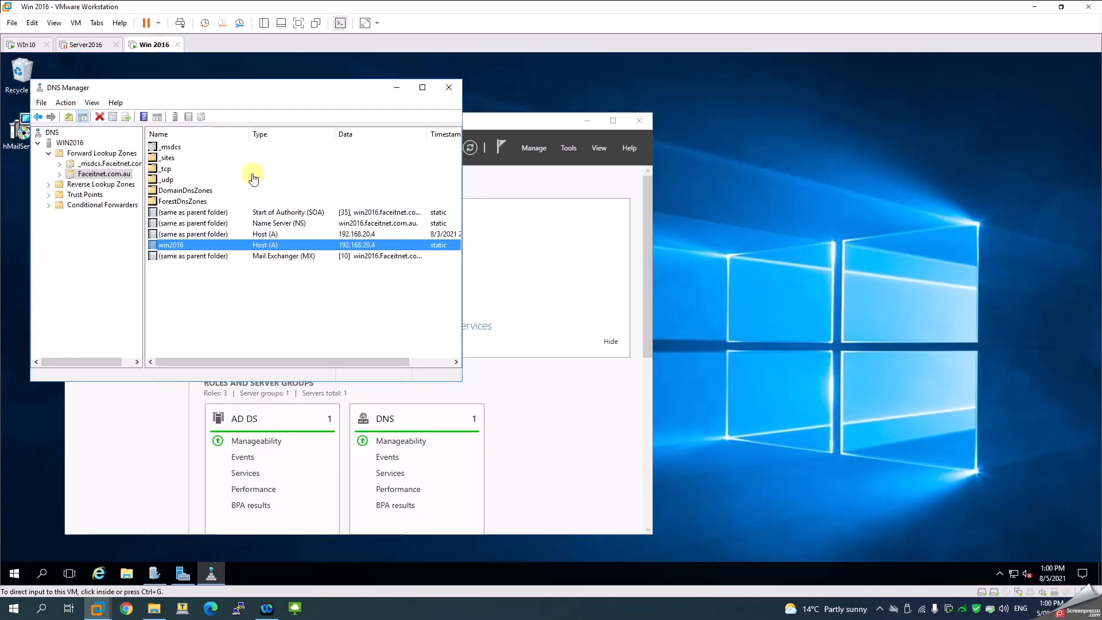
{"action": "left_click", "coordinate": [25, 45]}
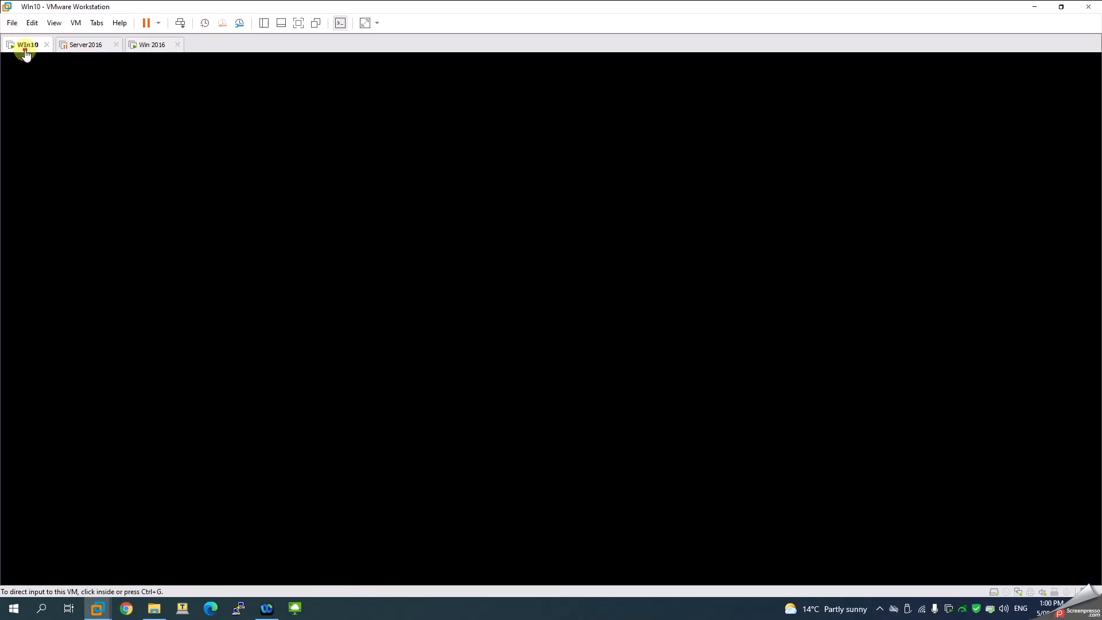
{"action": "left_click", "coordinate": [57, 577]}
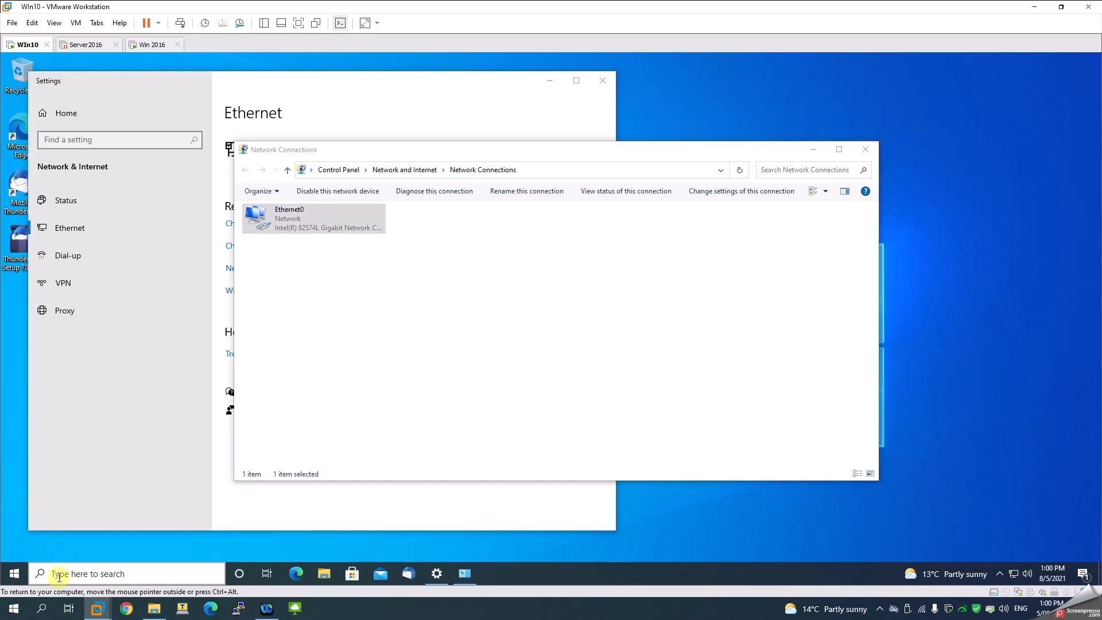
Run 'ping faceitnet.com.au' in Command Prompt to confirm it resolves to 192.168.20.4
{"action": "type", "text": "cmd"}
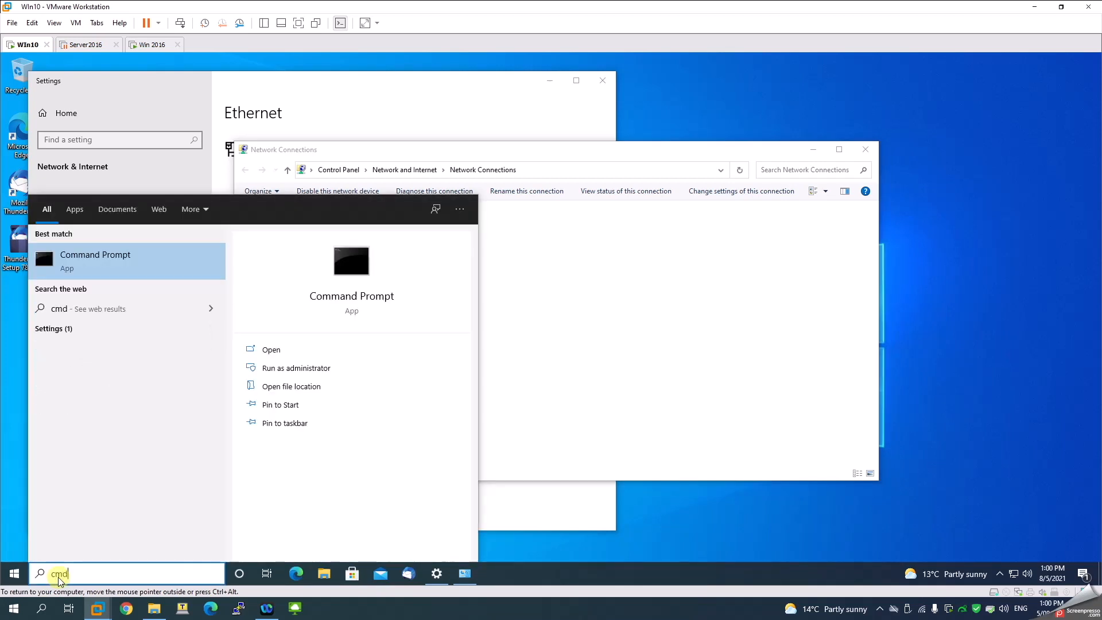
{"action": "key", "text": "Return"}
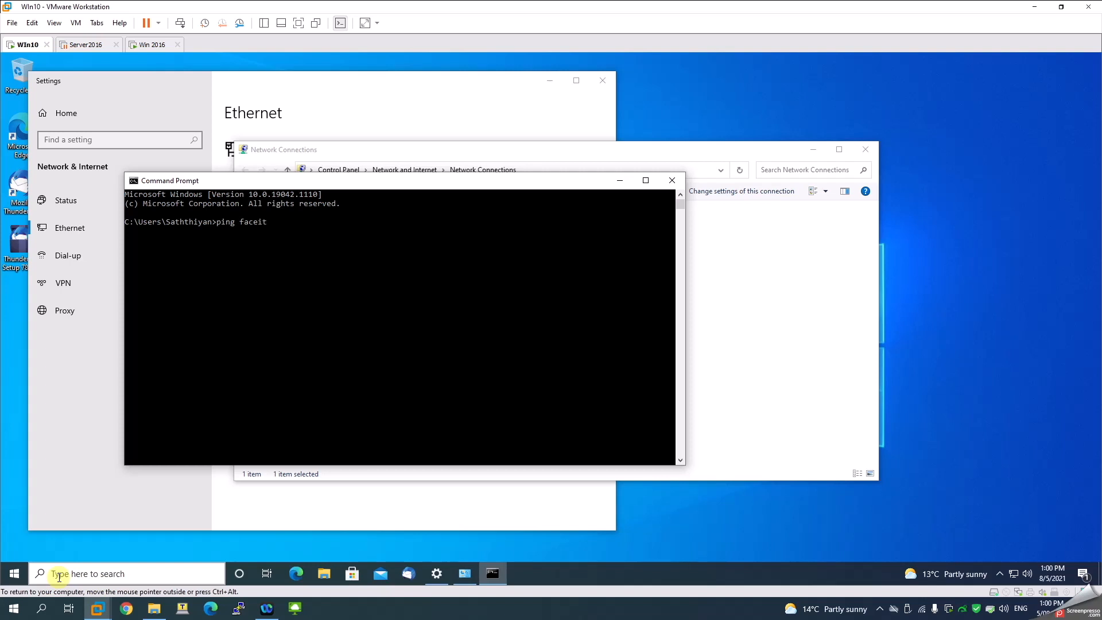
{"action": "type", "text": "ping faceitnet.com.au"}
{"action": "key", "text": "Return"}
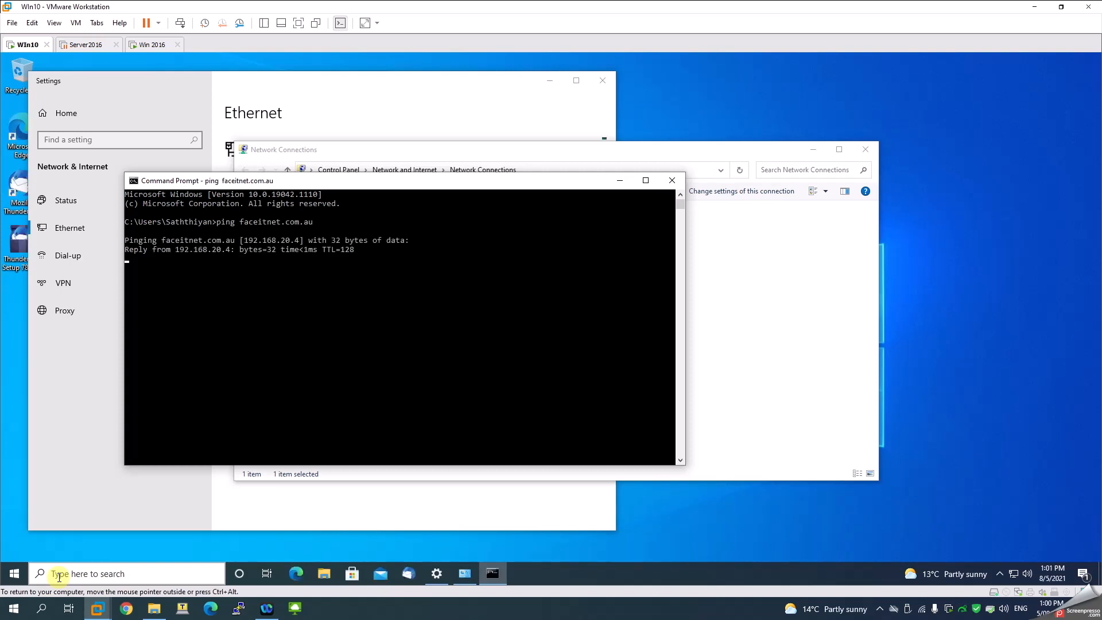
{"action": "key", "text": "ctrl+c"}
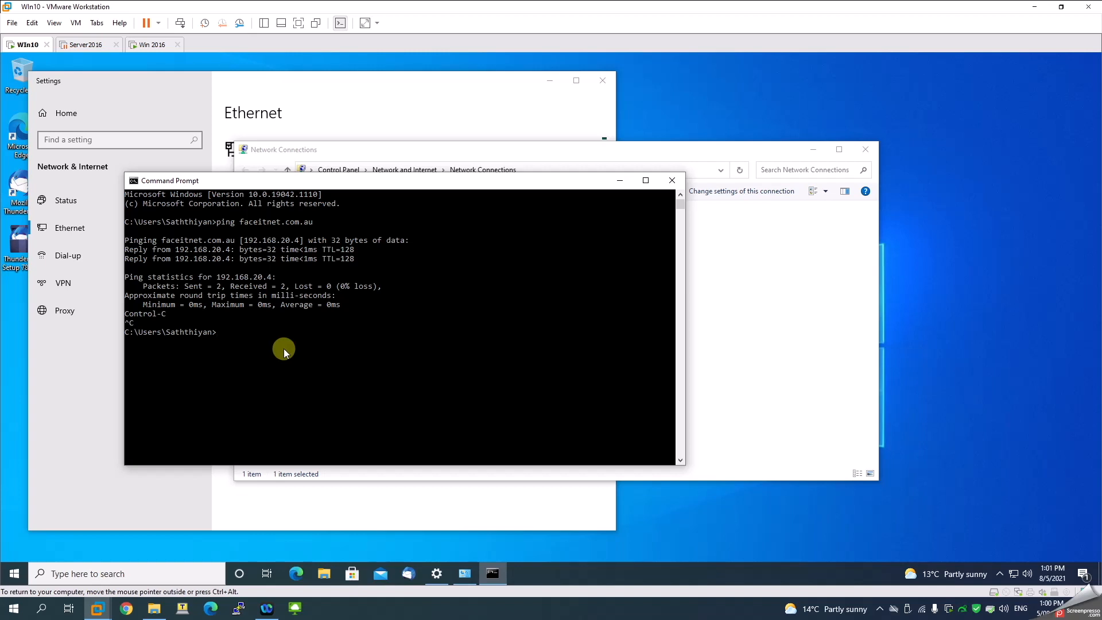
Close Command Prompt, Network Connections and Settings to return to the desktop
{"action": "type", "text": "nslook"}
{"action": "key", "text": "BackSpace"}
{"action": "key", "text": "BackSpace"}
{"action": "key", "text": "BackSpace"}
{"action": "key", "text": "BackSpace"}
{"action": "key", "text": "BackSpace"}
{"action": "key", "text": "BackSpace"}
{"action": "key", "text": "BackSpace"}
{"action": "key", "text": "BackSpace"}
{"action": "left_click", "coordinate": [671, 180]}
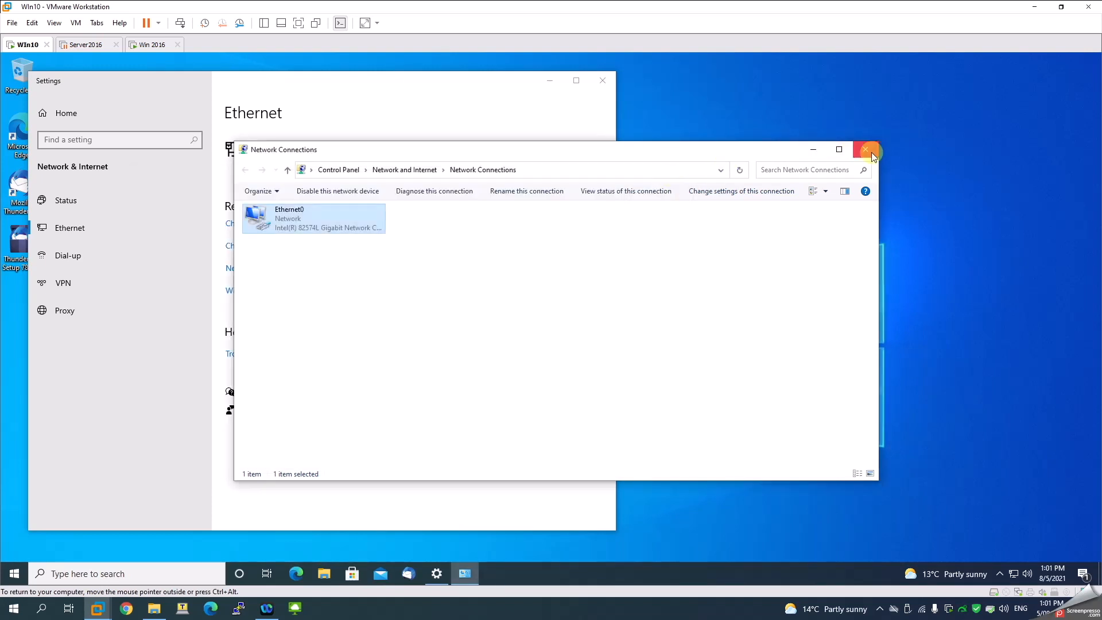
{"action": "left_click", "coordinate": [865, 149]}
{"action": "left_click", "coordinate": [608, 79]}
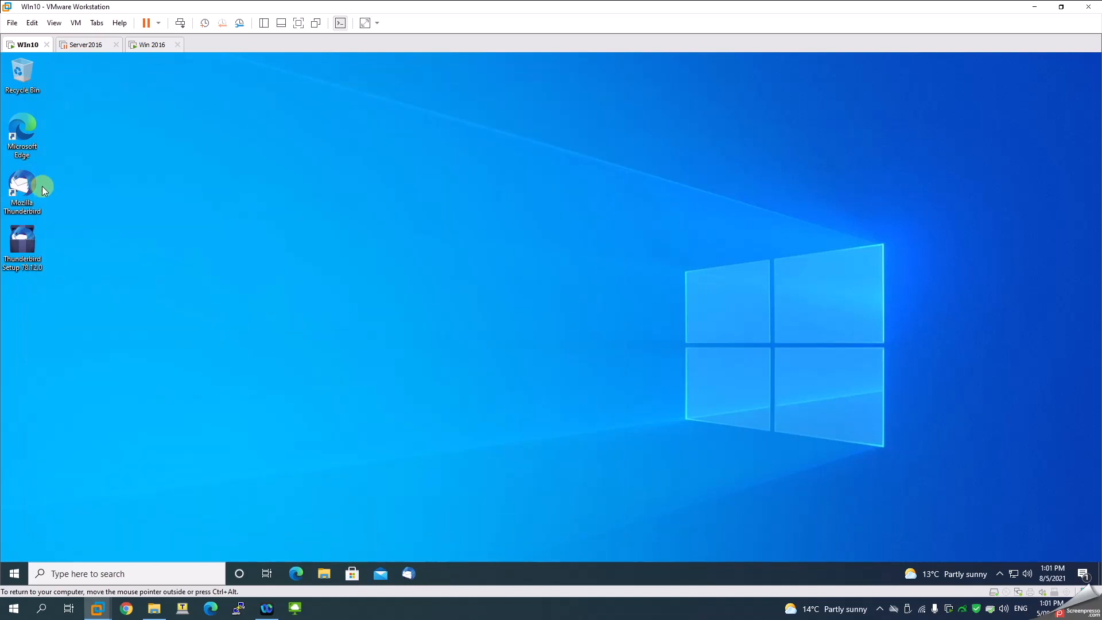
Launch Thunderbird and remove the first mail account and its data in Account Settings
{"action": "double_click", "coordinate": [23, 186]}
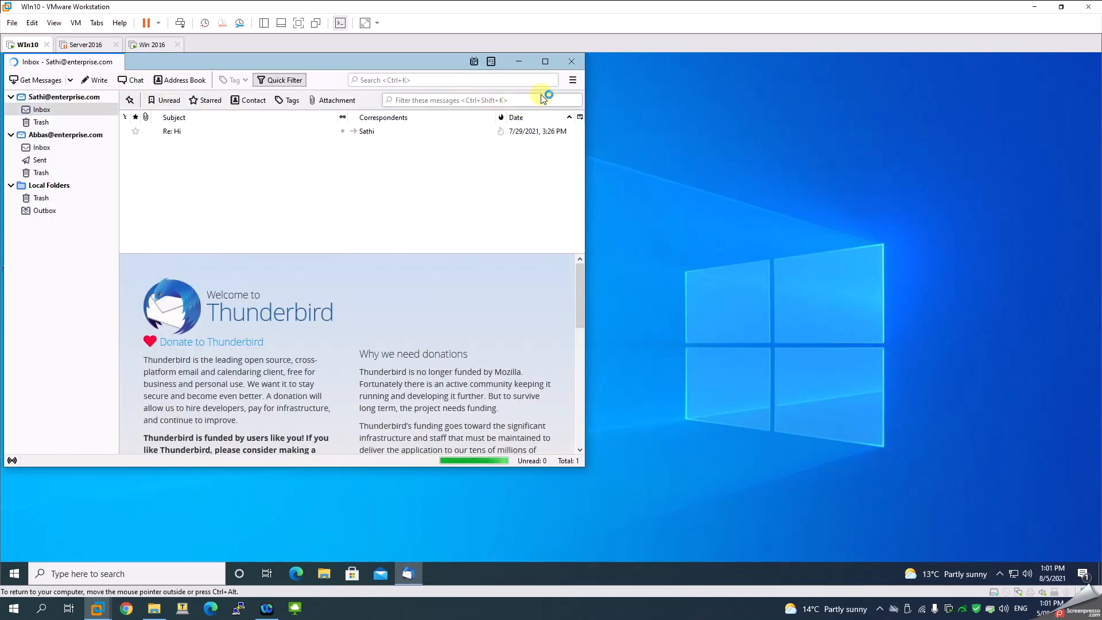
{"action": "left_click", "coordinate": [573, 80]}
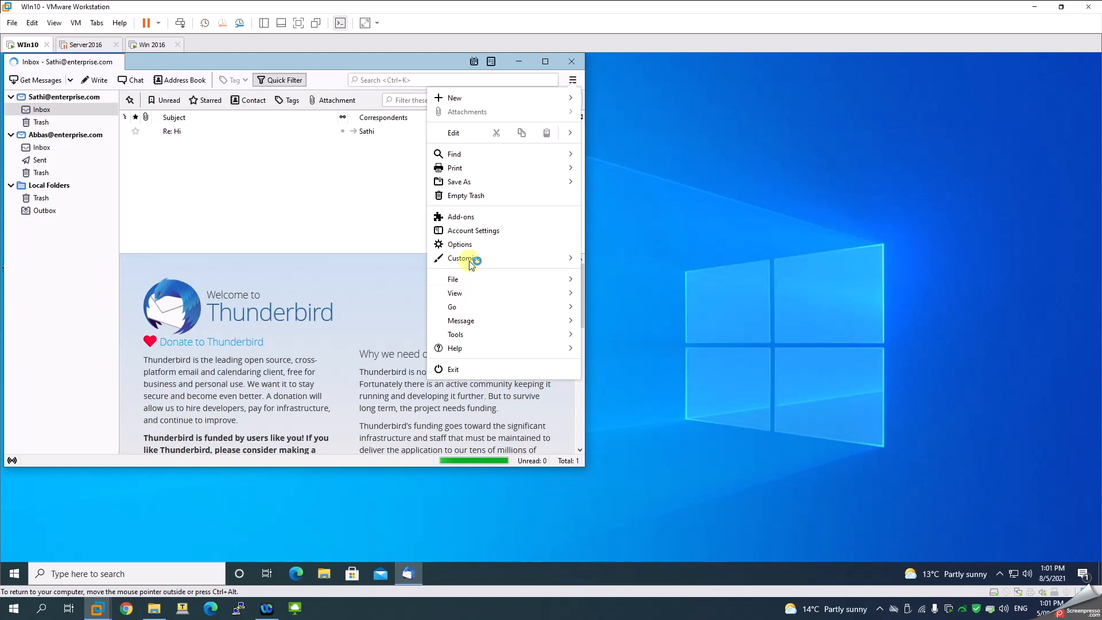
{"action": "left_click", "coordinate": [476, 232]}
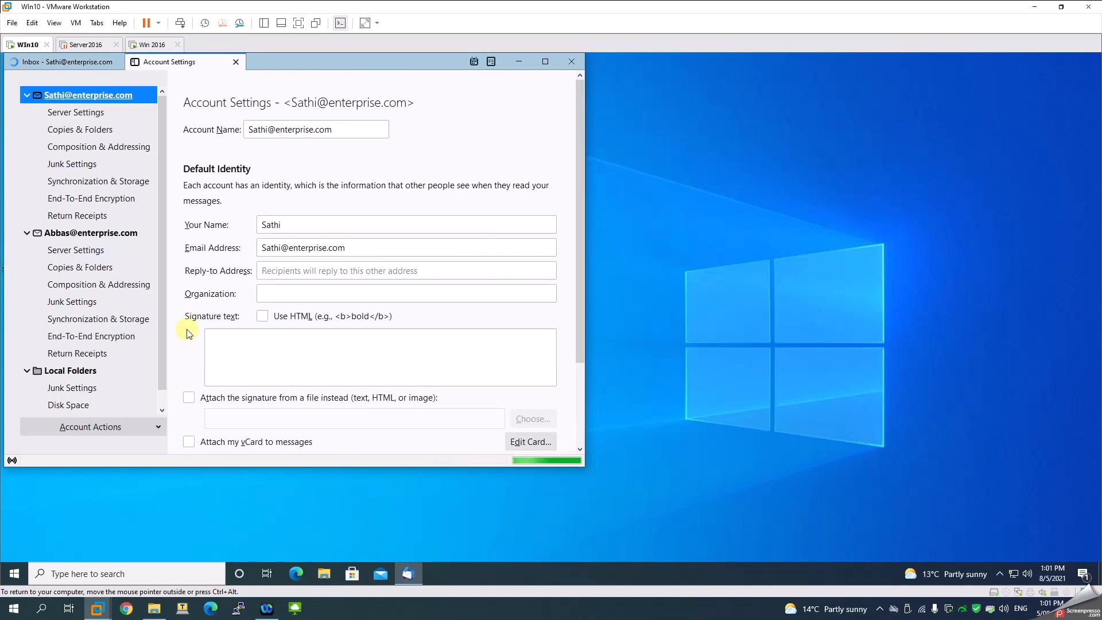
{"action": "left_click", "coordinate": [118, 432]}
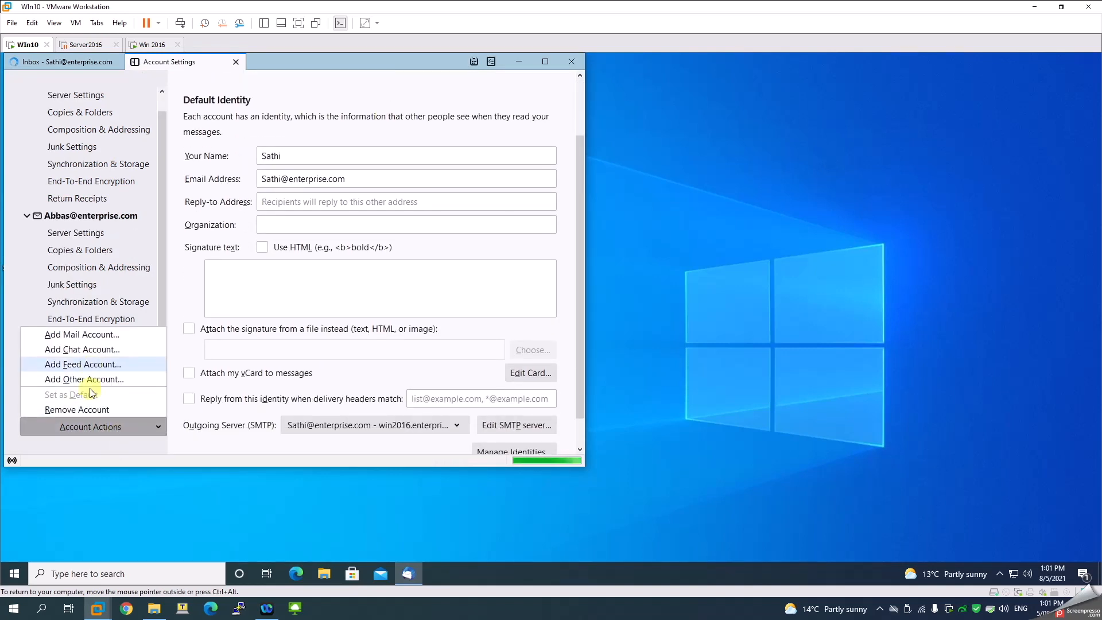
{"action": "left_click", "coordinate": [90, 410]}
{"action": "left_click", "coordinate": [329, 315]}
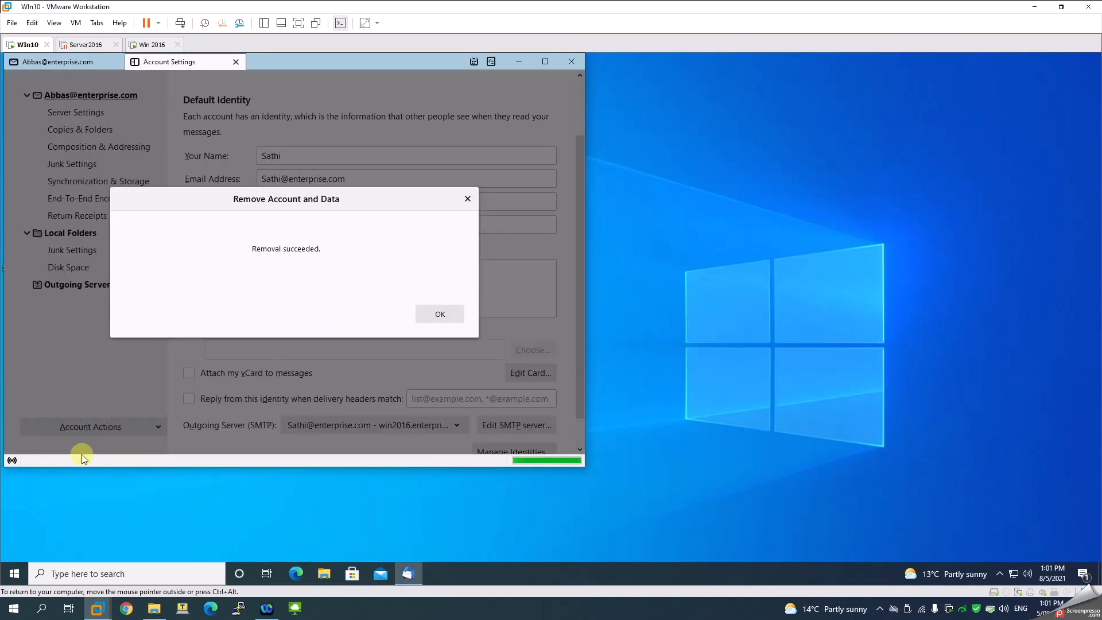
{"action": "left_click", "coordinate": [440, 314]}
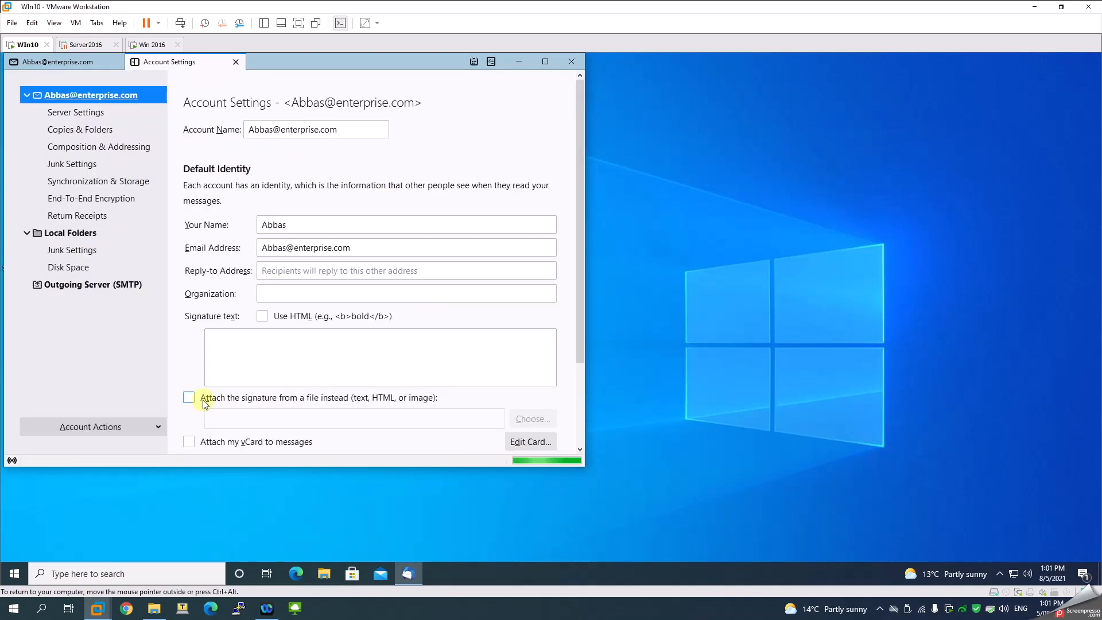
Remove the old enterprise.com account, dismiss the timeout alert, and close Account Settings
{"action": "left_click", "coordinate": [137, 427]}
{"action": "left_click", "coordinate": [112, 409]}
{"action": "left_click", "coordinate": [329, 315]}
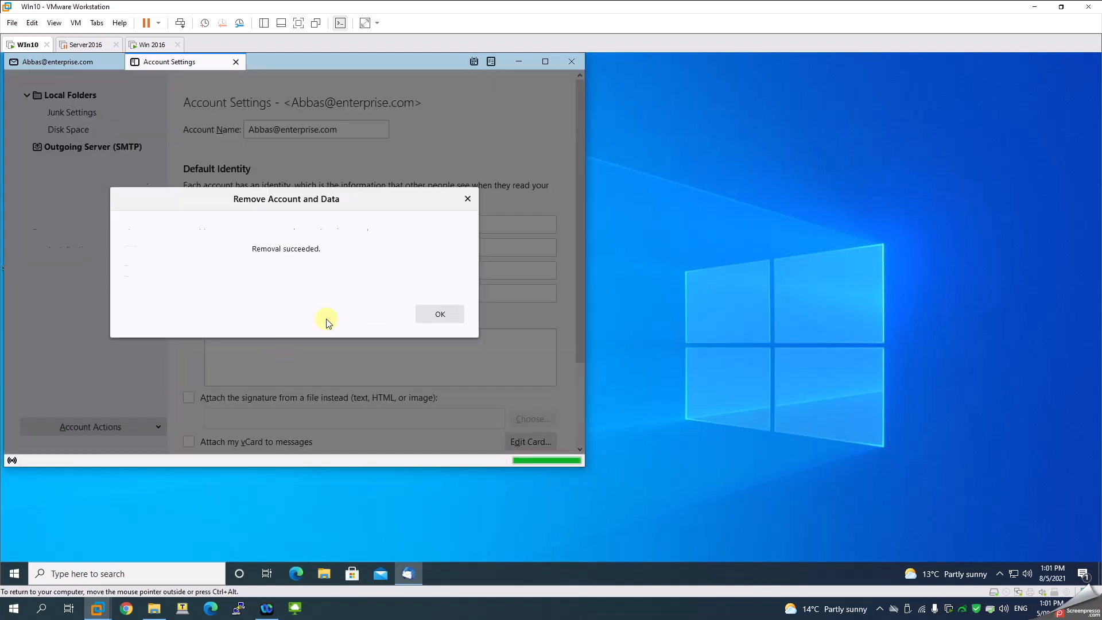
{"action": "left_click", "coordinate": [435, 312]}
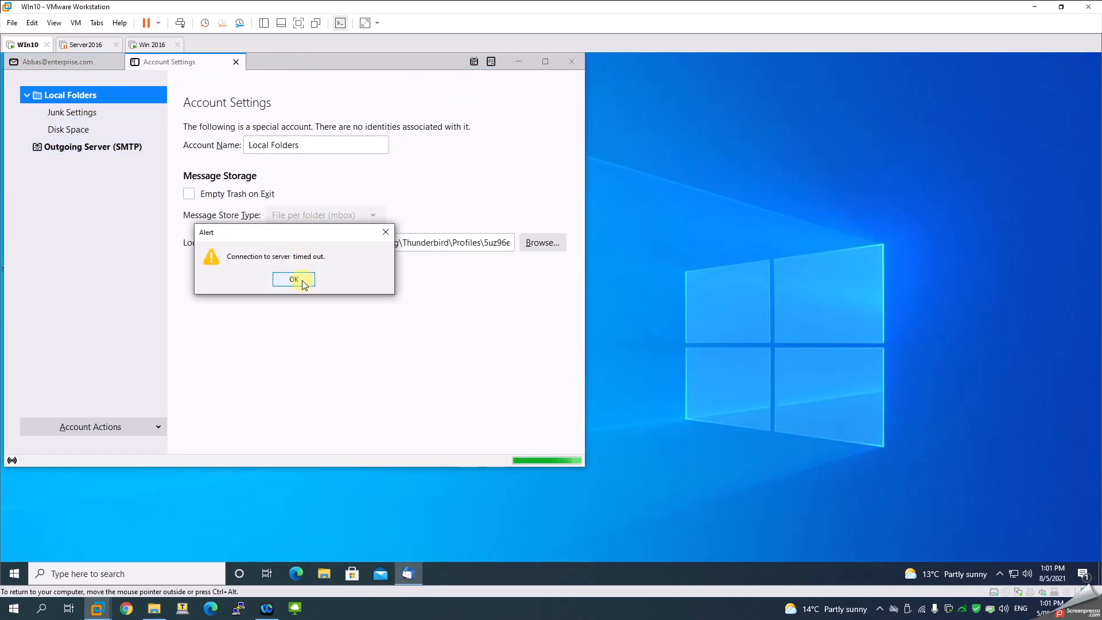
{"action": "left_click", "coordinate": [304, 282]}
{"action": "left_click", "coordinate": [293, 279]}
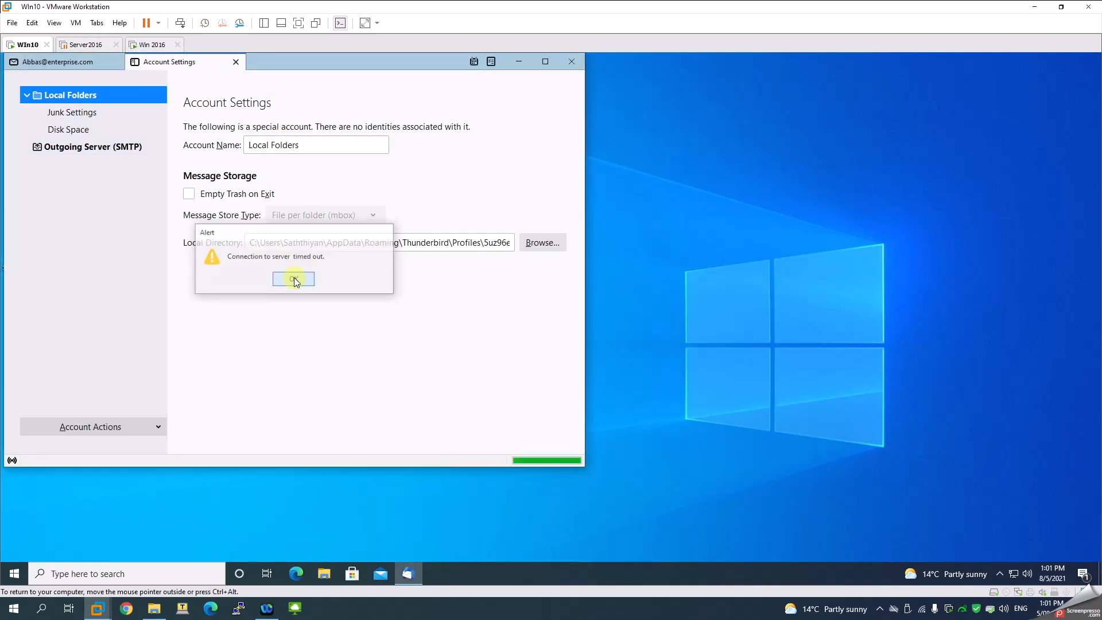
{"action": "left_click_drag", "start_coordinate": [279, 64], "coordinate": [394, 107]}
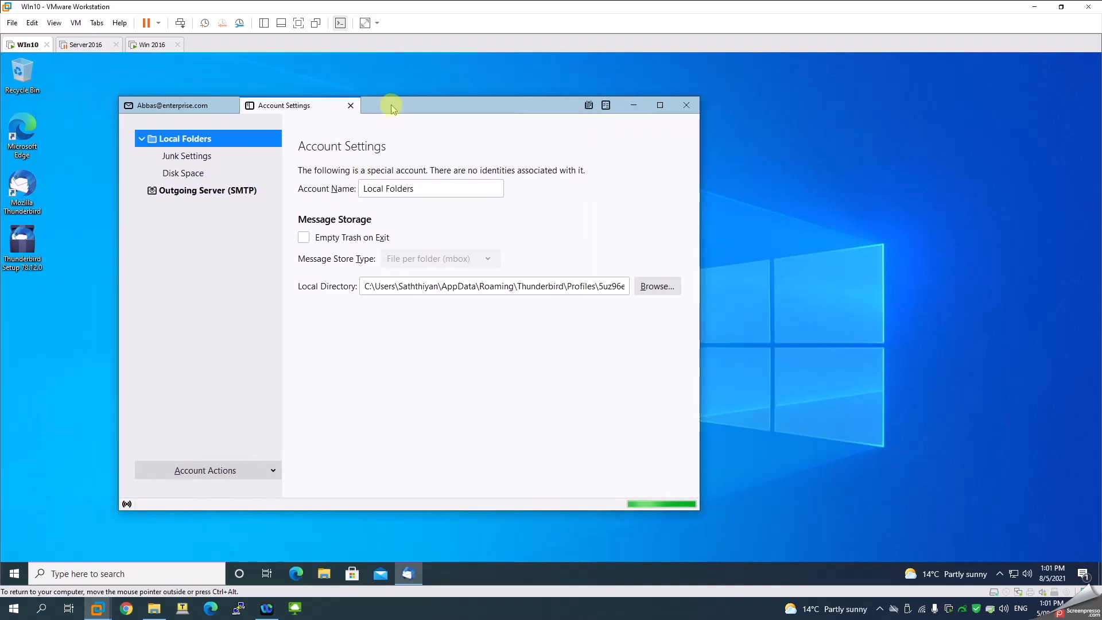
{"action": "left_click", "coordinate": [350, 107]}
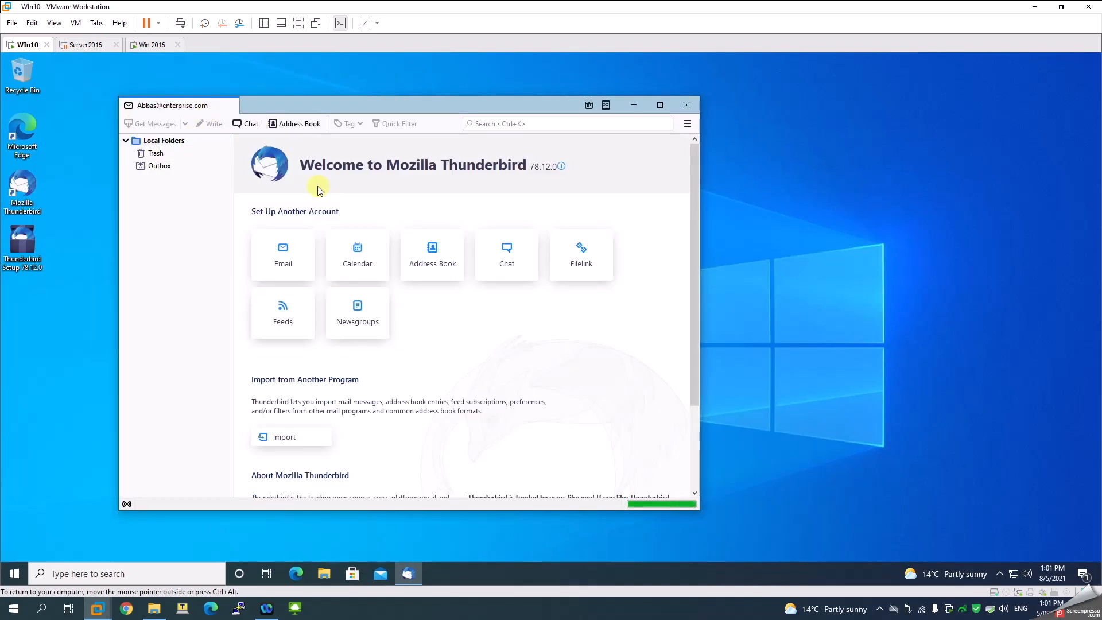
Fill in the existing-email form with the user's full name, faceitnet.com.au address and password, then continue
{"action": "left_click", "coordinate": [287, 251]}
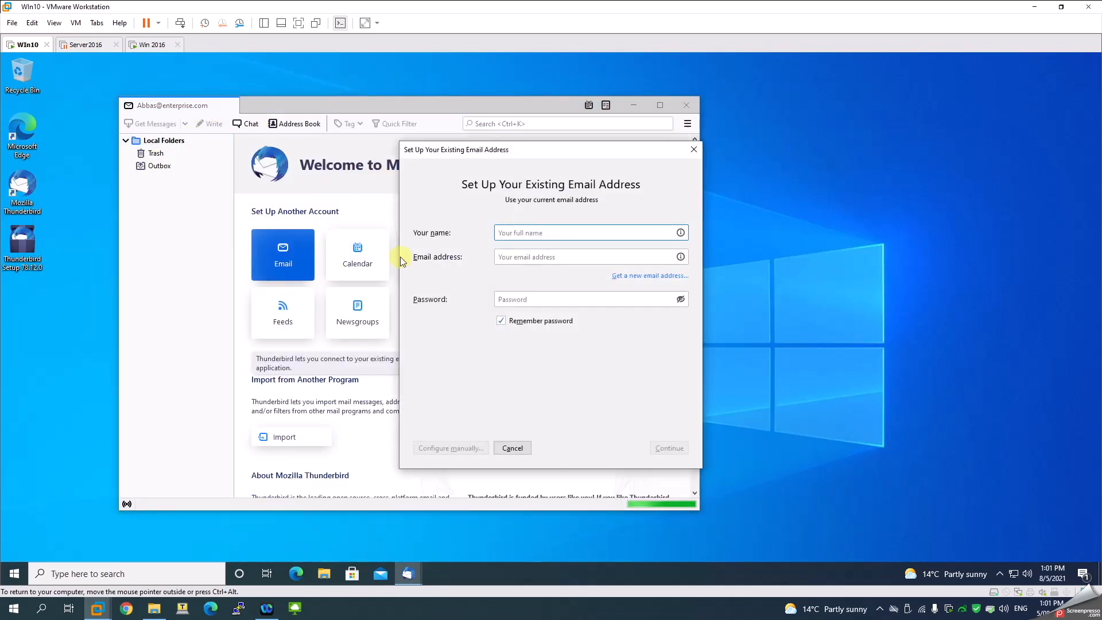
{"action": "type", "text": "Sathi"}
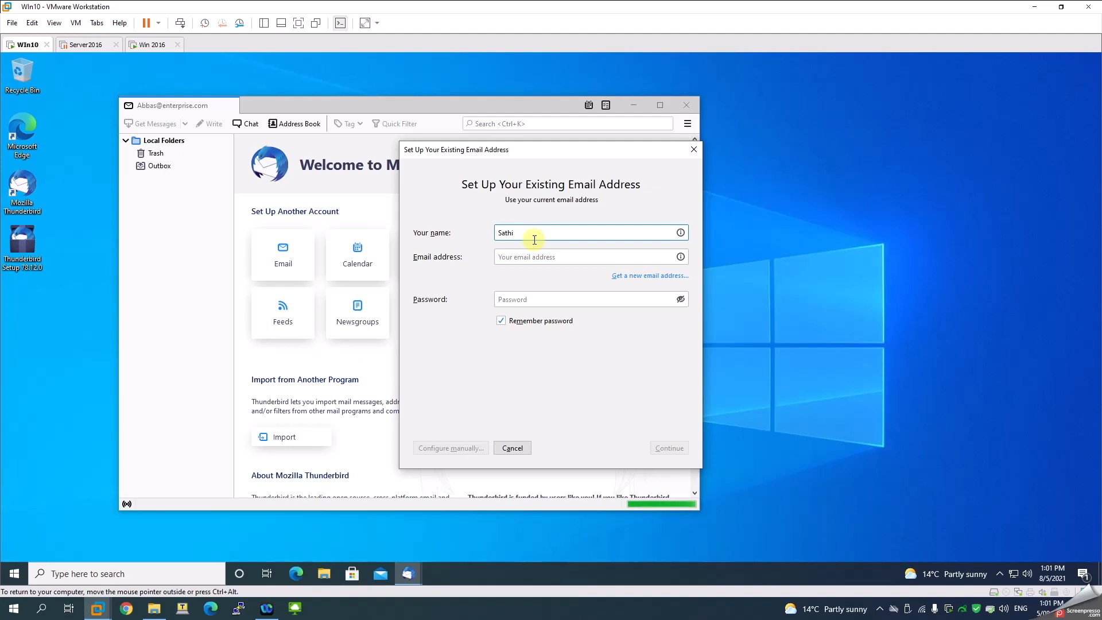
{"action": "key", "text": "Tab"}
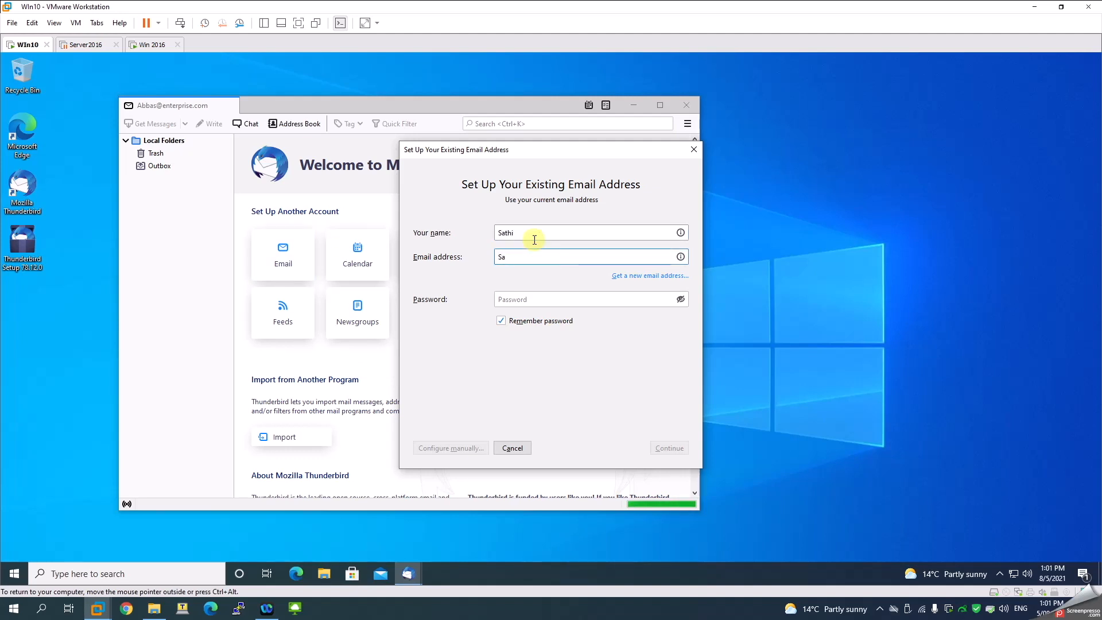
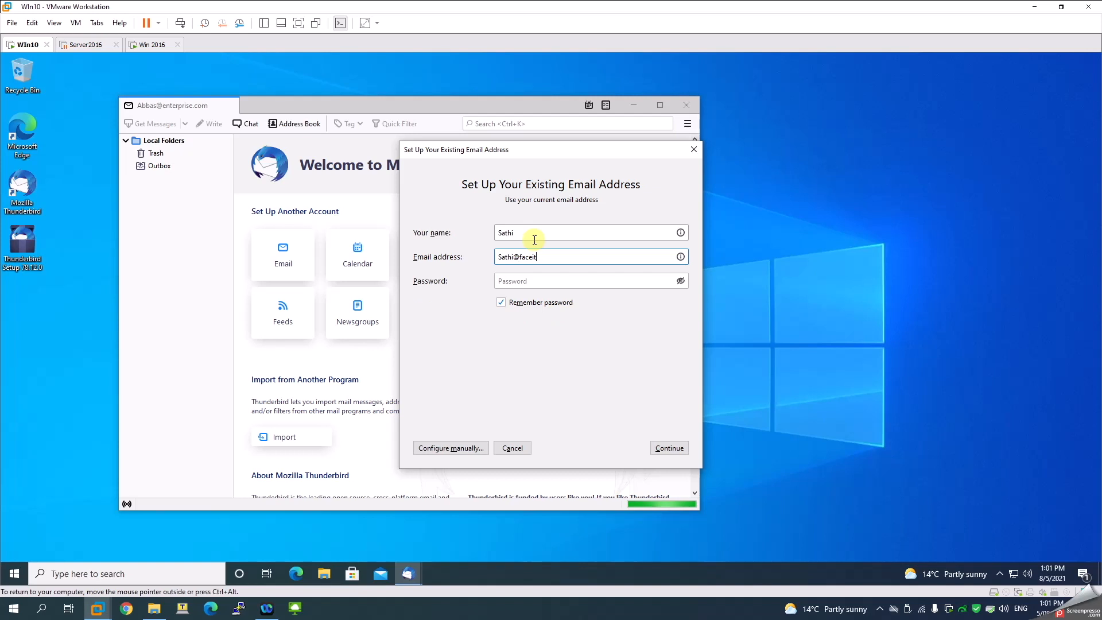
{"action": "key", "text": "Tab"}
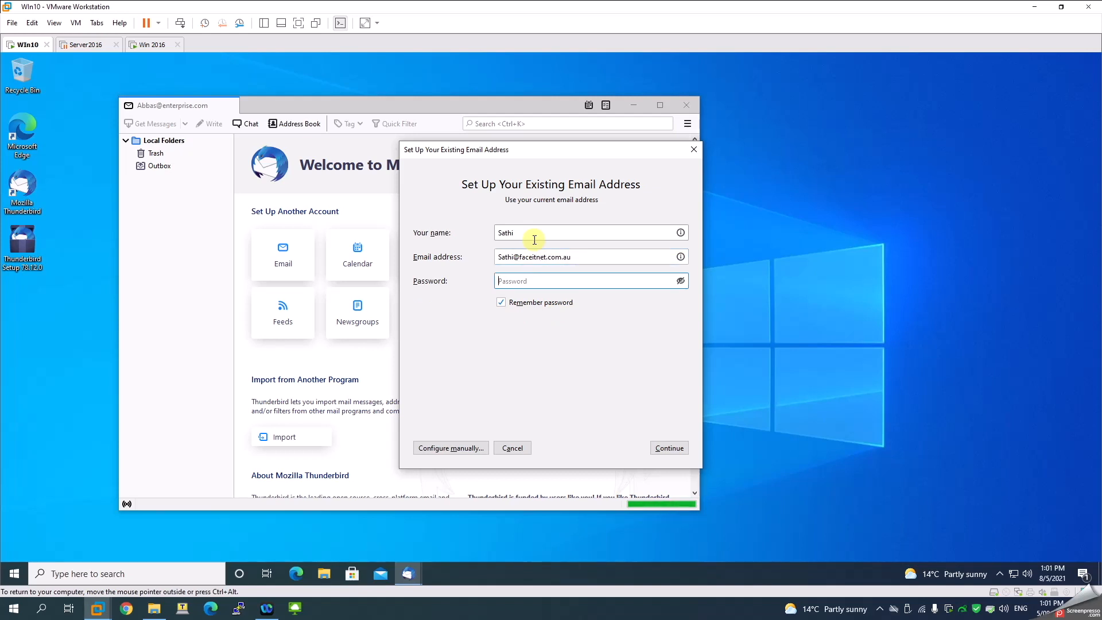
{"action": "type", "text": "••••••••"}
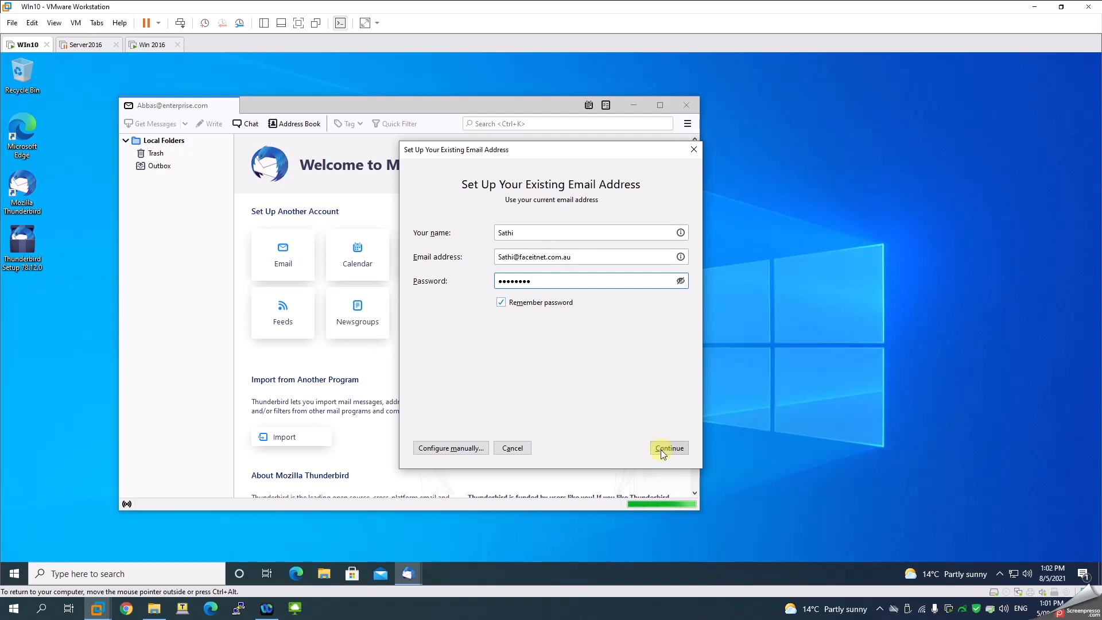
{"action": "left_click", "coordinate": [663, 451]}
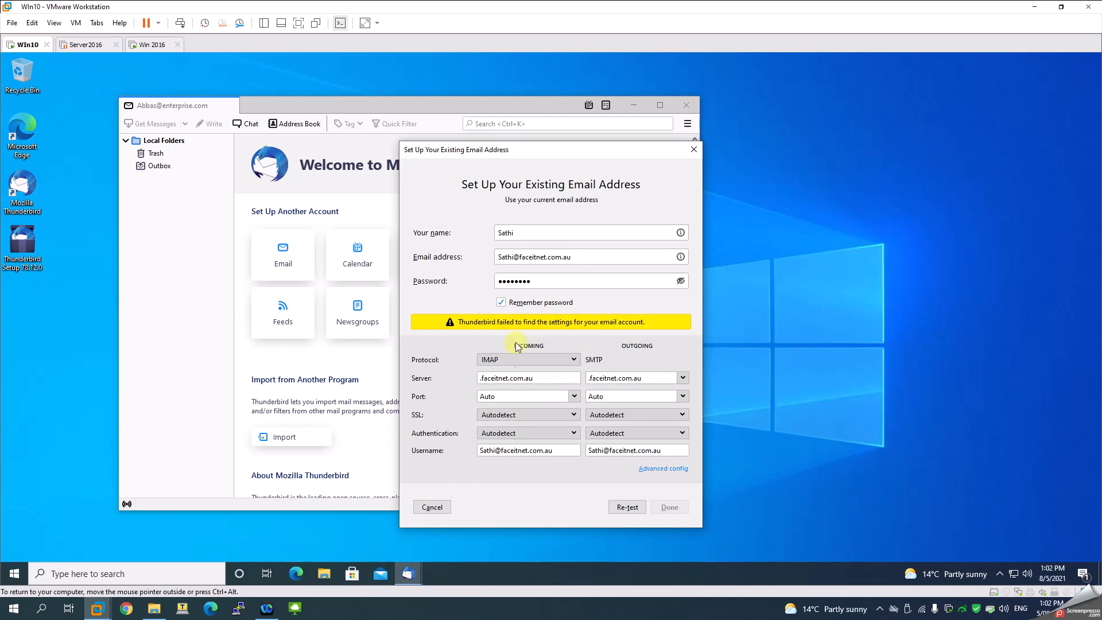
Prefix both incoming and outgoing server names with win2016 and re-test the settings
{"action": "left_click", "coordinate": [480, 378]}
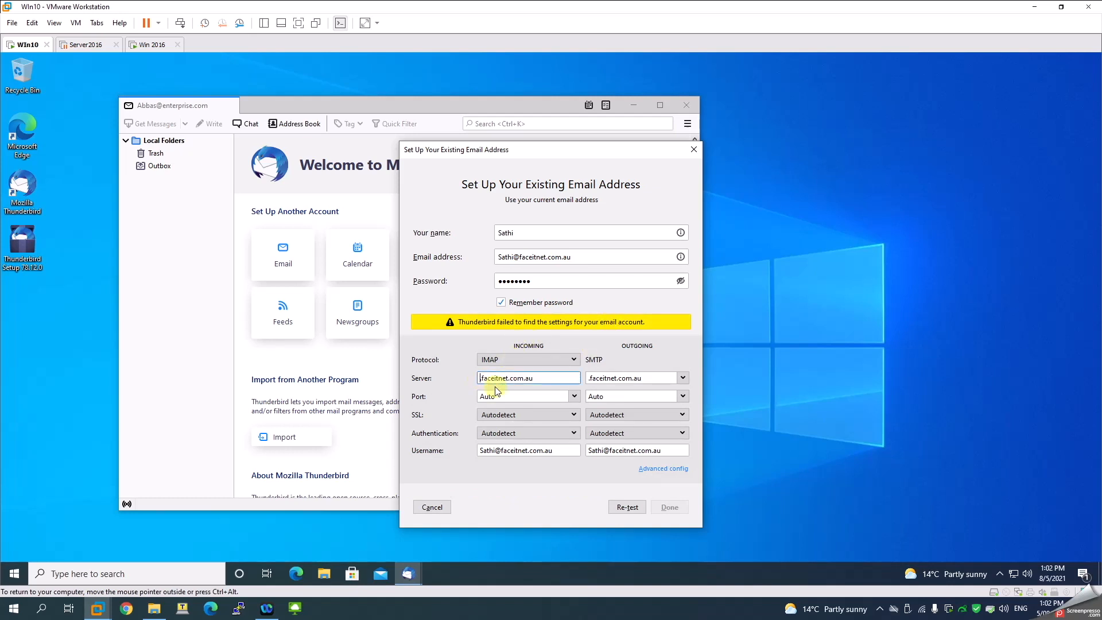
{"action": "type", "text": "win2016"}
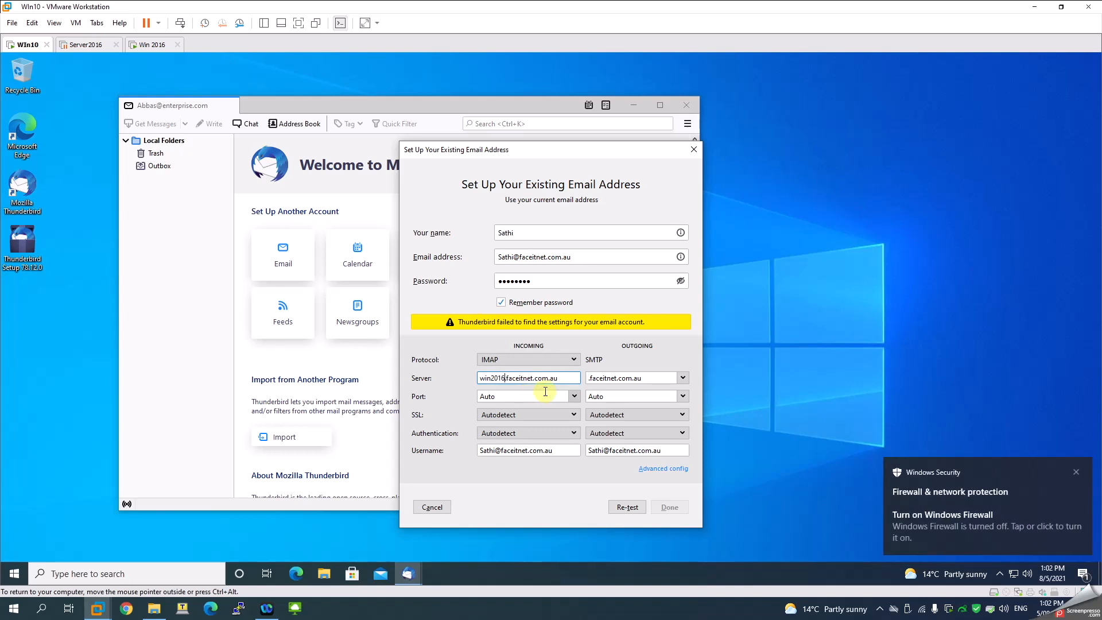
{"action": "left_click", "coordinate": [591, 379]}
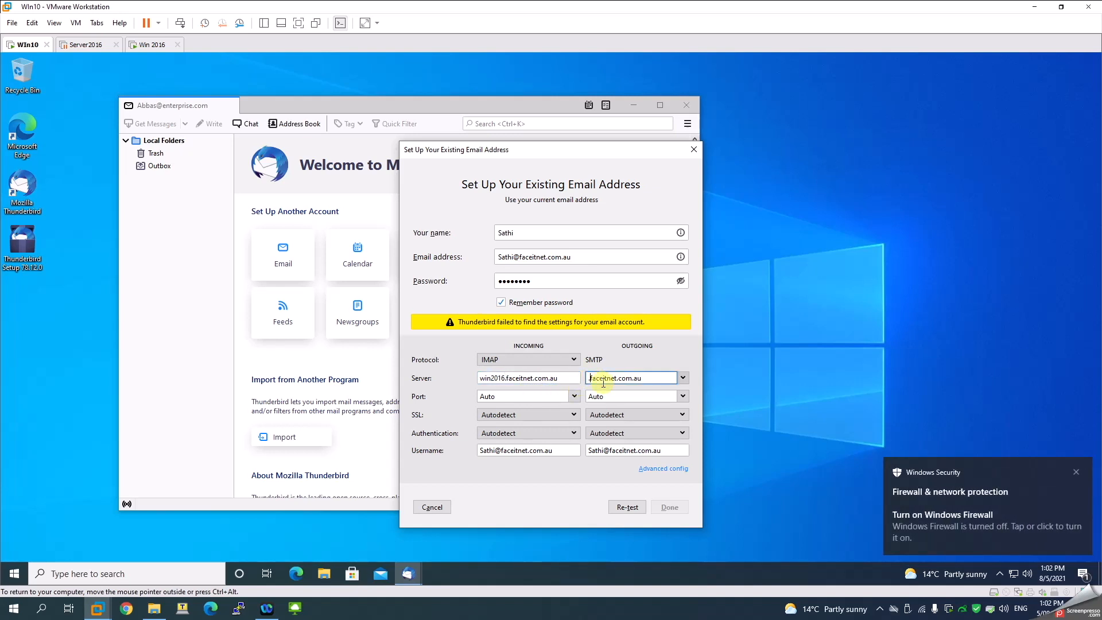
{"action": "type", "text": "win2016."}
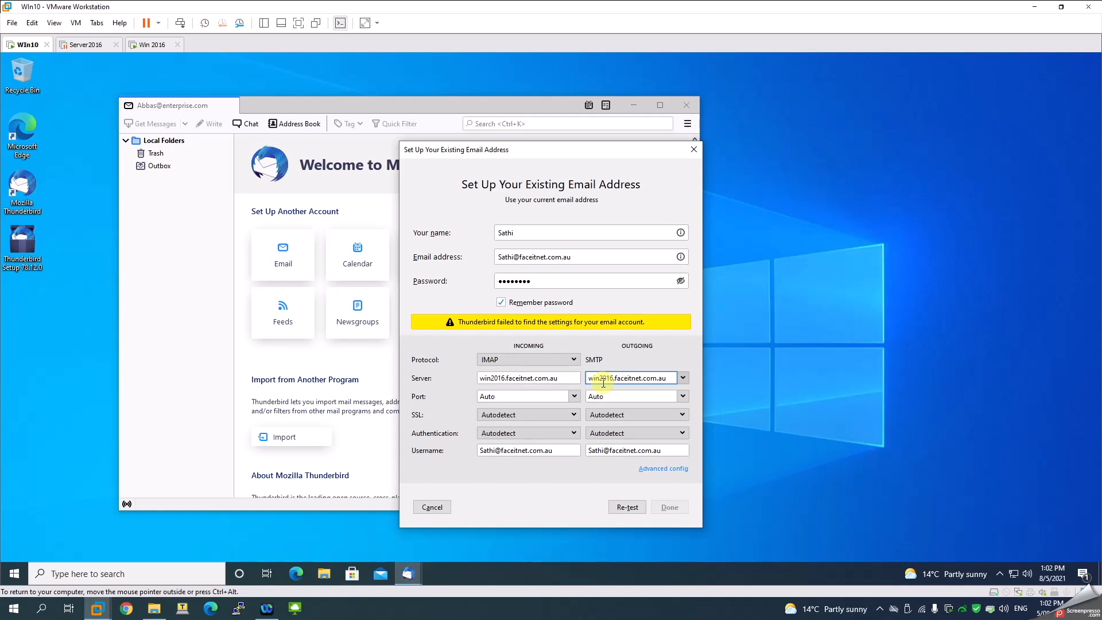
{"action": "left_click", "coordinate": [629, 507]}
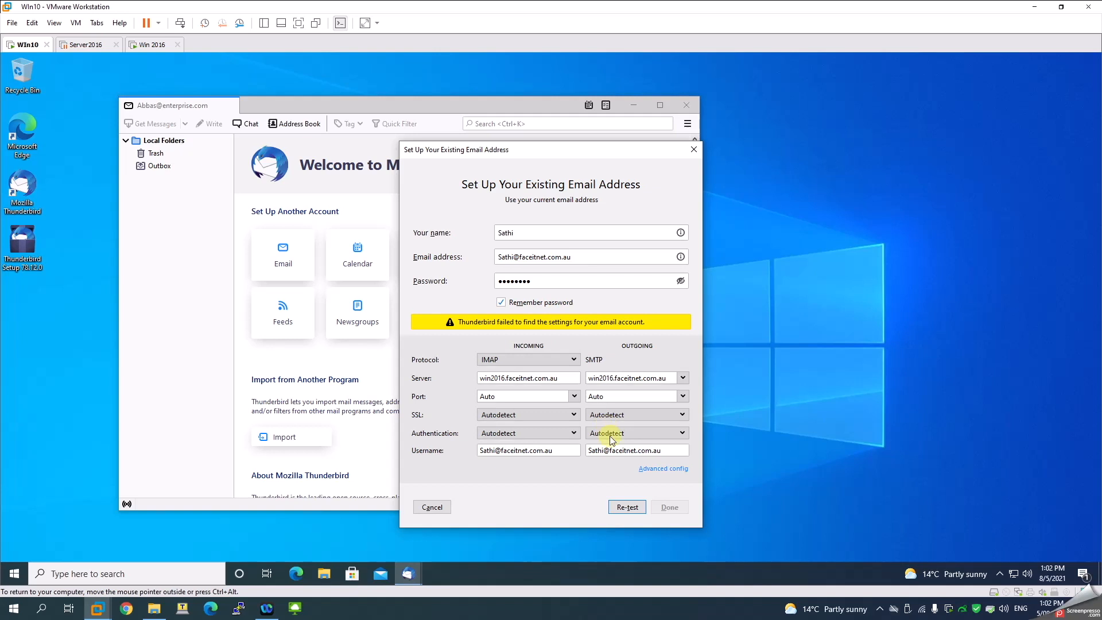
Accept the detected win2016.faceitnet.com.au settings: IMAP port 143, SMTP port 587
{"action": "left_click", "coordinate": [615, 378]}
{"action": "left_click_drag", "start_coordinate": [615, 377], "coordinate": [674, 377]}
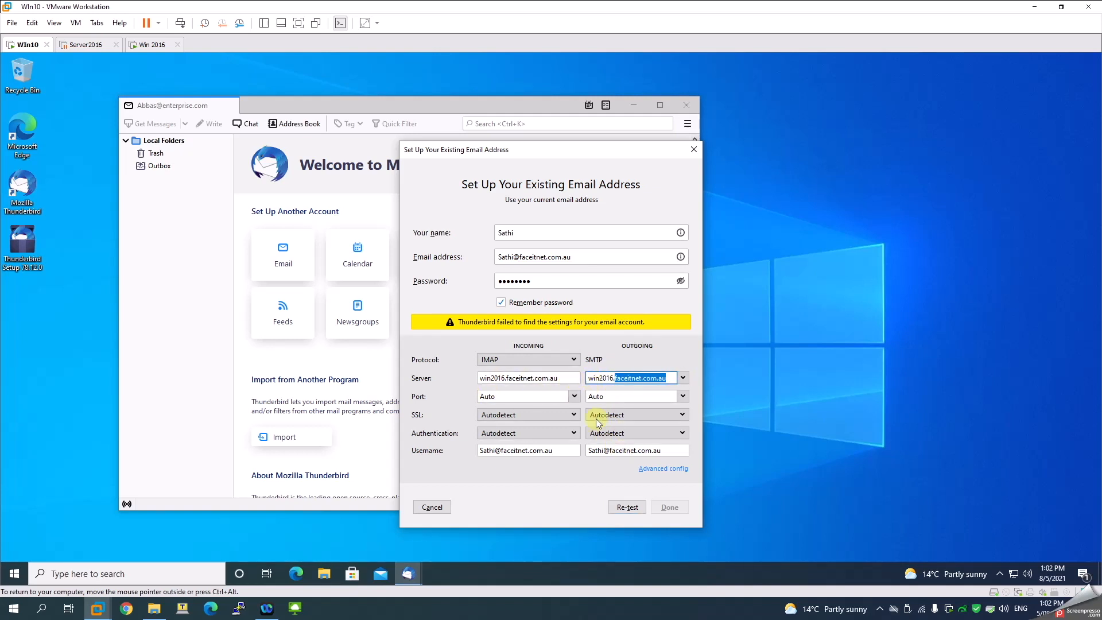
{"action": "left_click", "coordinate": [879, 609]}
{"action": "left_click", "coordinate": [880, 586]}
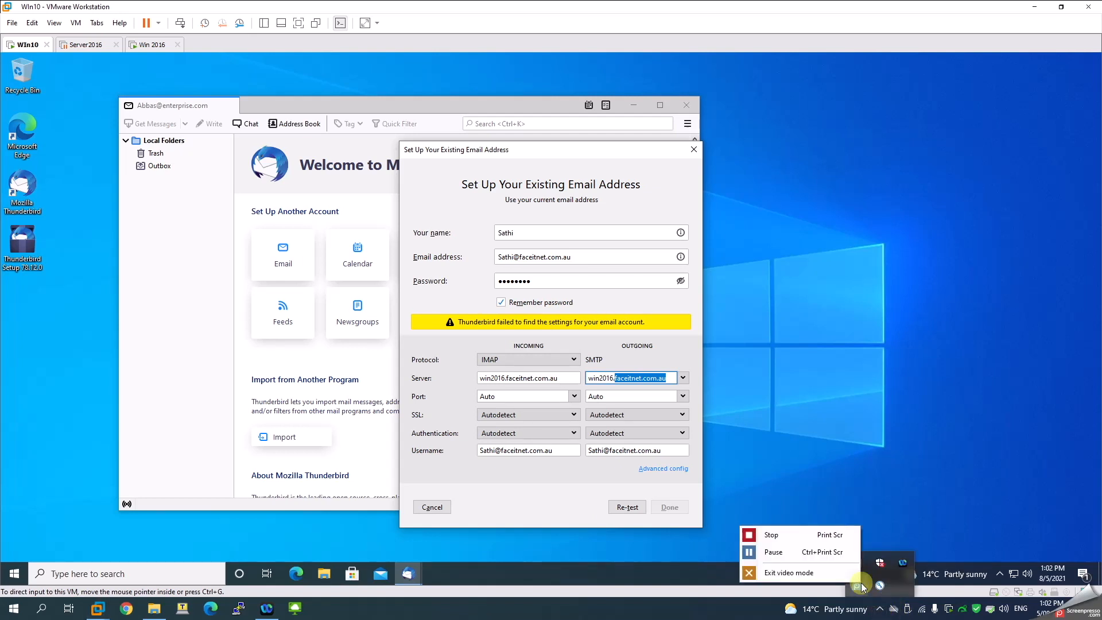
{"action": "left_click", "coordinate": [801, 562]}
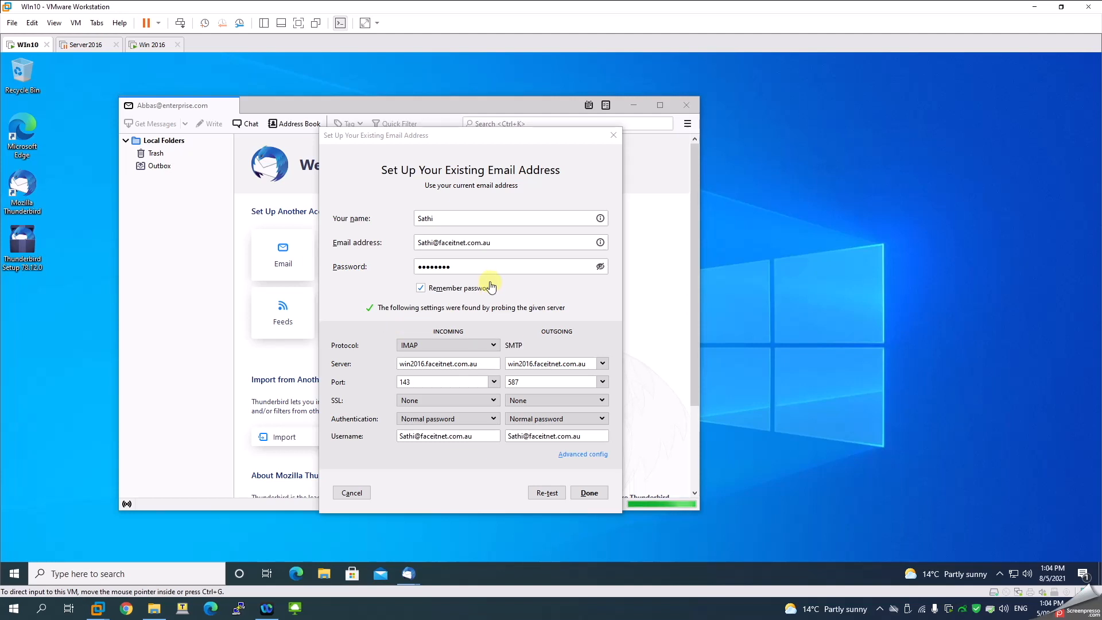
{"action": "left_click", "coordinate": [590, 494]}
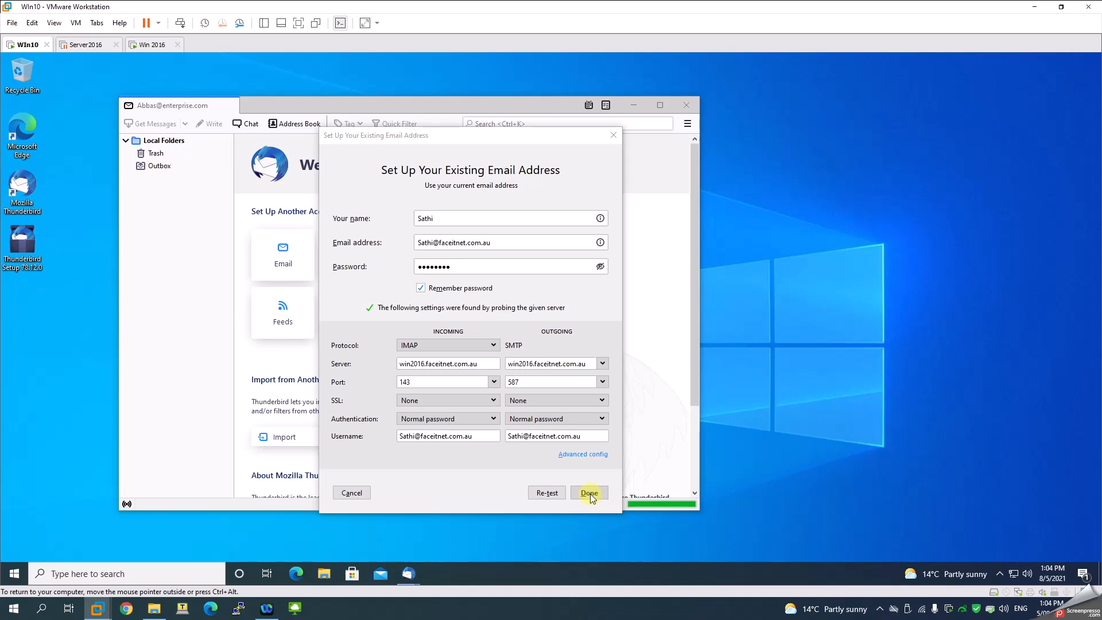
Accept the unencrypted-connection warning, finish the account, and open its Inbox
{"action": "left_click", "coordinate": [399, 473]}
{"action": "left_click", "coordinate": [563, 492]}
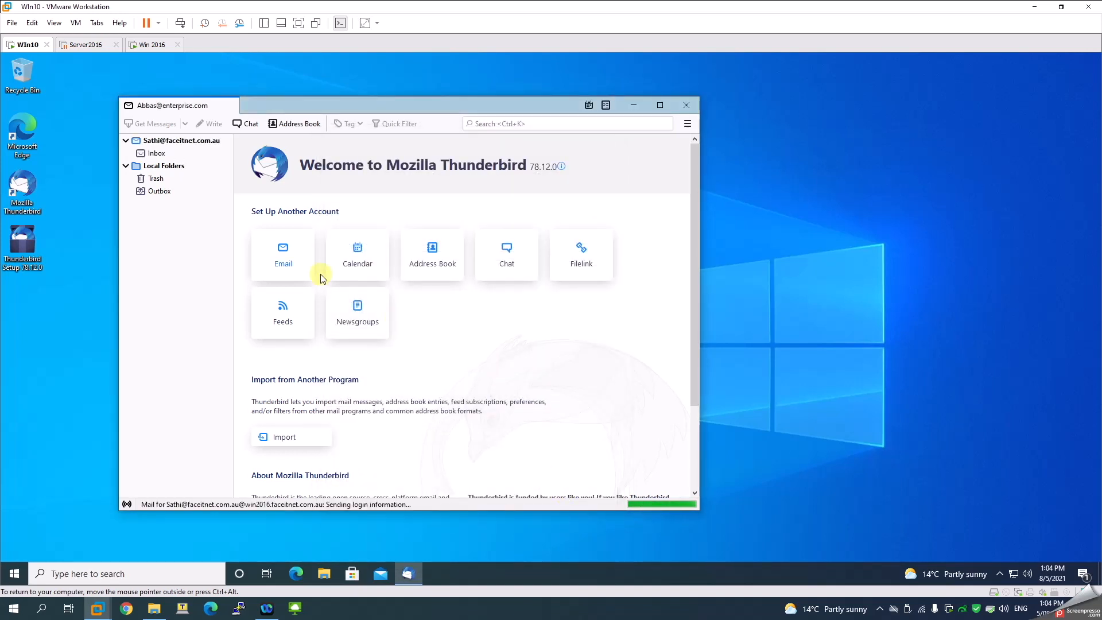
{"action": "left_click", "coordinate": [153, 153]}
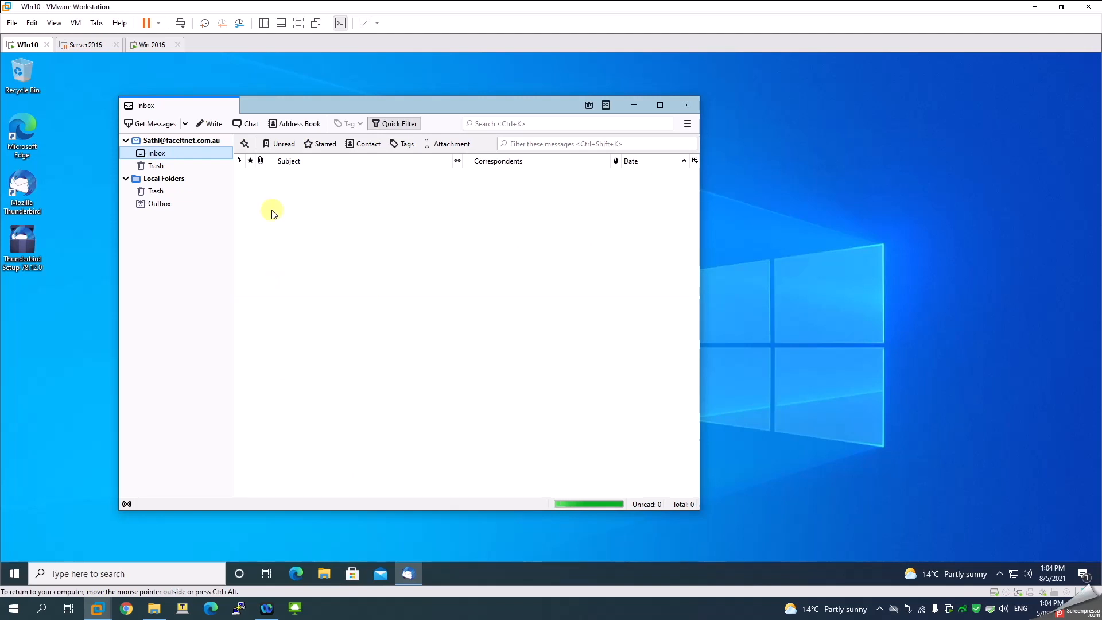
Choose to add another mail account from Account Settings
{"action": "left_click", "coordinate": [688, 124]}
{"action": "left_click", "coordinate": [602, 274]}
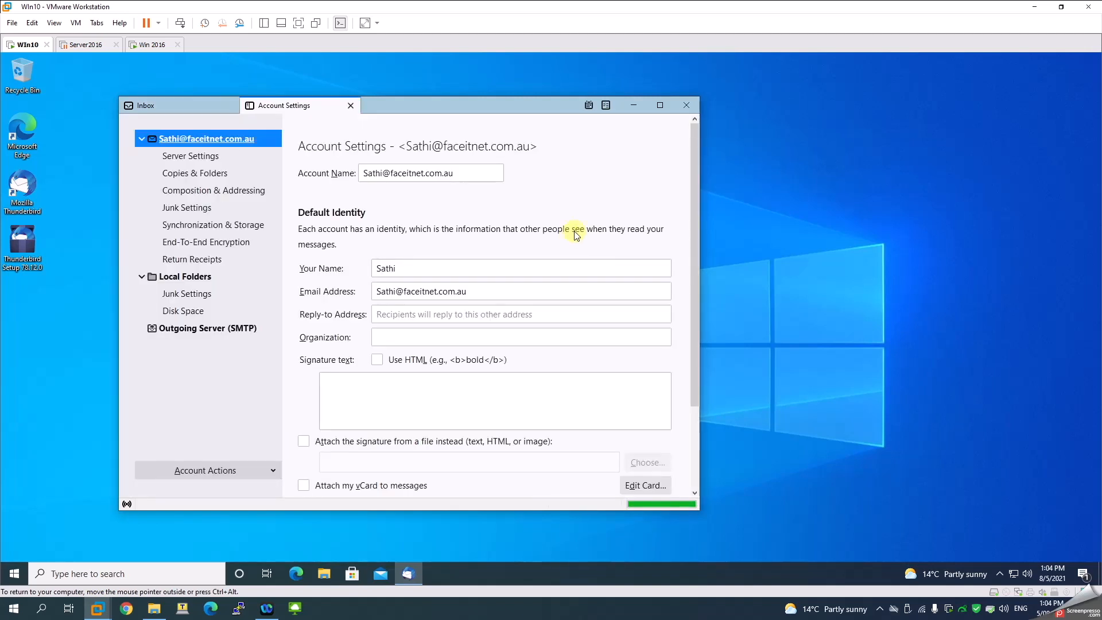
{"action": "left_click", "coordinate": [239, 466]}
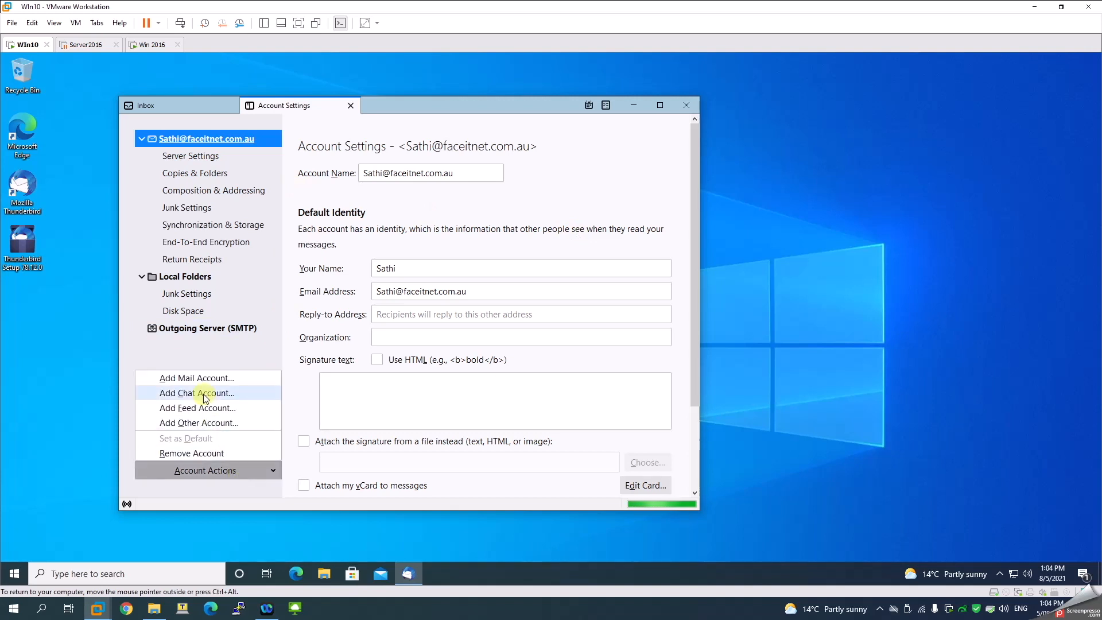
{"action": "left_click", "coordinate": [201, 380]}
{"action": "type", "text": "A"}
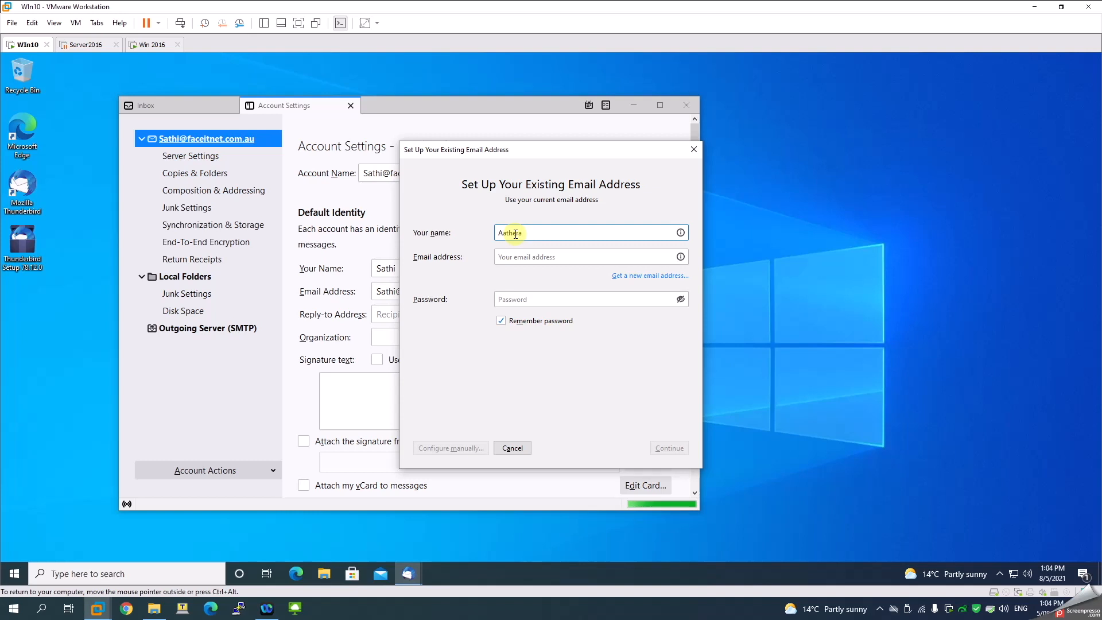
{"action": "type", "text": "atheraaa"}
{"action": "key", "text": "BackSpace"}
{"action": "key", "text": "Tab"}
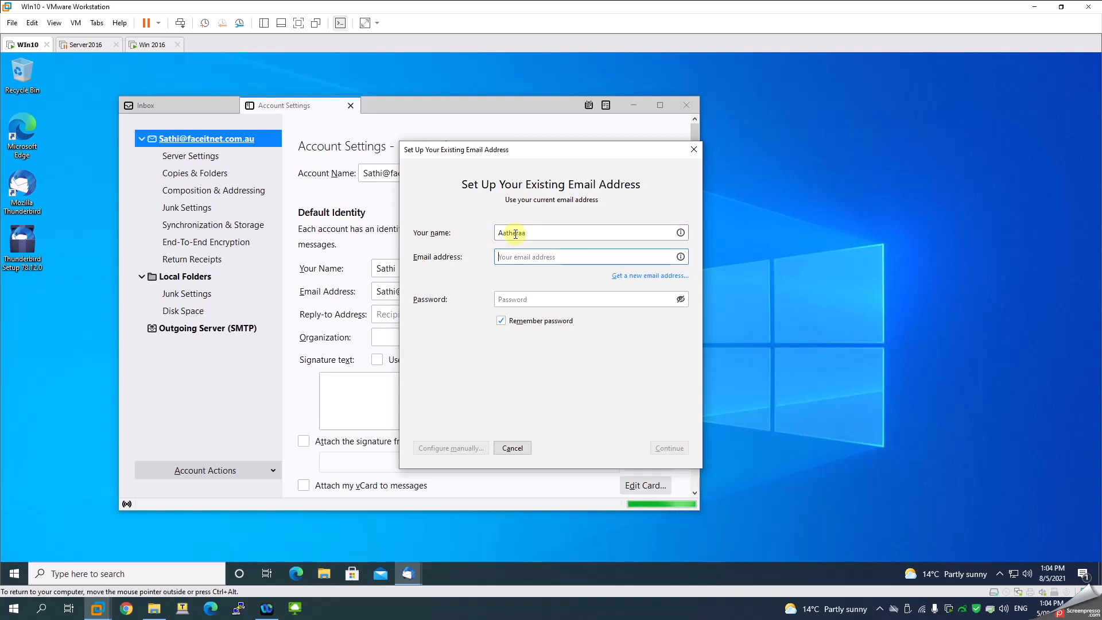
{"action": "double_click", "coordinate": [515, 234]}
{"action": "key", "text": "ctrl+c"}
{"action": "left_click", "coordinate": [519, 255]}
{"action": "key", "text": "ctrl+v"}
{"action": "type", "text": "@faceit"}
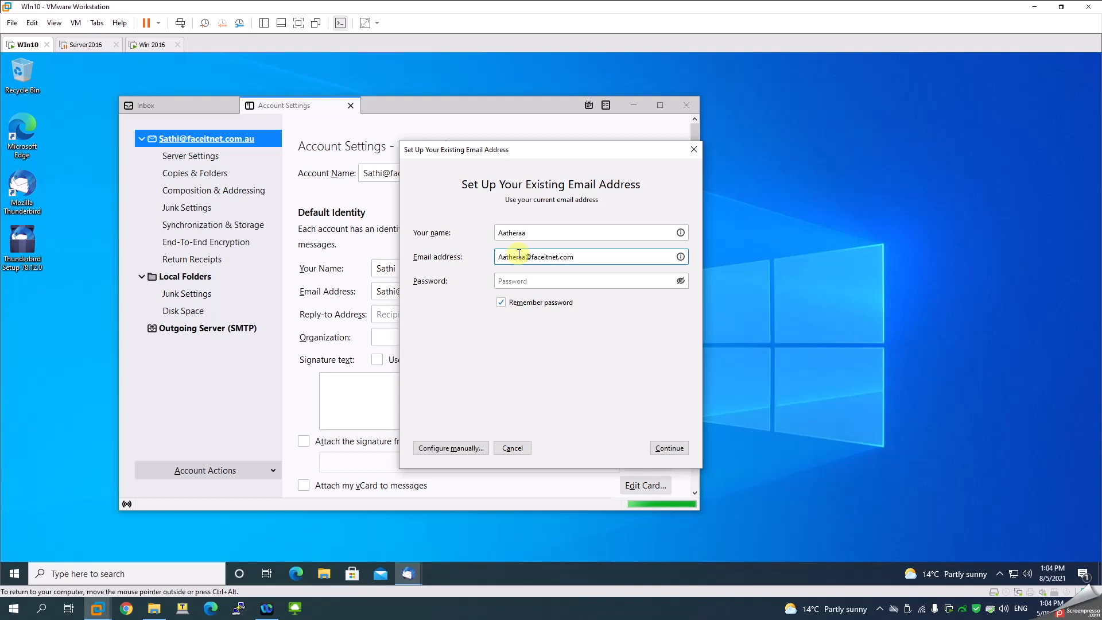
{"action": "key", "text": "Tab"}
{"action": "type", "text": "••"}
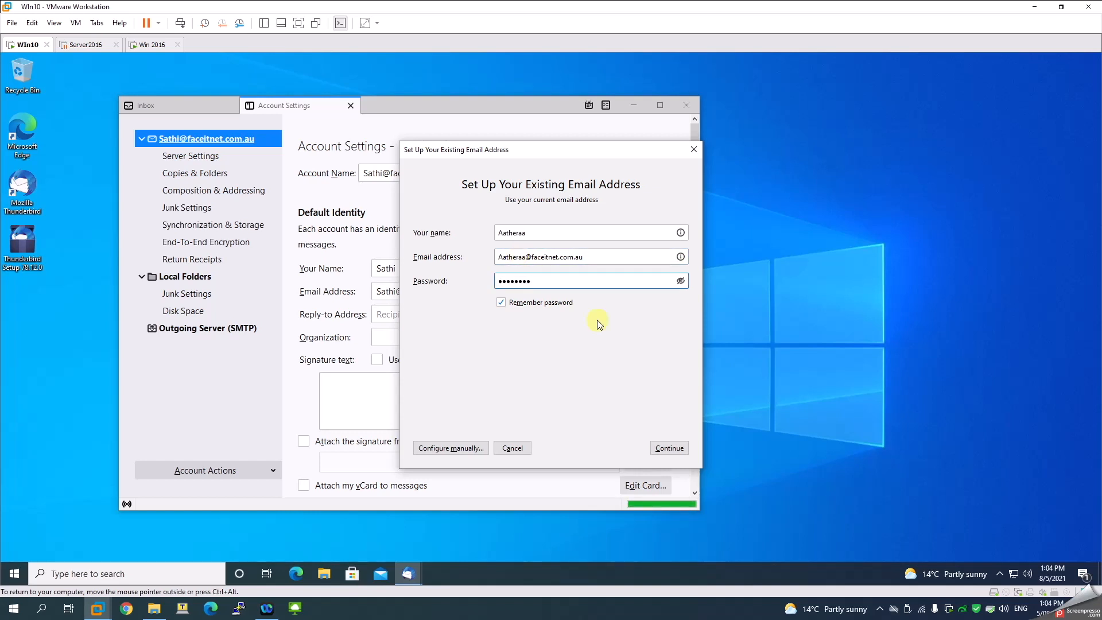
{"action": "left_click", "coordinate": [673, 447]}
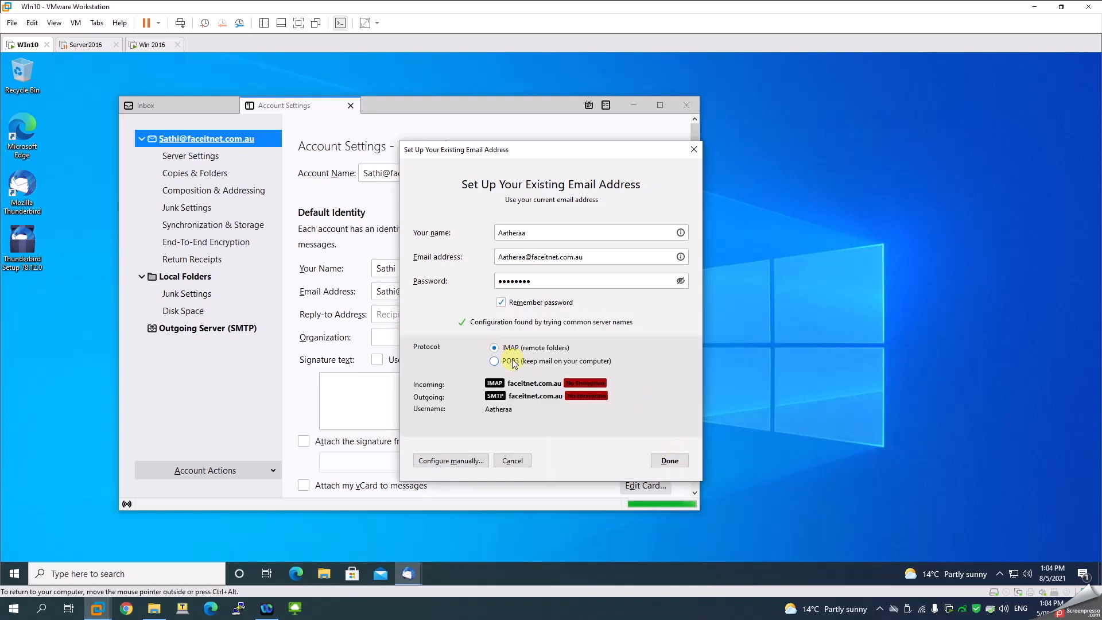
Accept the found configuration and the unencrypted warning, finish, and close Account Settings
{"action": "left_click", "coordinate": [665, 469]}
{"action": "left_click", "coordinate": [466, 442]}
{"action": "left_click", "coordinate": [666, 460]}
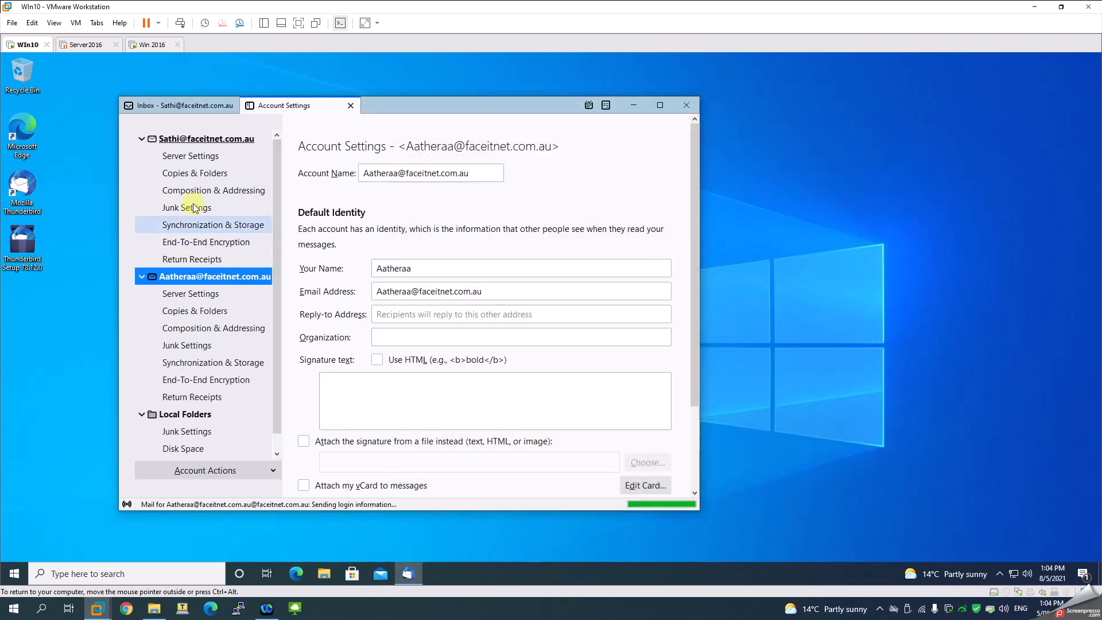
{"action": "left_click", "coordinate": [182, 109]}
{"action": "left_click", "coordinate": [351, 105]}
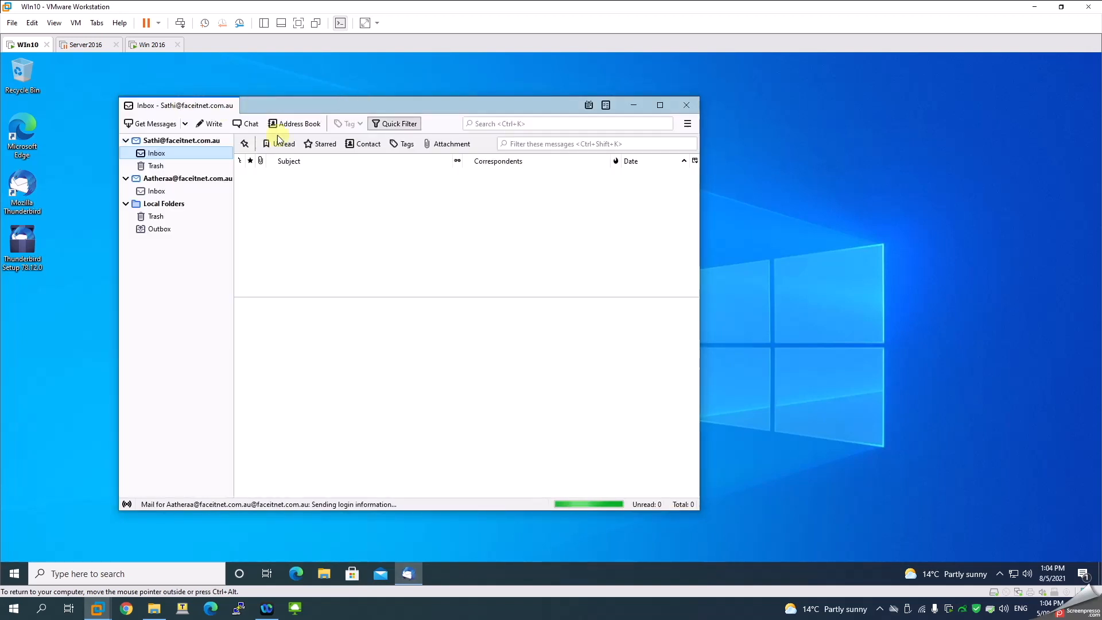
From the first account, send 'Test eMail' with body 'My First Email' to the second account's address
{"action": "left_click", "coordinate": [161, 194]}
{"action": "left_click", "coordinate": [153, 152]}
{"action": "left_click", "coordinate": [156, 192]}
{"action": "left_click", "coordinate": [175, 152]}
{"action": "left_click", "coordinate": [211, 123]}
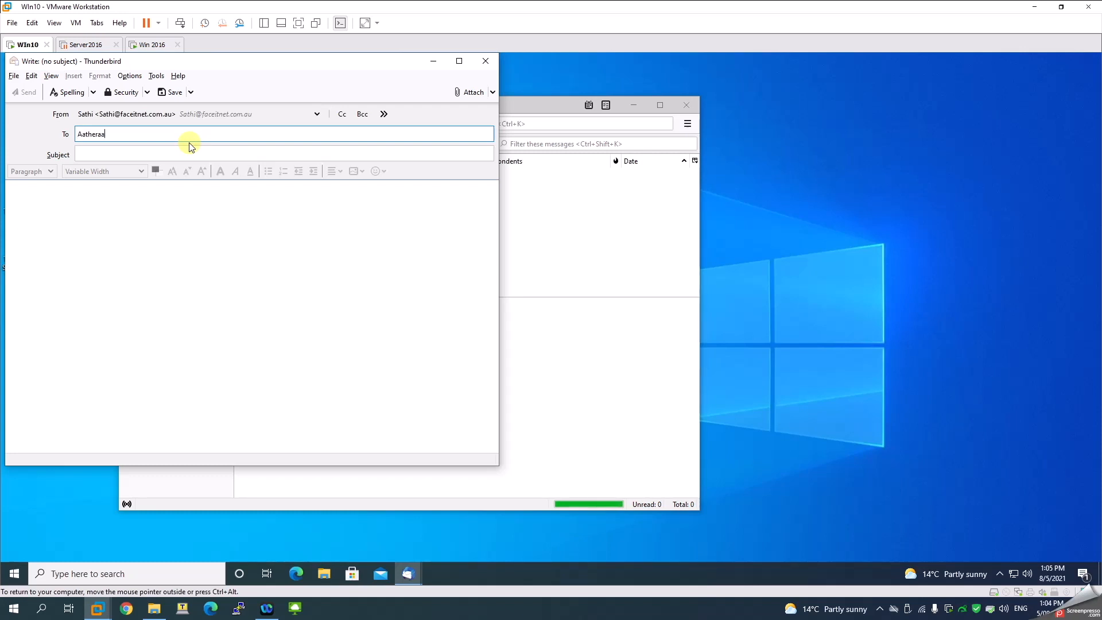
{"action": "key", "text": "Return"}
{"action": "key", "text": "Tab"}
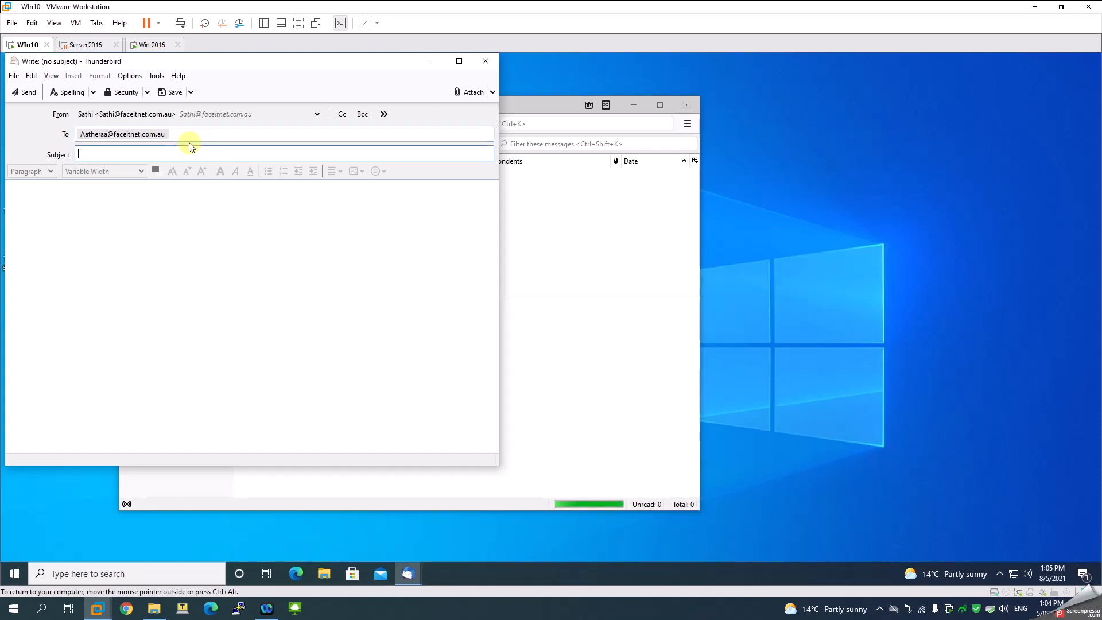
{"action": "type", "text": "Test"}
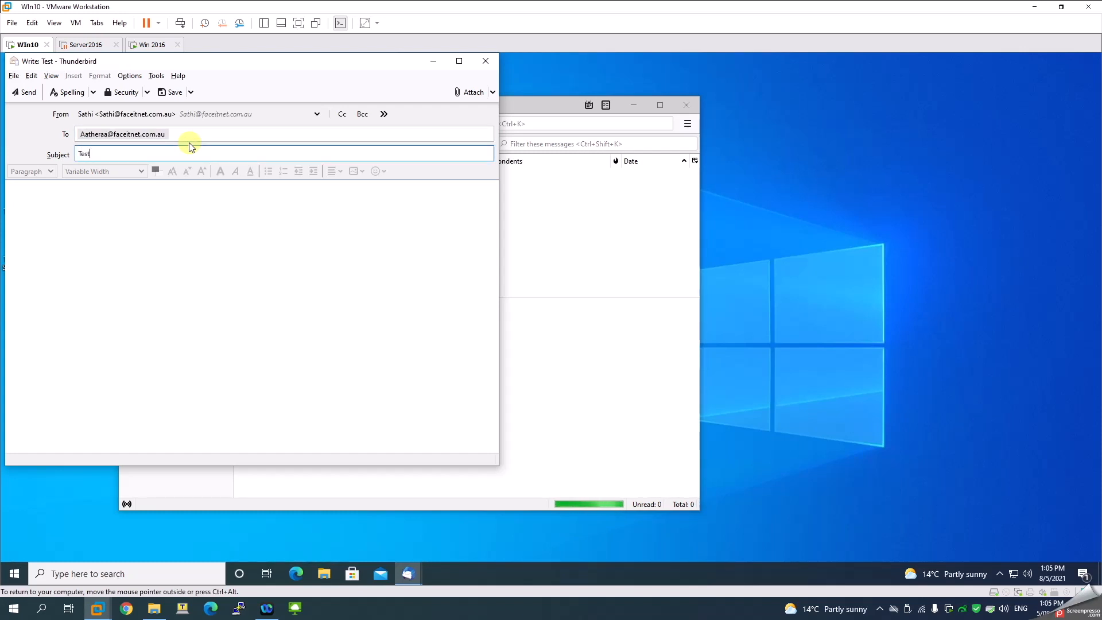
{"action": "type", "text": " eMail"}
{"action": "key", "text": "Tab"}
{"action": "type", "text": "My First Ema"}
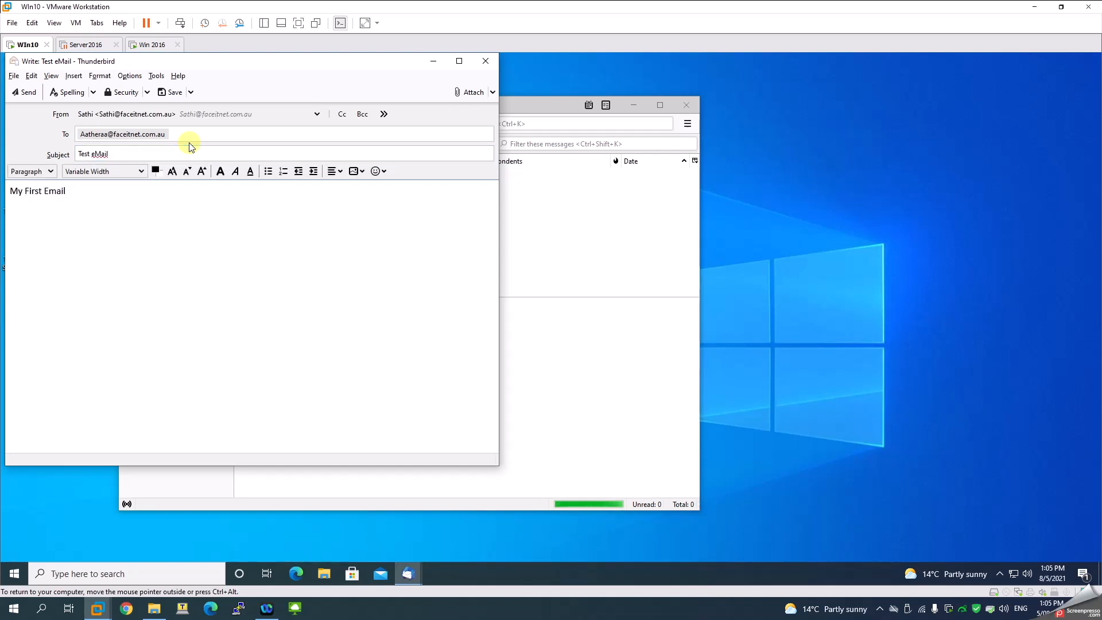
{"action": "left_click", "coordinate": [25, 92]}
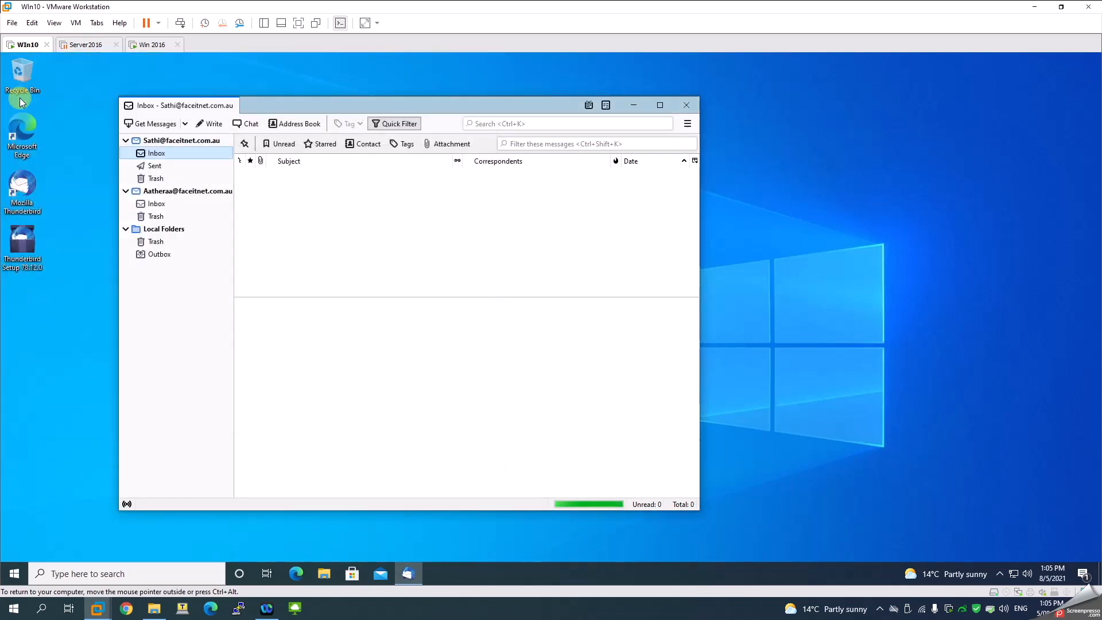
Reply to Test eMail from the second account's Inbox with a short reply
{"action": "left_click", "coordinate": [156, 205]}
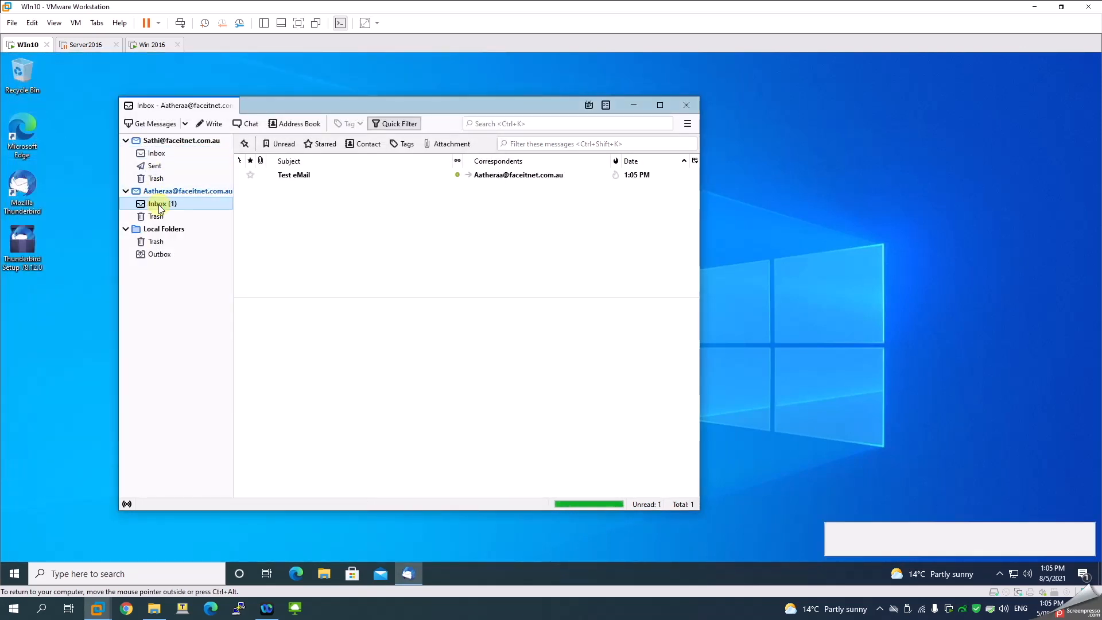
{"action": "left_click", "coordinate": [276, 178]}
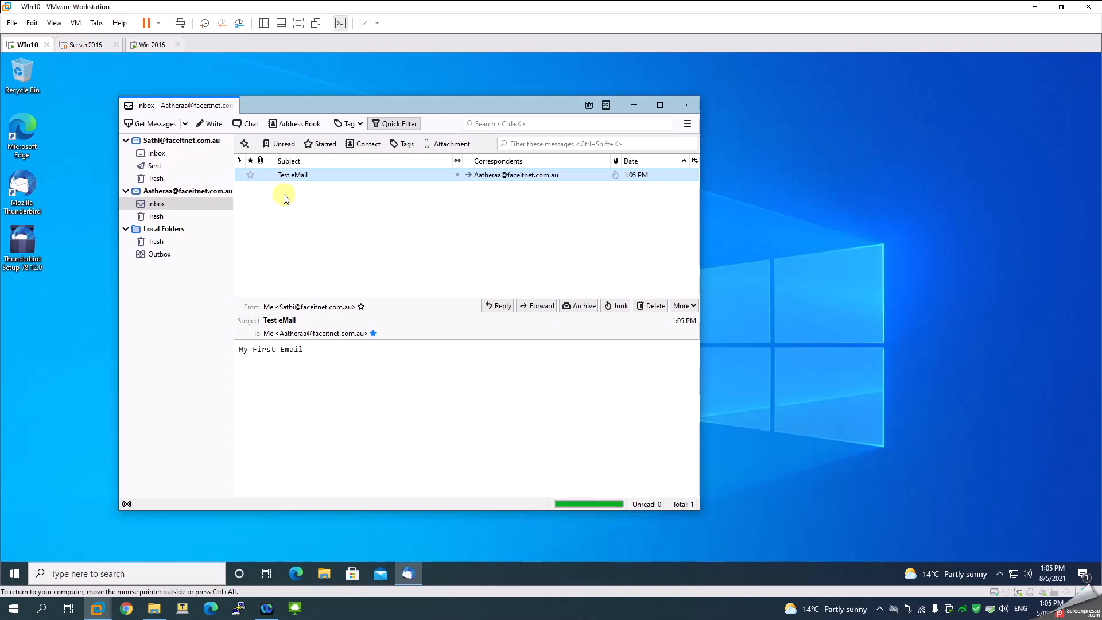
{"action": "left_click", "coordinate": [501, 306]}
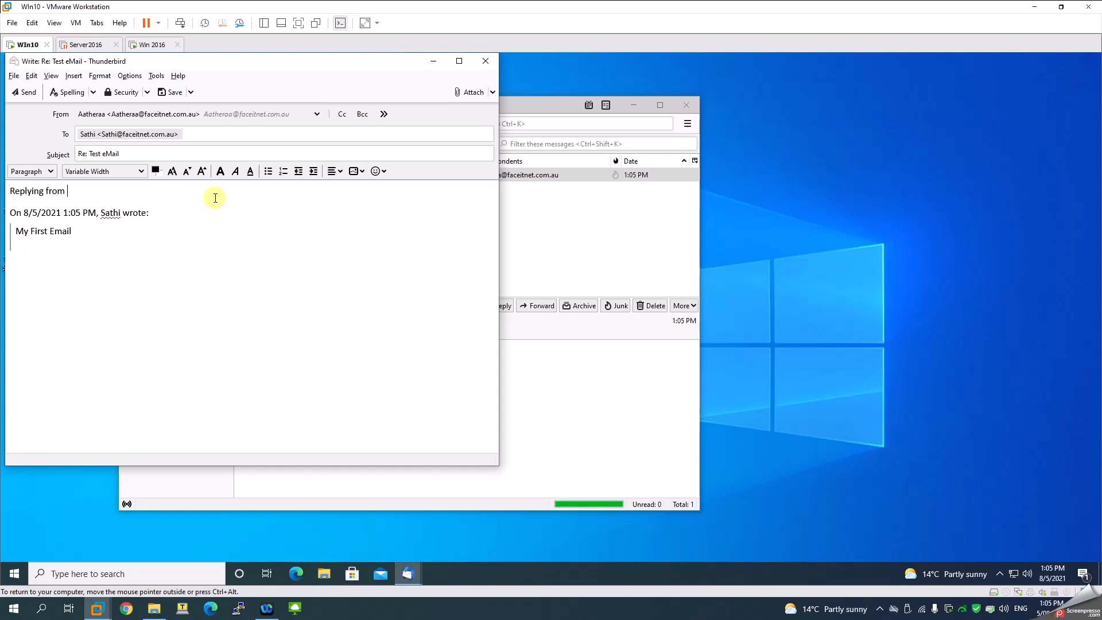
{"action": "type", "text": "Replying from Aatheraa"}
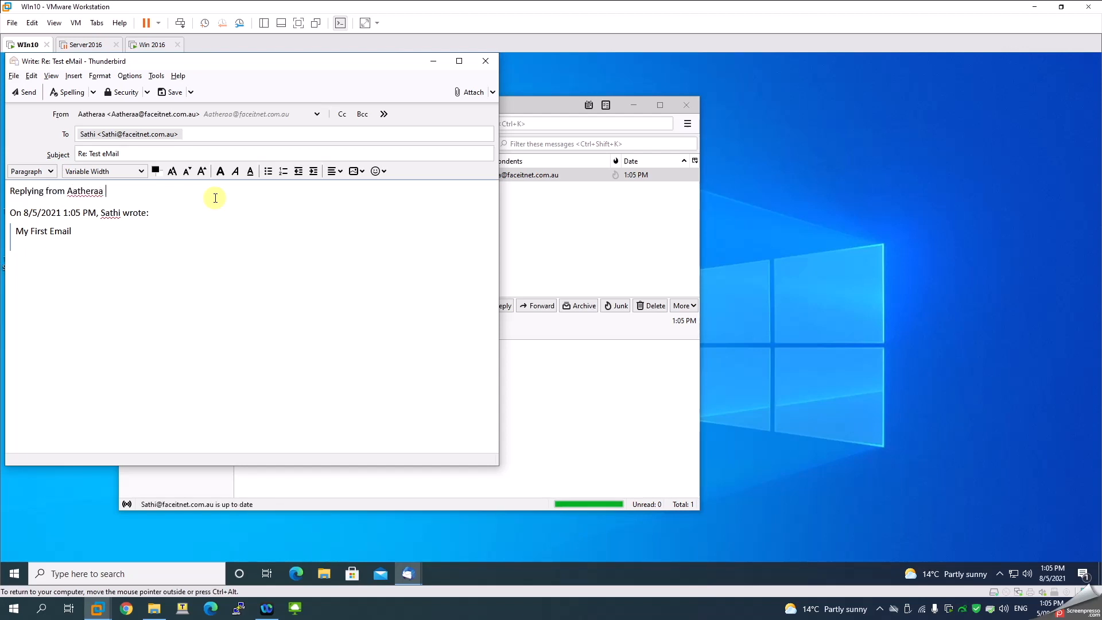
{"action": "left_click", "coordinate": [24, 92]}
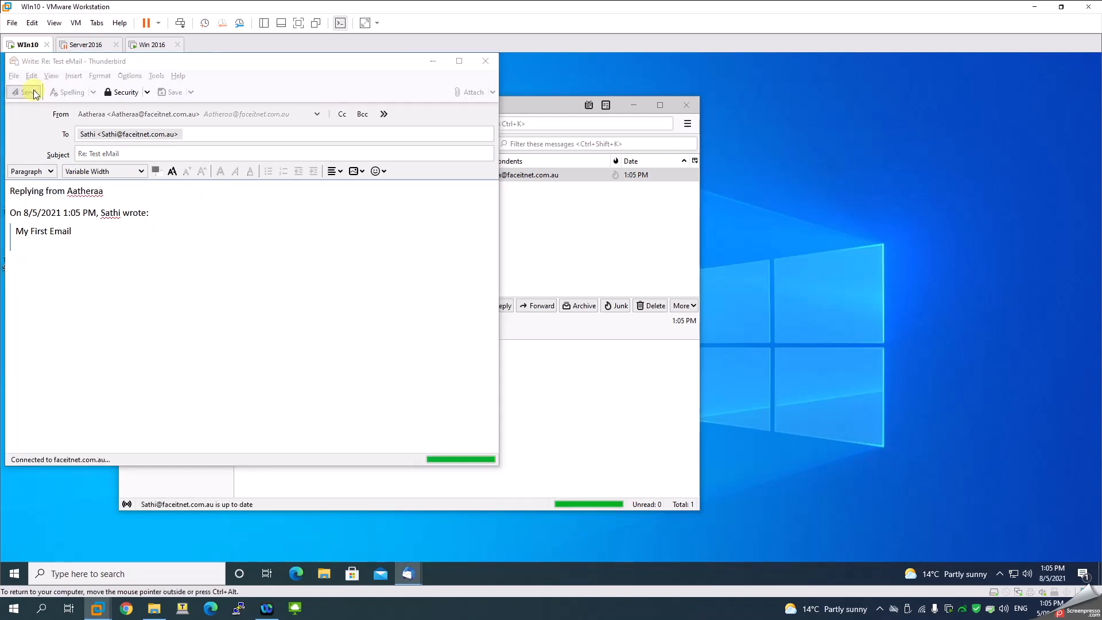
Read the Re: Test eMail reply in the first Inbox and start a message to a Gmail address
{"action": "left_click", "coordinate": [152, 153]}
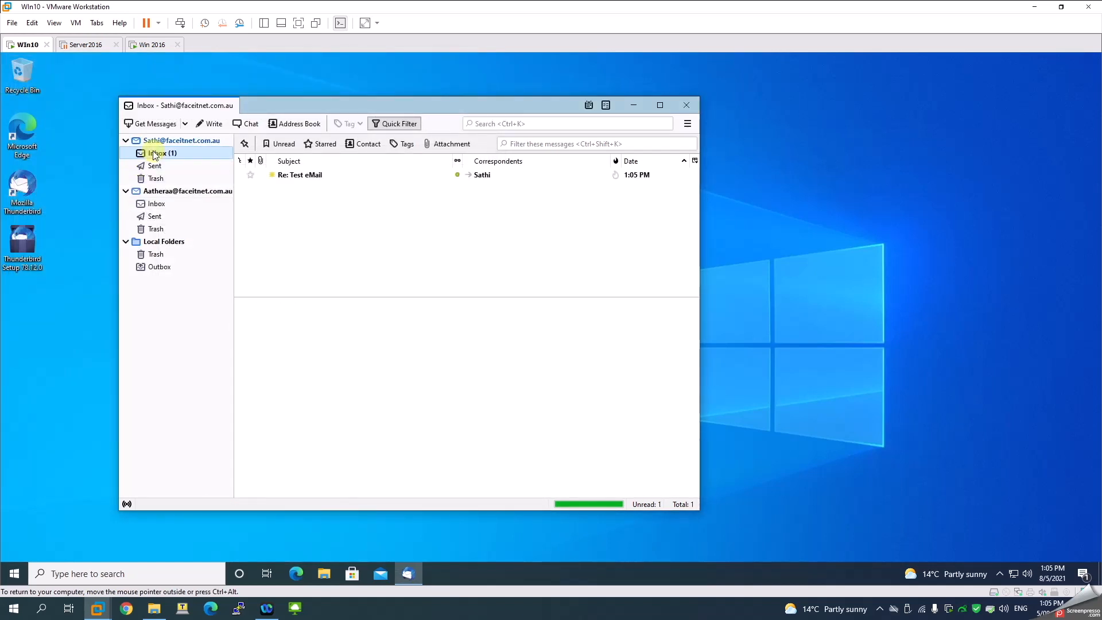
{"action": "left_click", "coordinate": [291, 176]}
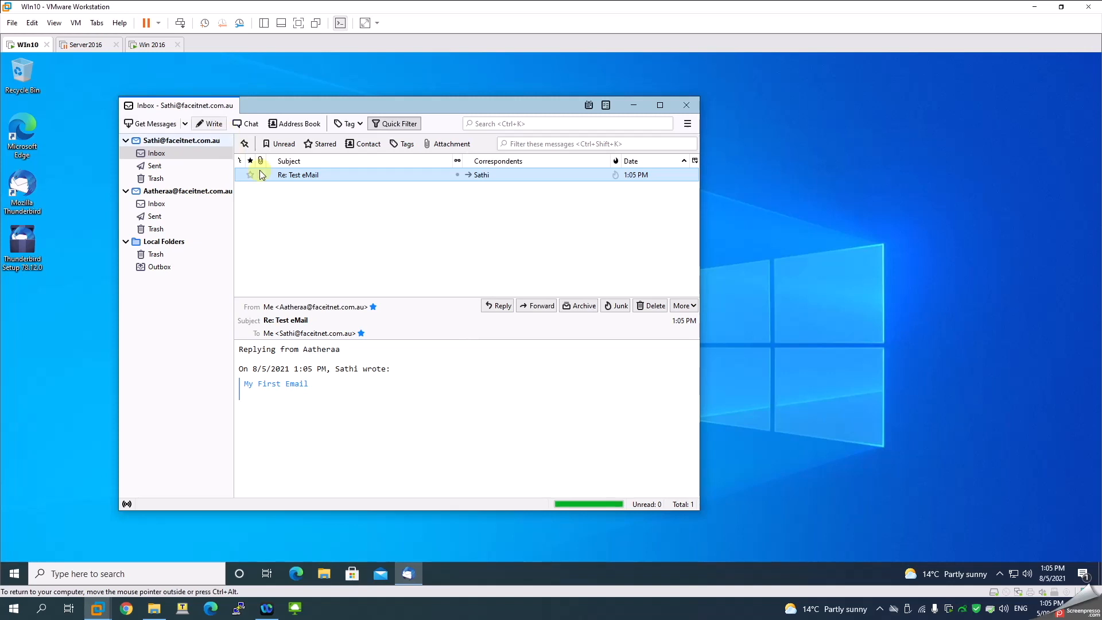
{"action": "left_click", "coordinate": [210, 124]}
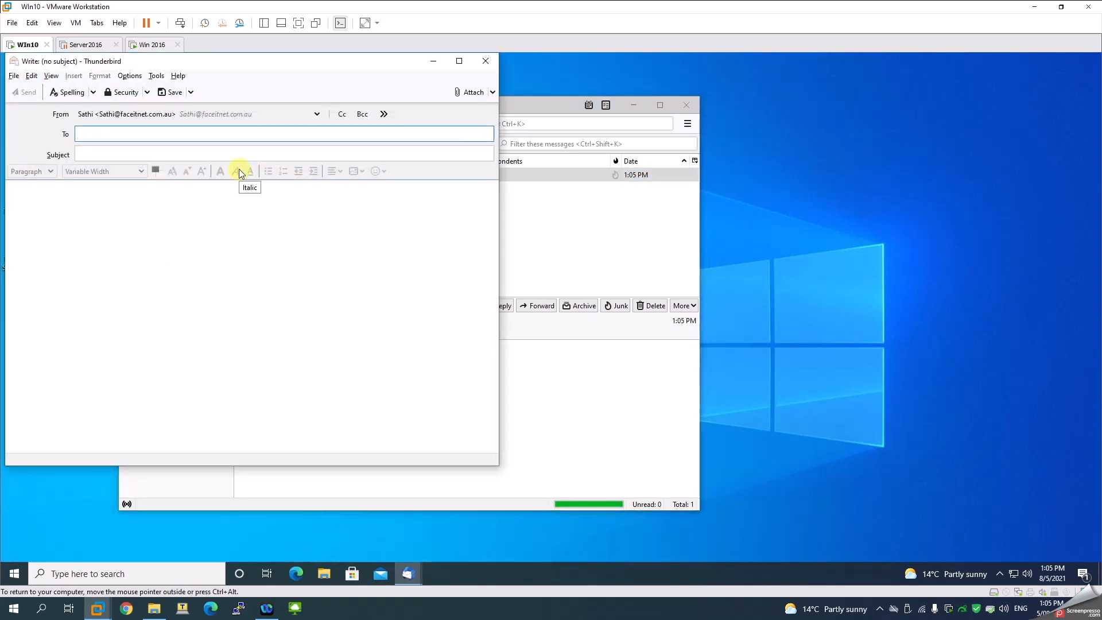
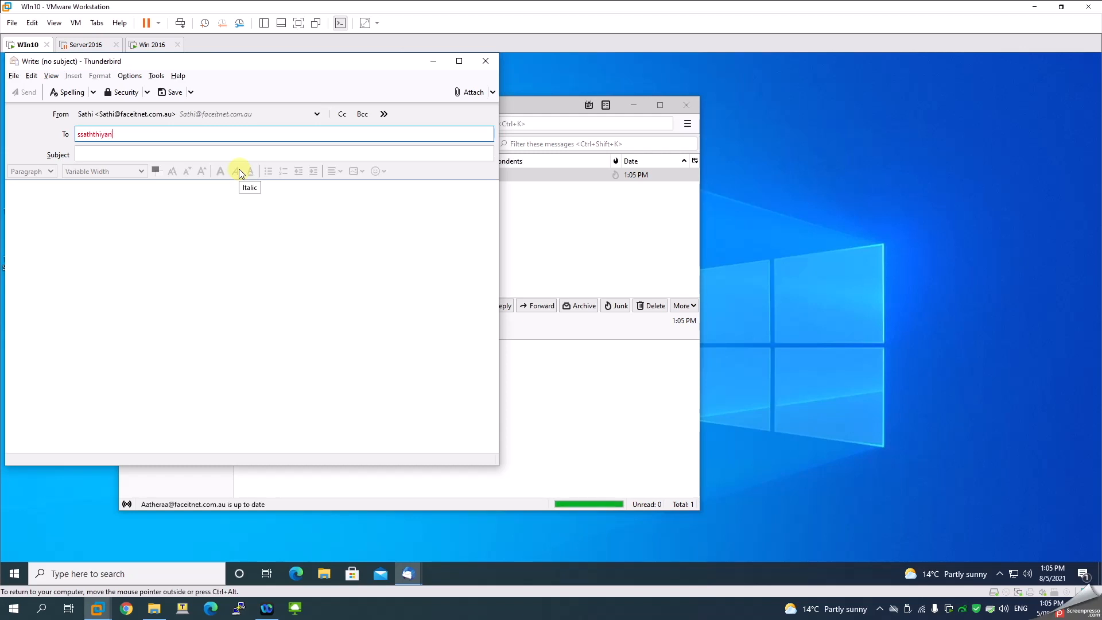
Send the Gmail message with subject 'First External Email' and body 'Testing my emails'
{"action": "key", "text": "Tab"}
{"action": "type", "text": "F"}
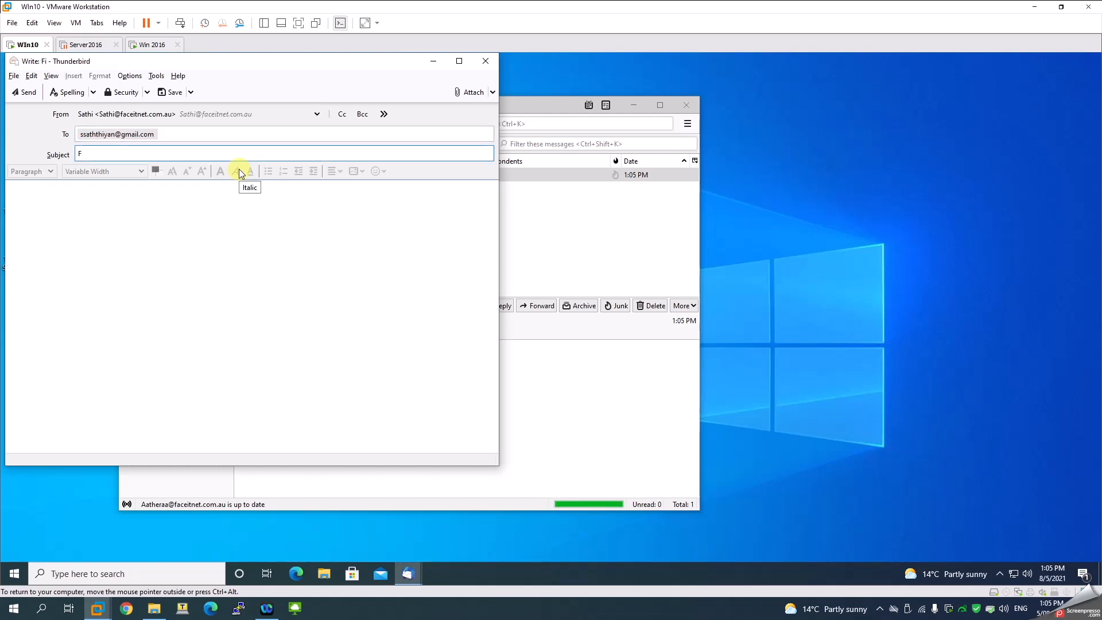
{"action": "type", "text": "irst External Email"}
{"action": "key", "text": "Tab"}
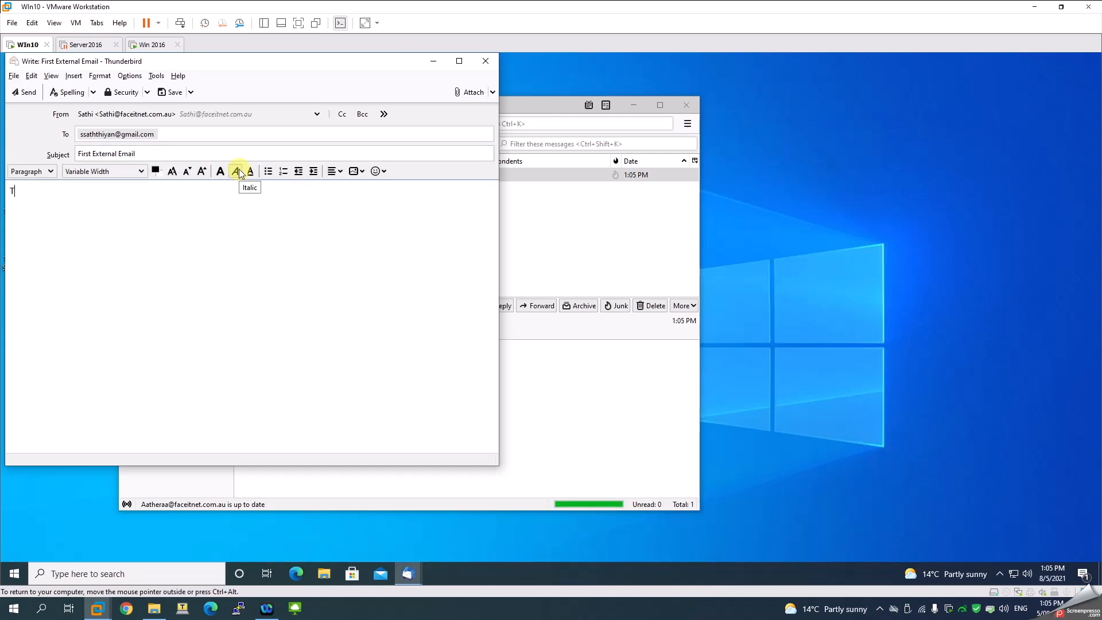
{"action": "type", "text": "Testing my emails"}
{"action": "left_click", "coordinate": [24, 91]}
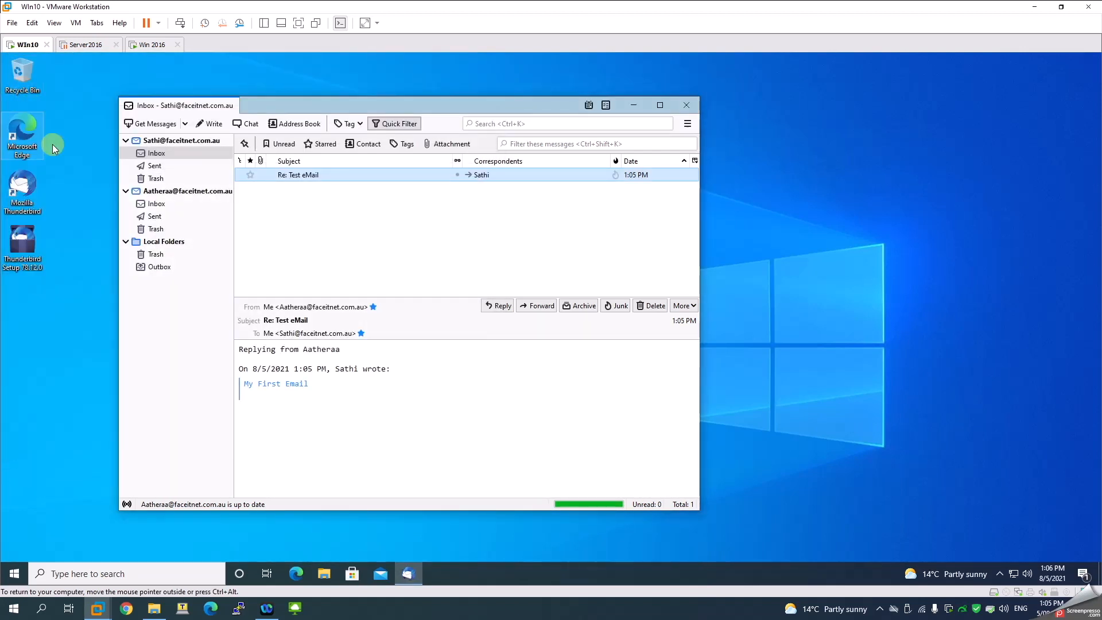
Open Gmail in the host's web browser
{"action": "left_click", "coordinate": [127, 608]}
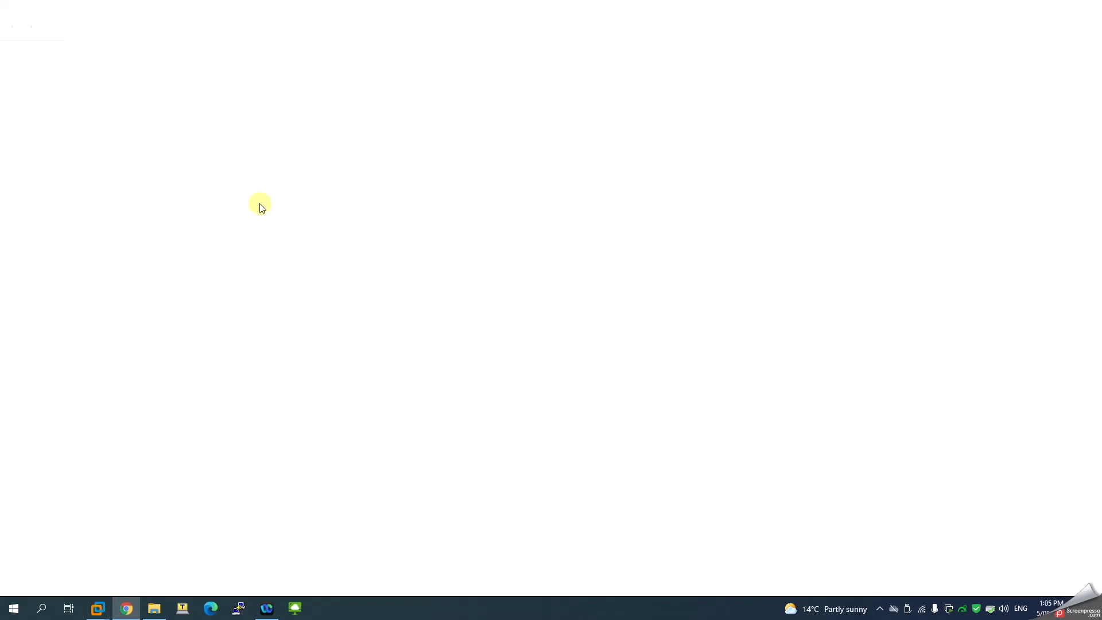
{"action": "type", "text": "gmail"}
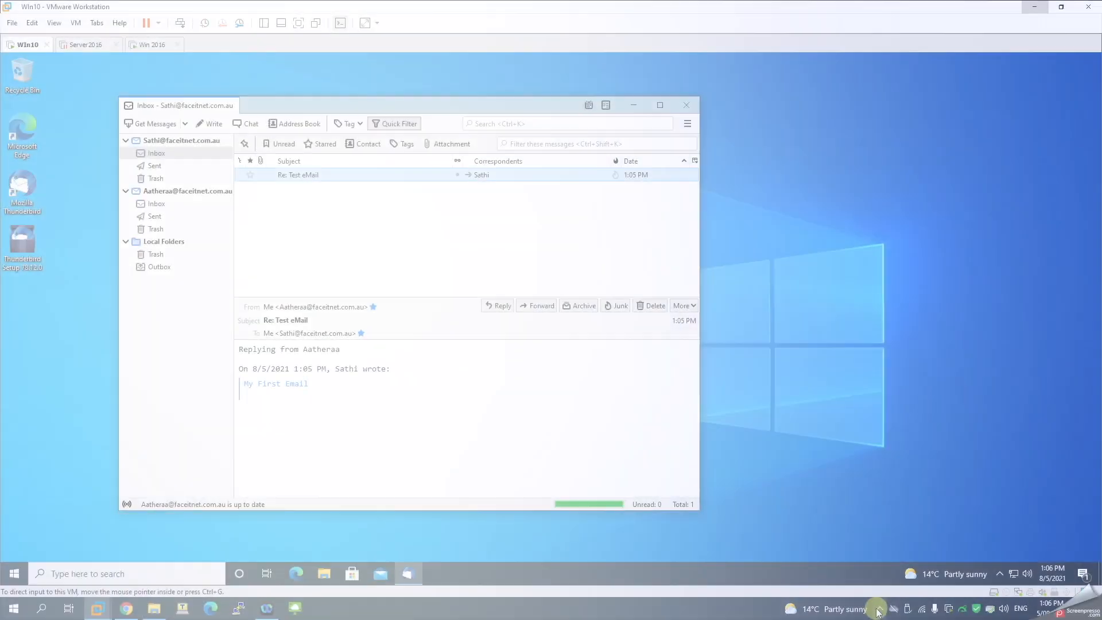
{"action": "left_click", "coordinate": [878, 610]}
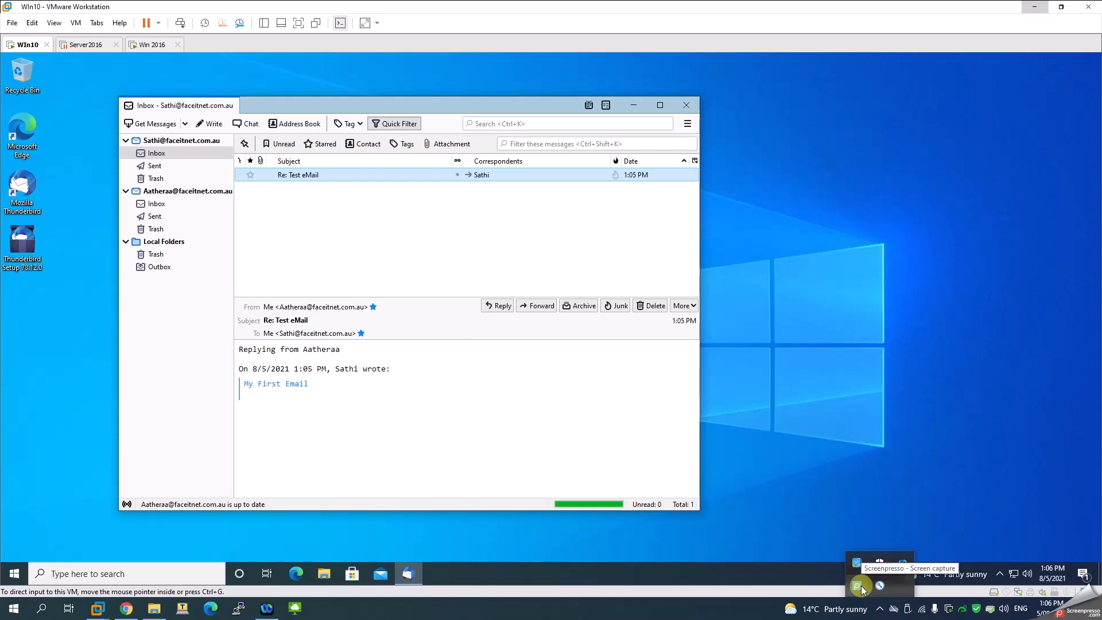
{"action": "left_click", "coordinate": [859, 587]}
{"action": "left_click", "coordinate": [810, 557]}
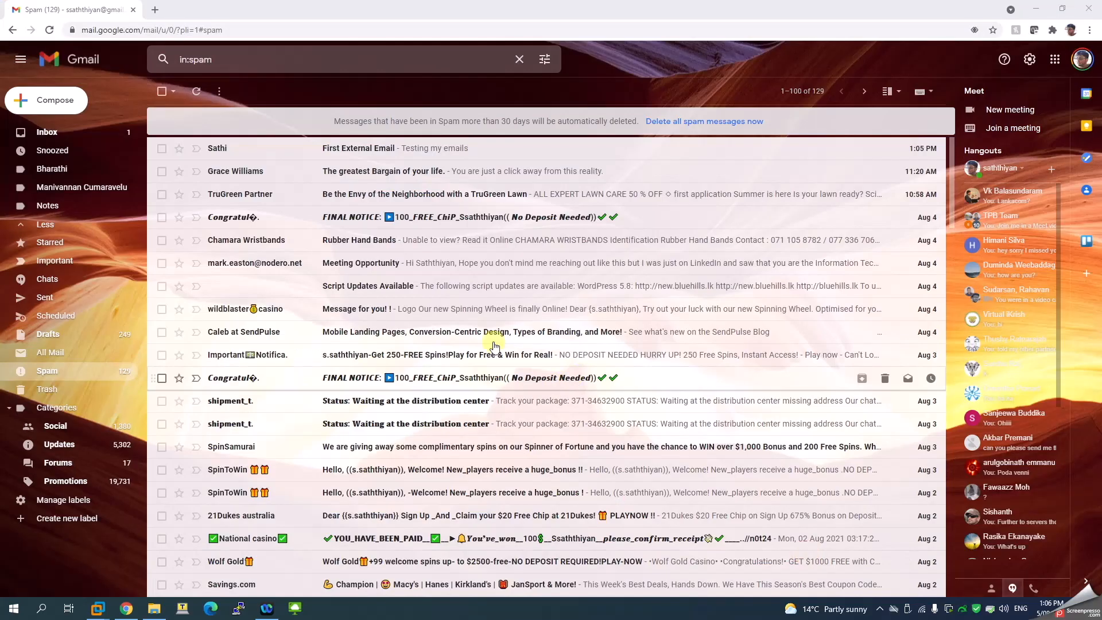
Open 'First External Email' from Spam, start a reply, and select the sender's faceitnet.com.au domain
{"action": "left_click", "coordinate": [321, 150]}
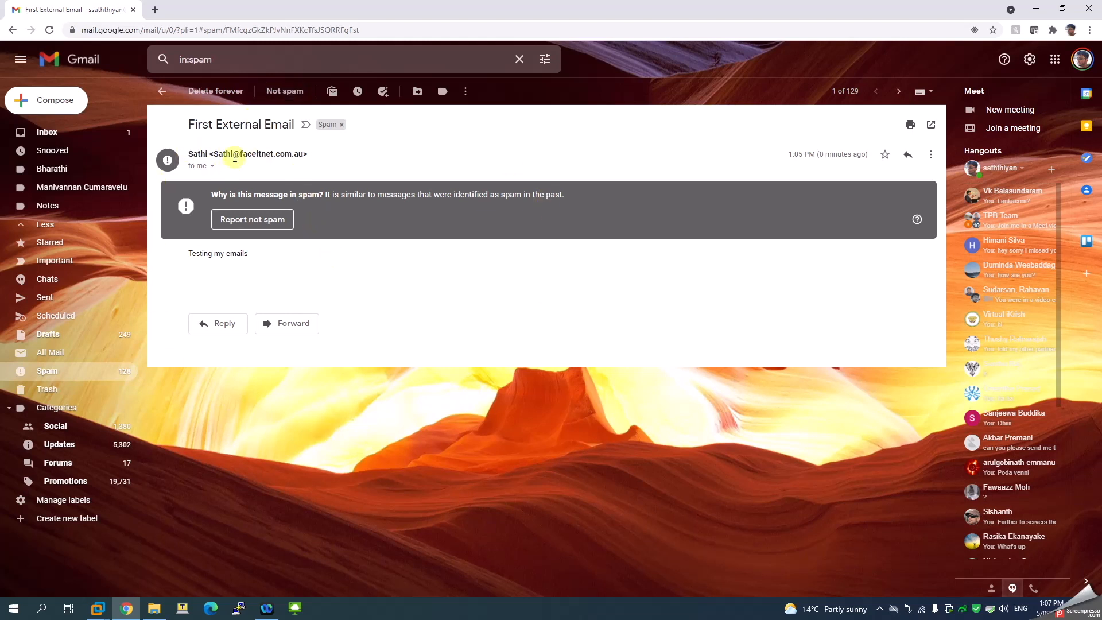
{"action": "left_click", "coordinate": [219, 324]}
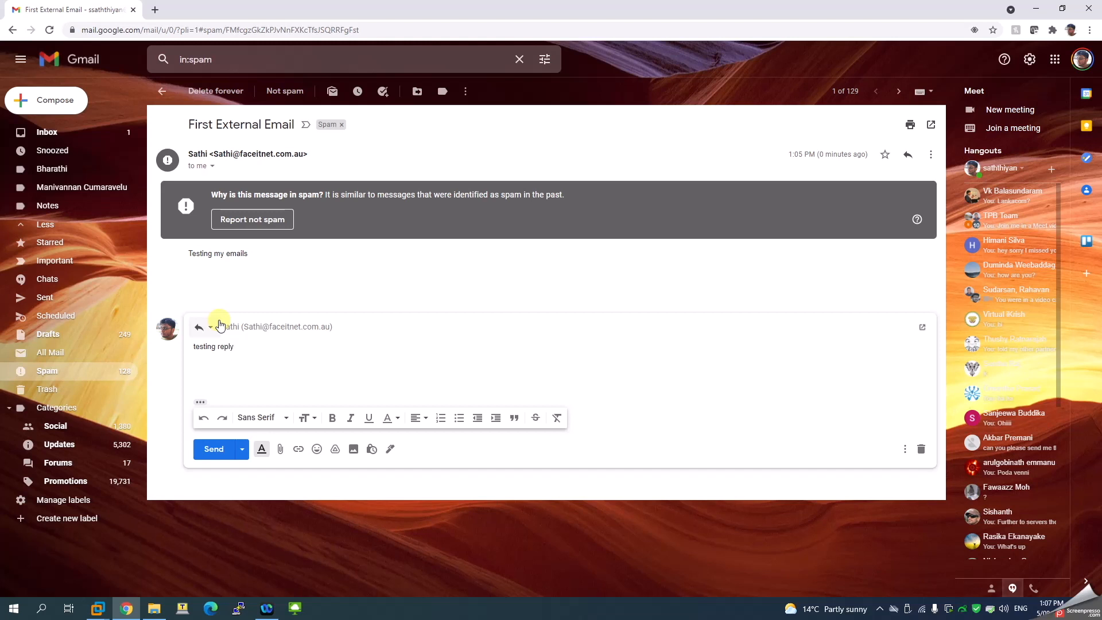
{"action": "left_click_drag", "start_coordinate": [237, 153], "coordinate": [282, 155]}
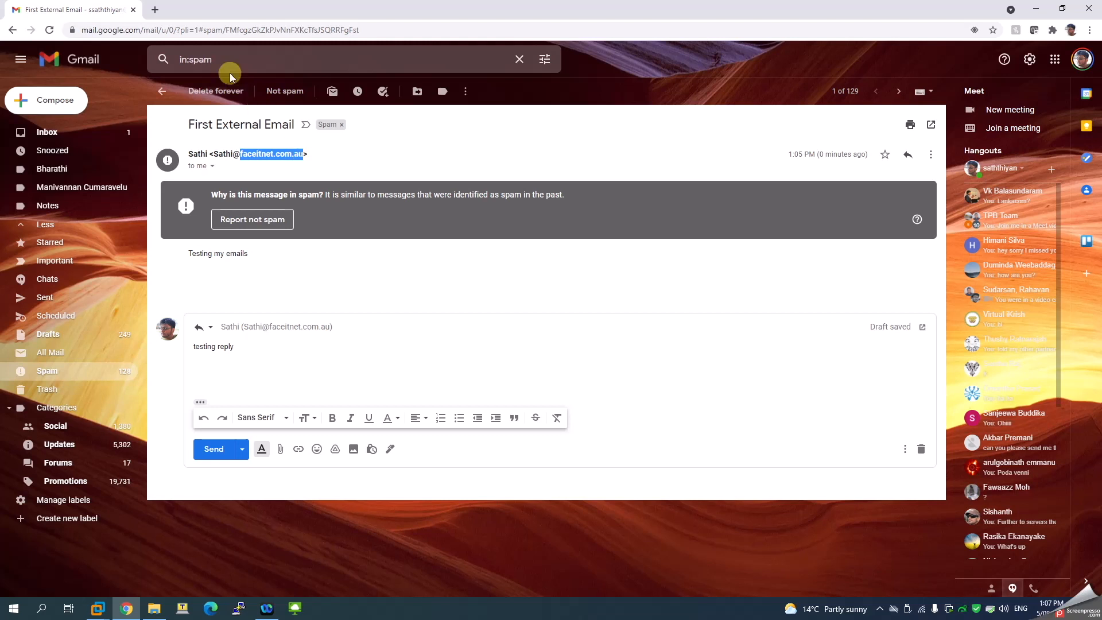
Find MxToolbox in a new tab and run an MX lookup on facaitnet.com.au
{"action": "left_click", "coordinate": [155, 9]}
{"action": "type", "text": "mxtool"}
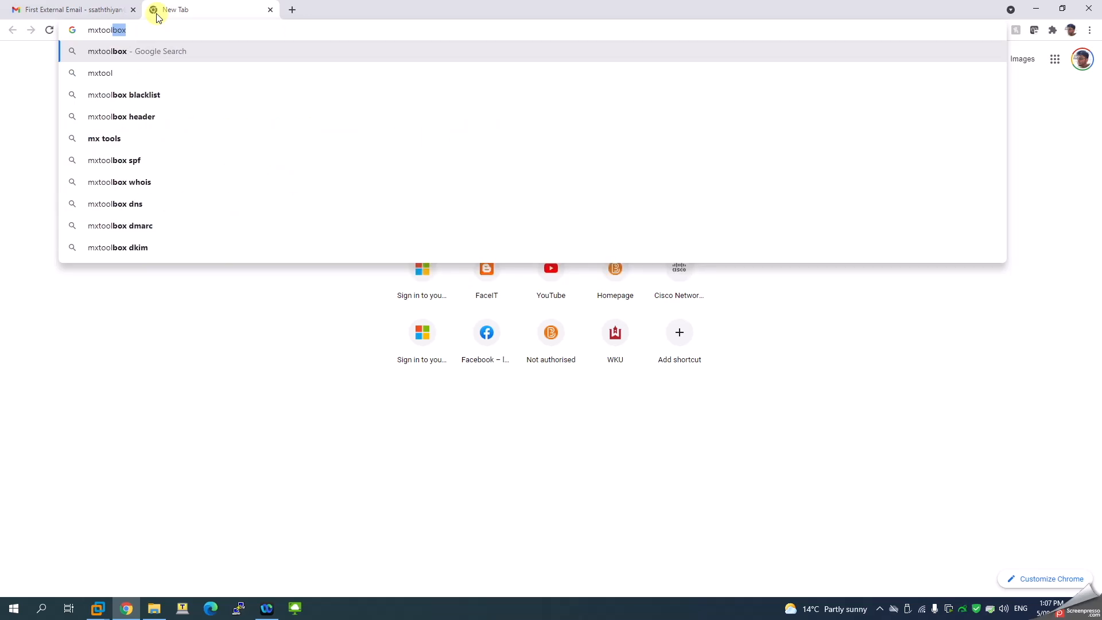
{"action": "key", "text": "Return"}
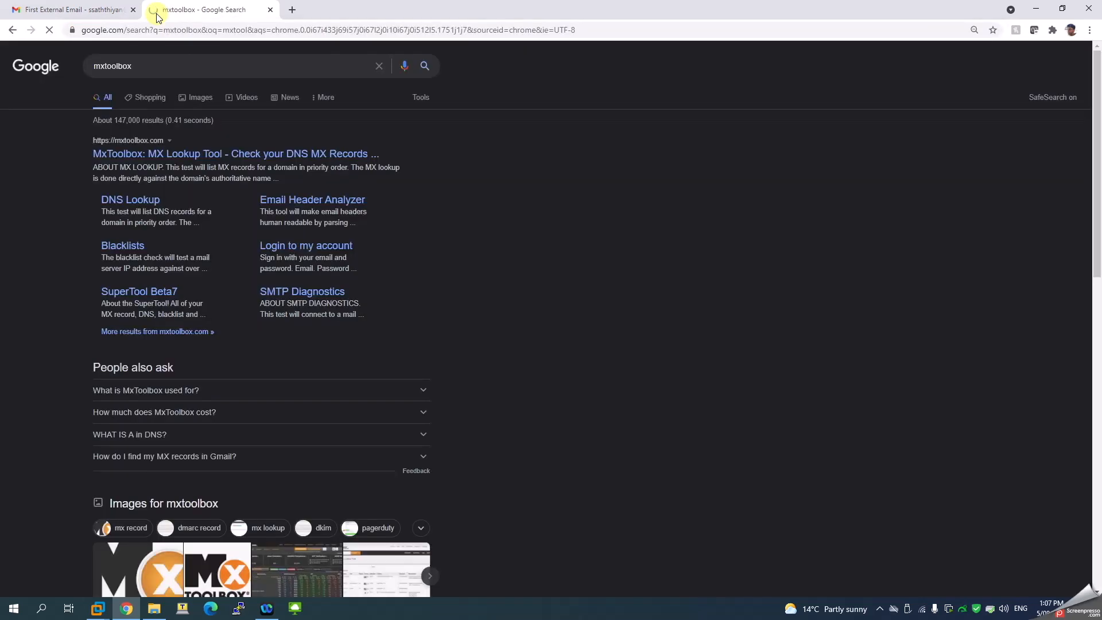
{"action": "left_click", "coordinate": [162, 161]}
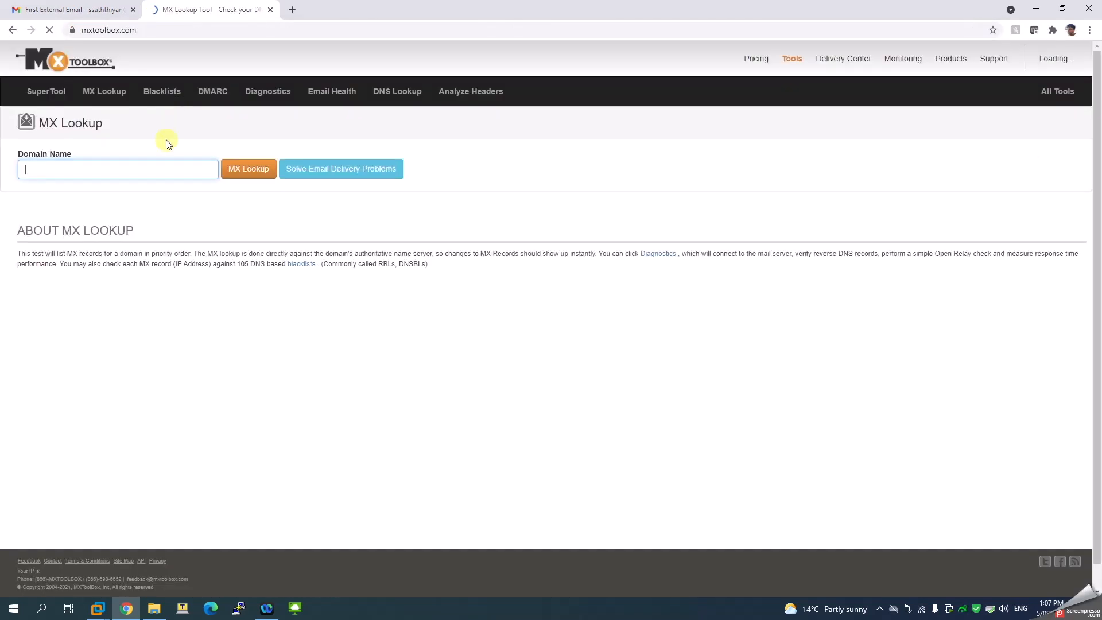
{"action": "left_click", "coordinate": [134, 167]}
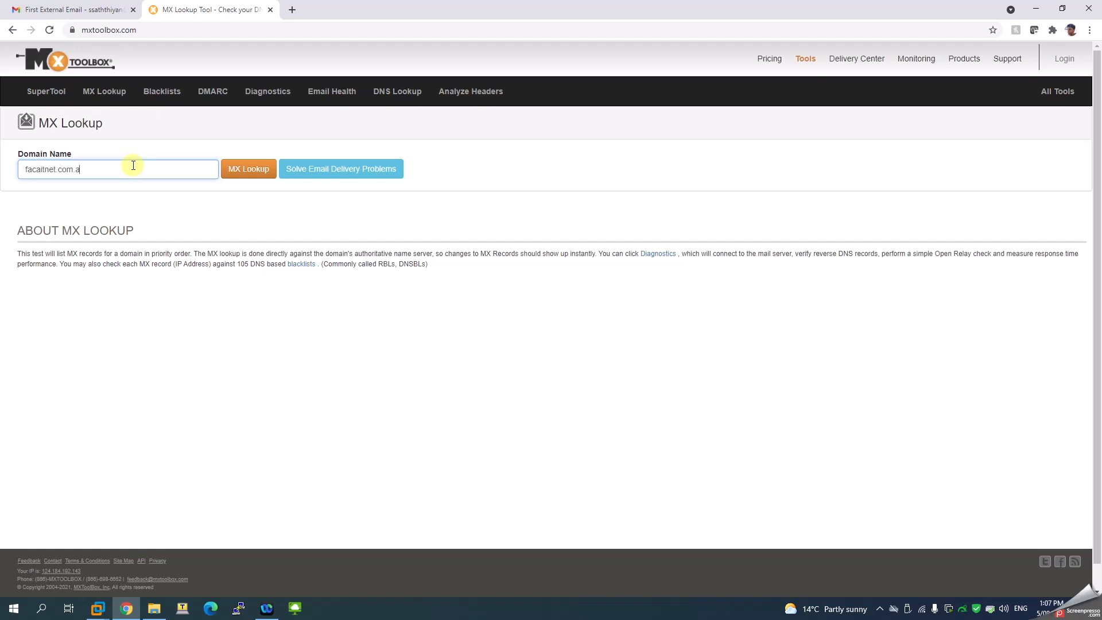
{"action": "type", "text": "facaitnet.com.au"}
{"action": "left_click", "coordinate": [264, 172]}
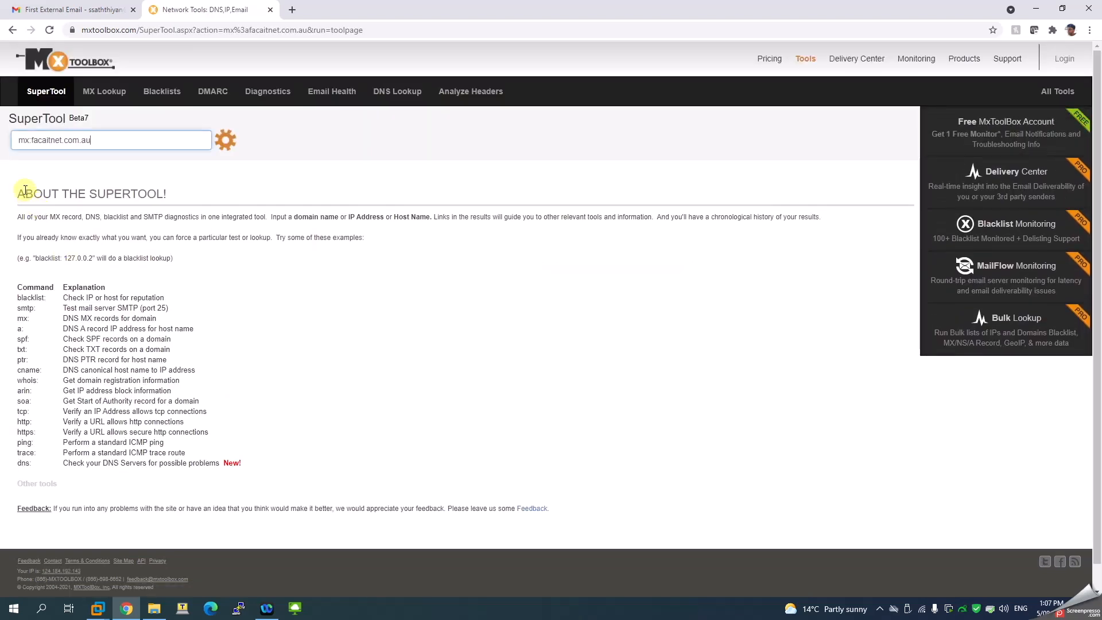
Highlight the failed DMARC and DNS result rows and the looked-up domain name
{"action": "left_click_drag", "start_coordinate": [166, 292], "coordinate": [467, 344]}
{"action": "left_click", "coordinate": [521, 310]}
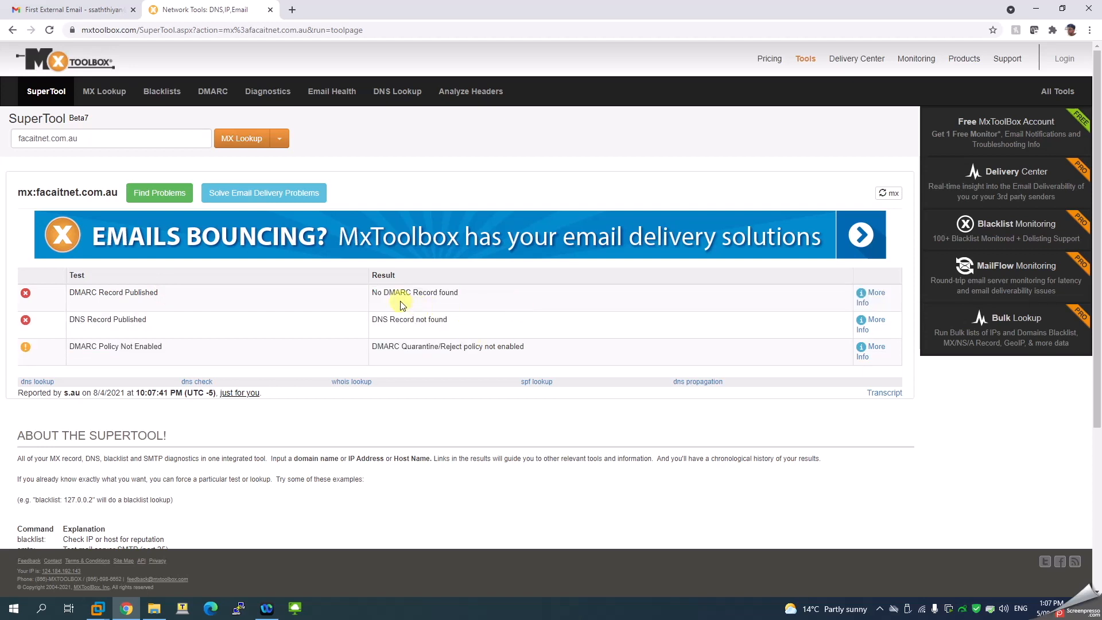
{"action": "double_click", "coordinate": [395, 292]}
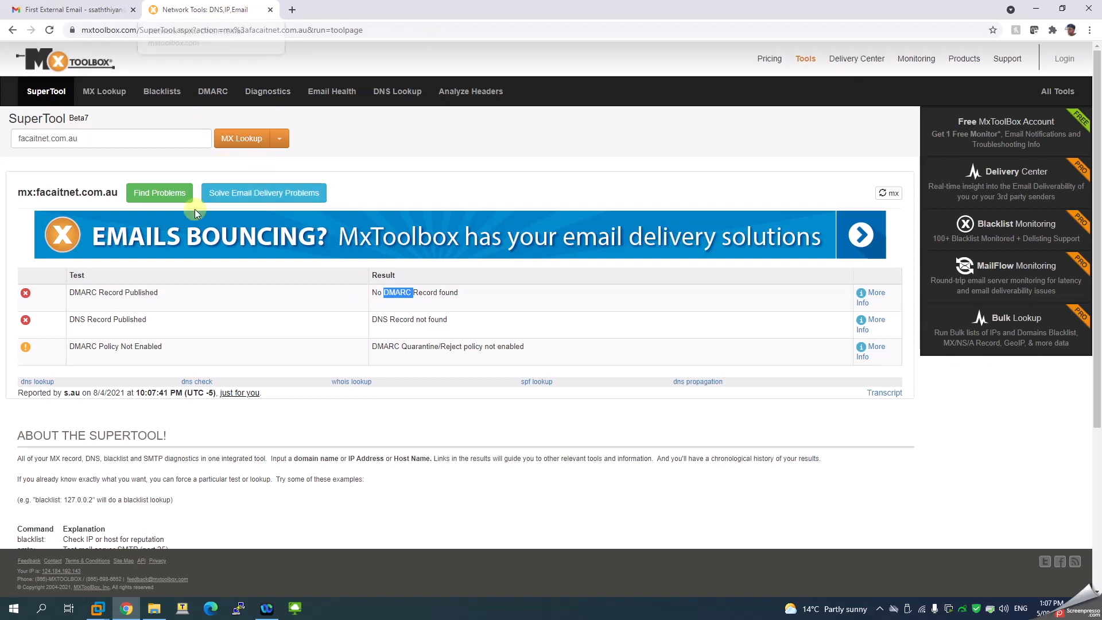
{"action": "left_click_drag", "start_coordinate": [36, 191], "coordinate": [116, 202]}
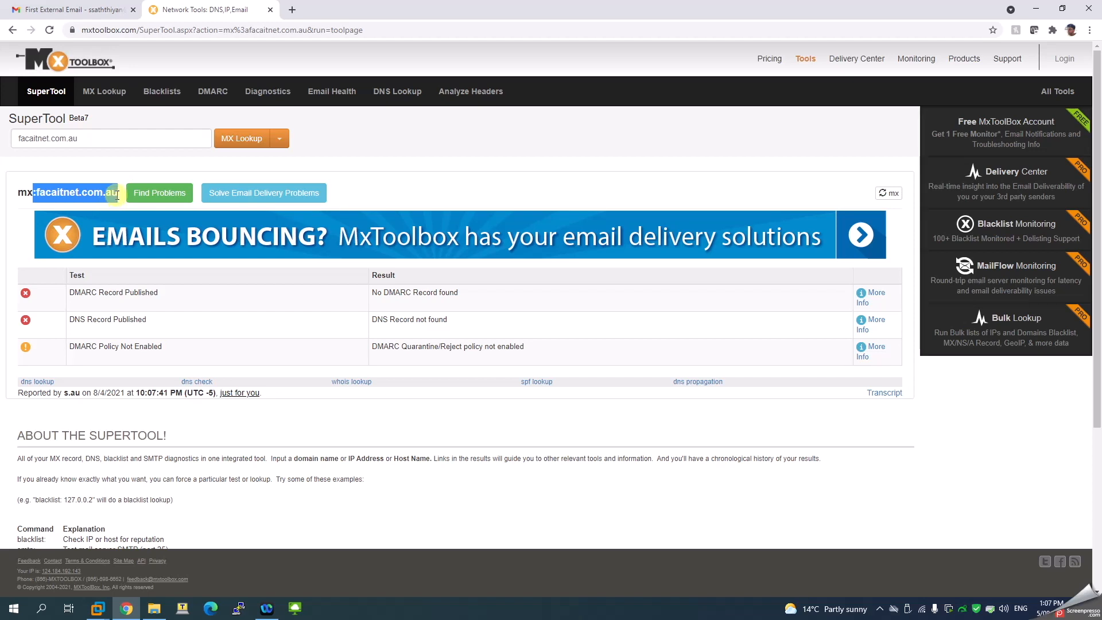
{"action": "left_click", "coordinate": [89, 8]}
Send the 'testing reply' in the spam thread and mark the conversation as not spam
{"action": "left_click", "coordinate": [233, 448]}
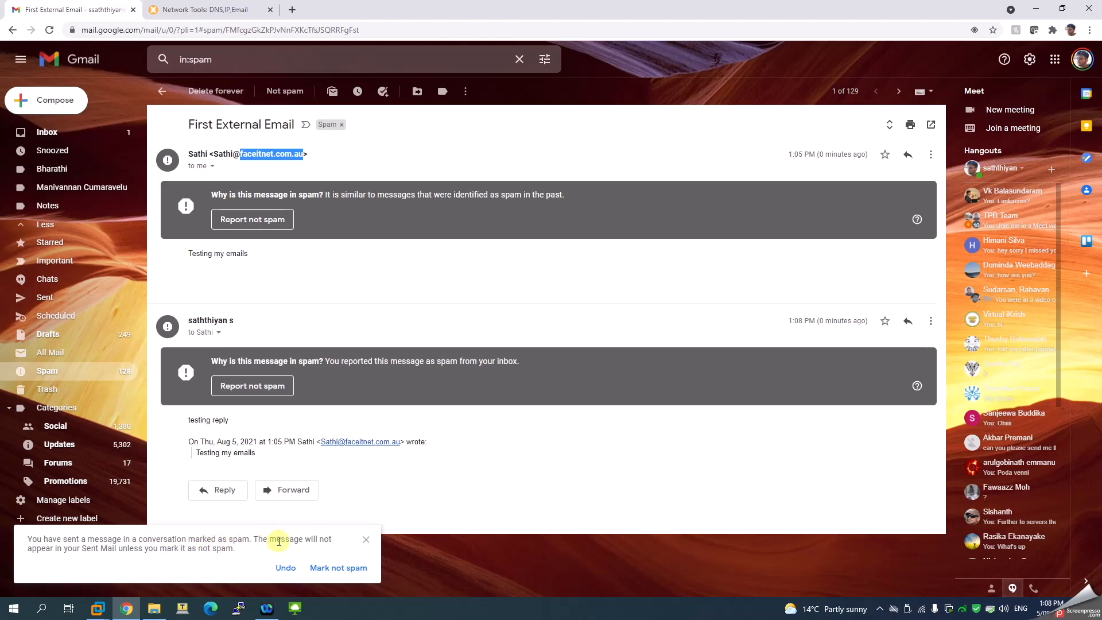
{"action": "left_click", "coordinate": [332, 569]}
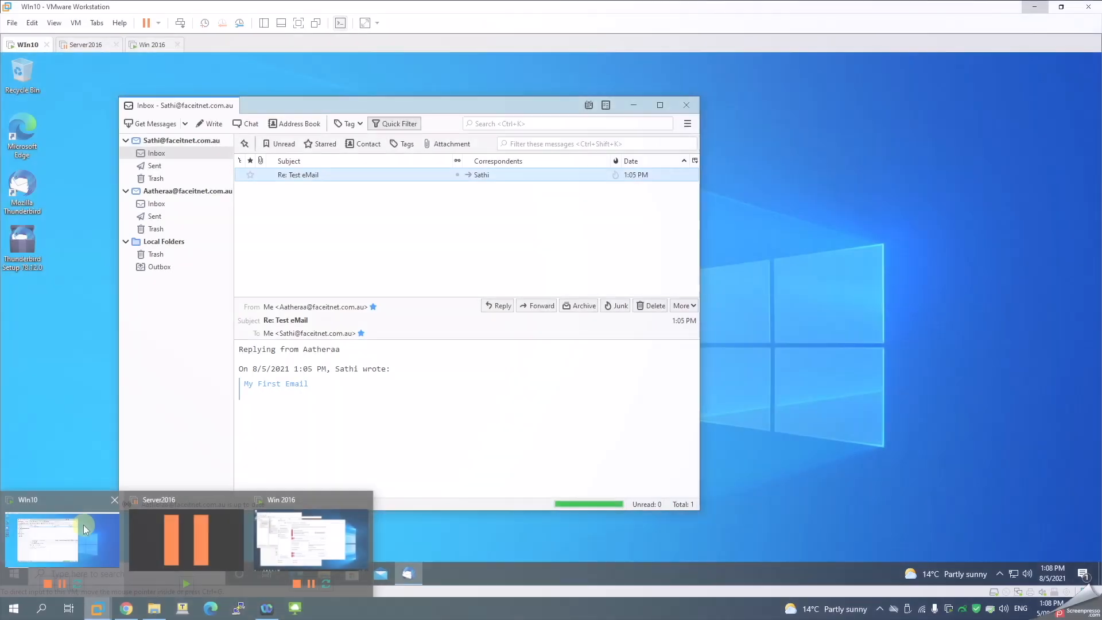
{"action": "left_click", "coordinate": [84, 525]}
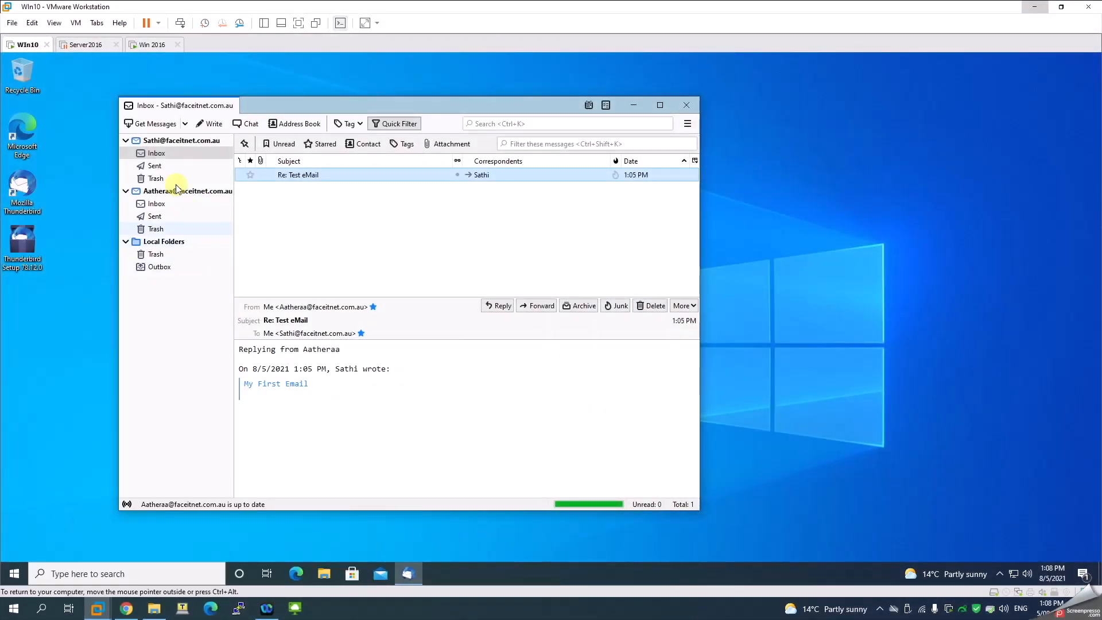
Write and send a message to the Gmail address with subject 'testing' and body '2nd Email'
{"action": "left_click", "coordinate": [207, 124]}
{"action": "left_click", "coordinate": [122, 154]}
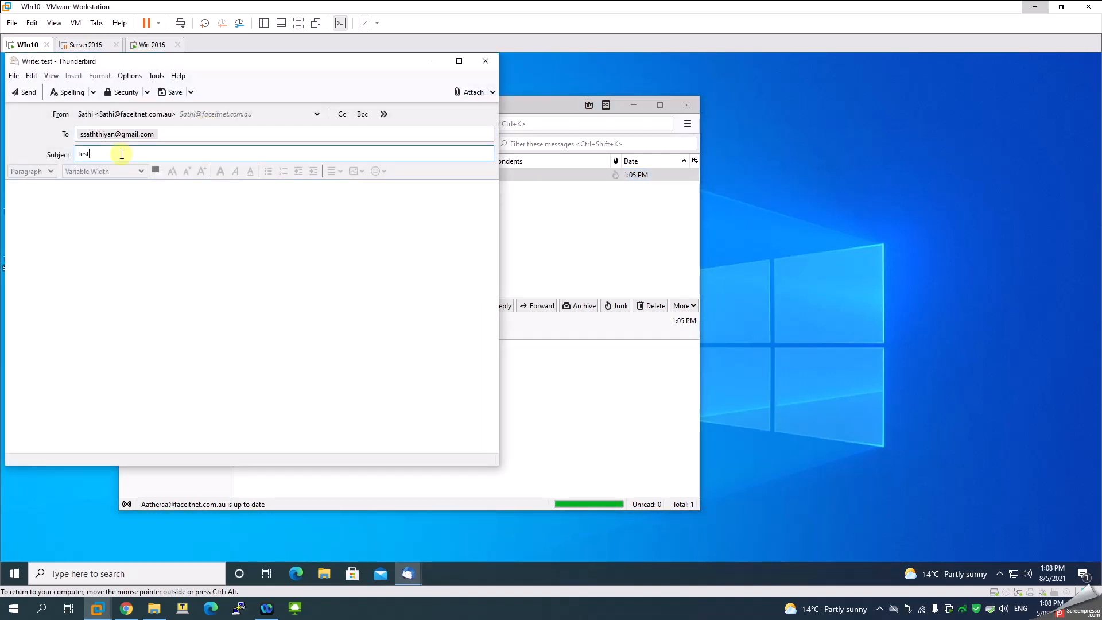
{"action": "left_click", "coordinate": [86, 215]}
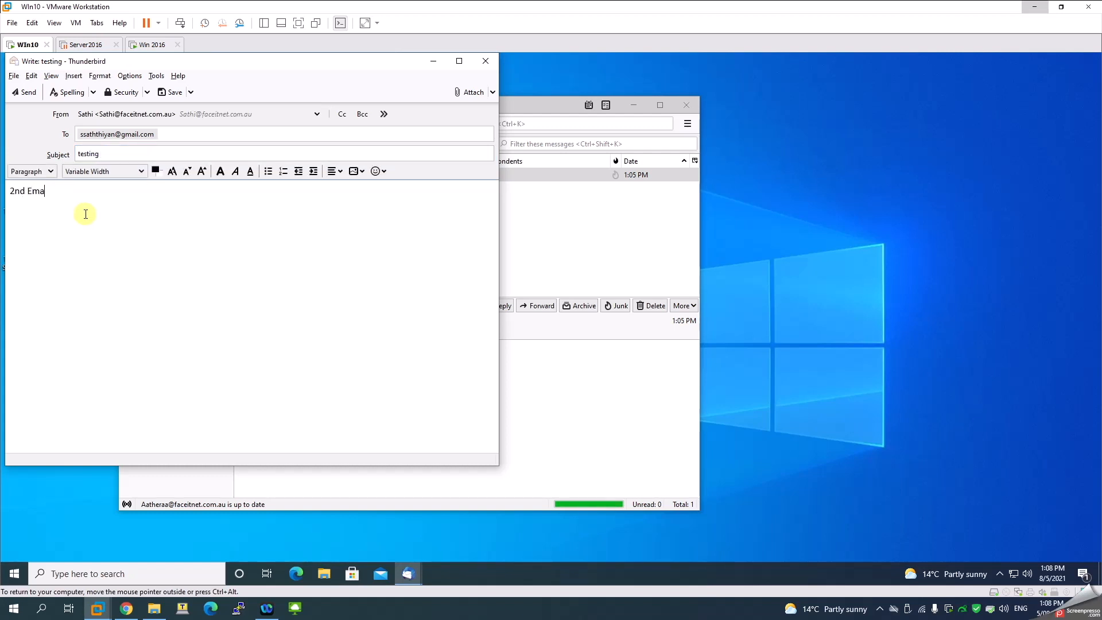
{"action": "left_click", "coordinate": [26, 92]}
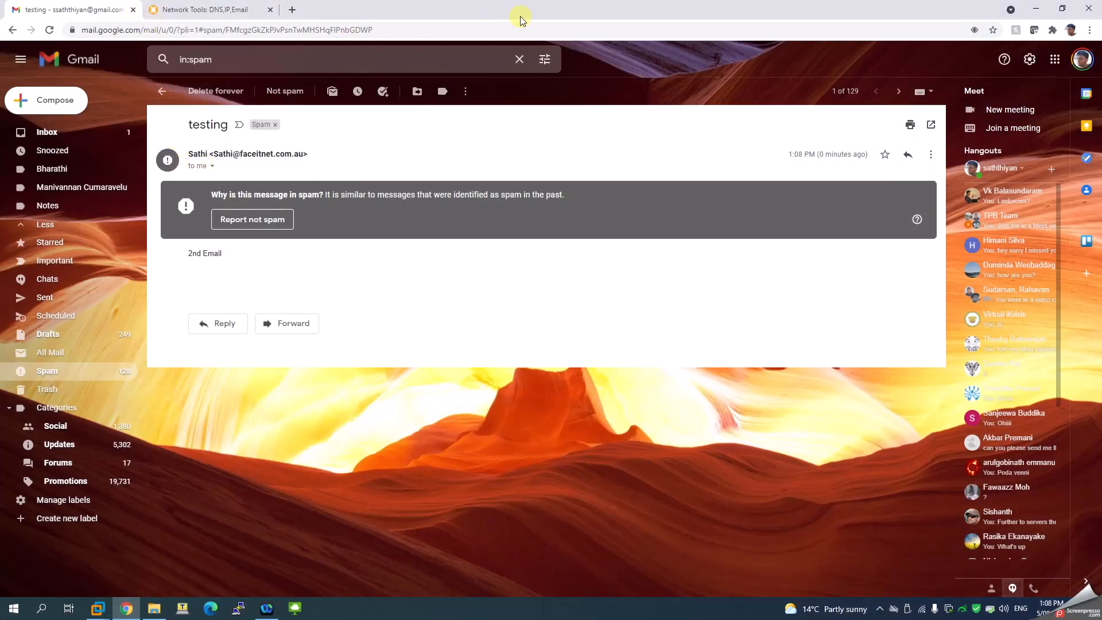
Check the screen recorder's tray options, then return to the Windows 10 VM's Thunderbird inbox
{"action": "left_click", "coordinate": [880, 608]}
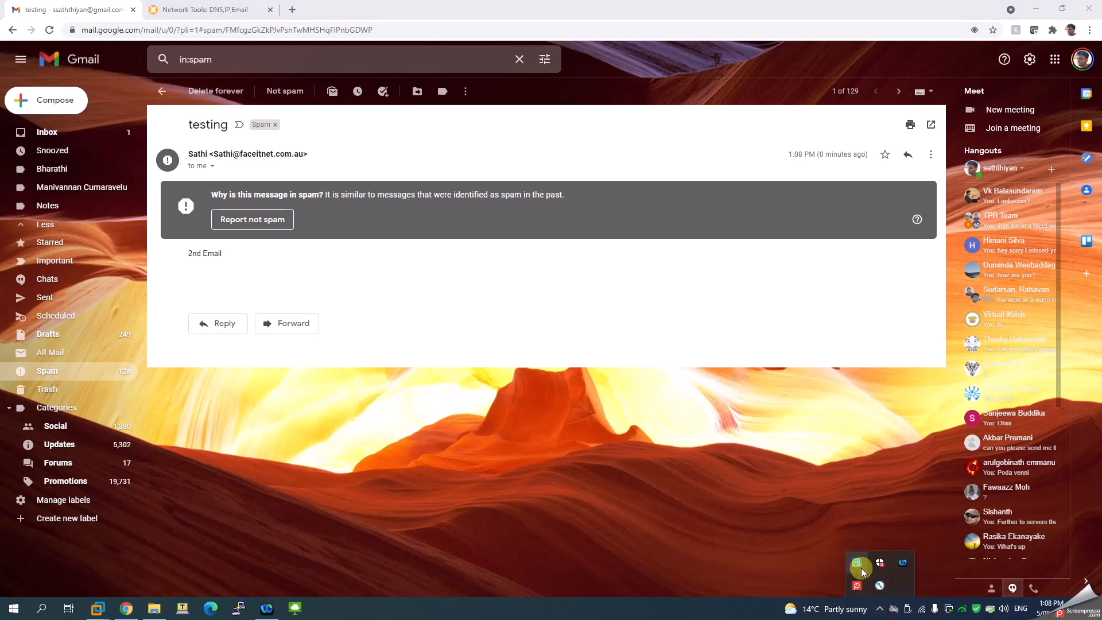
{"action": "left_click", "coordinate": [857, 586]}
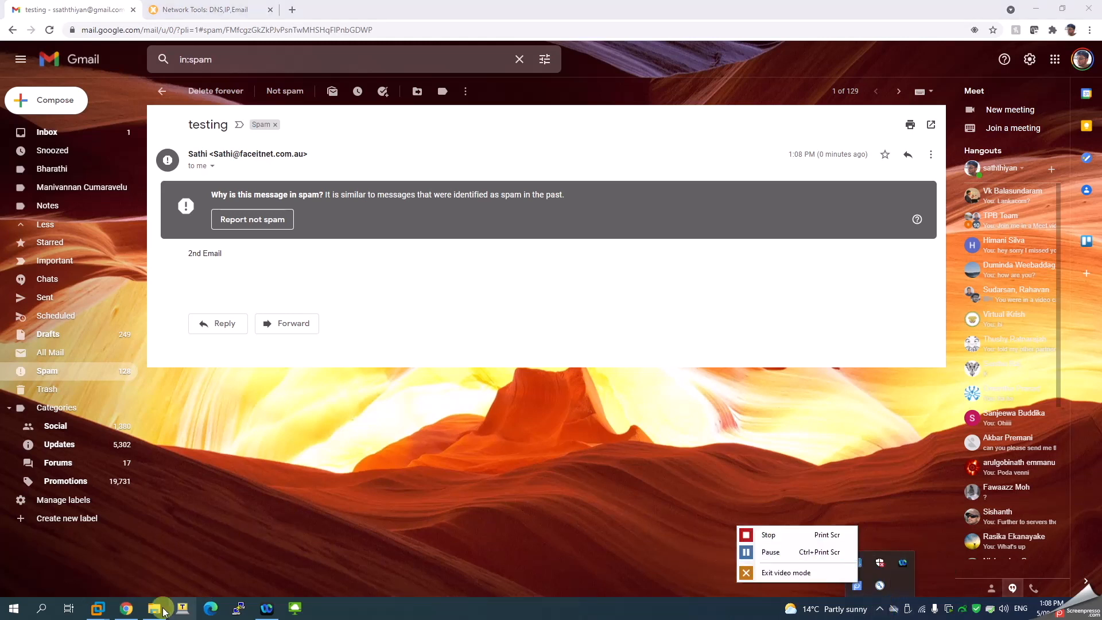
{"action": "left_click", "coordinate": [97, 608]}
{"action": "left_click", "coordinate": [89, 546]}
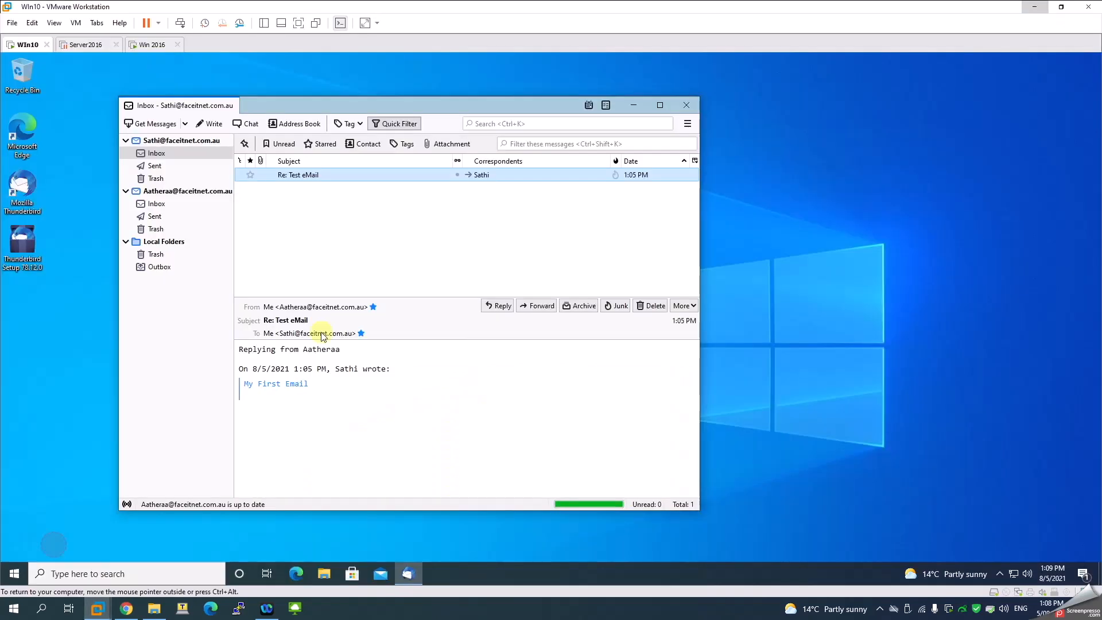
On the Windows Server 2016 VM, close Windows Firewall and move DNS Manager to the right, showing the Faceitnet.com.au records
{"action": "left_click", "coordinate": [153, 44]}
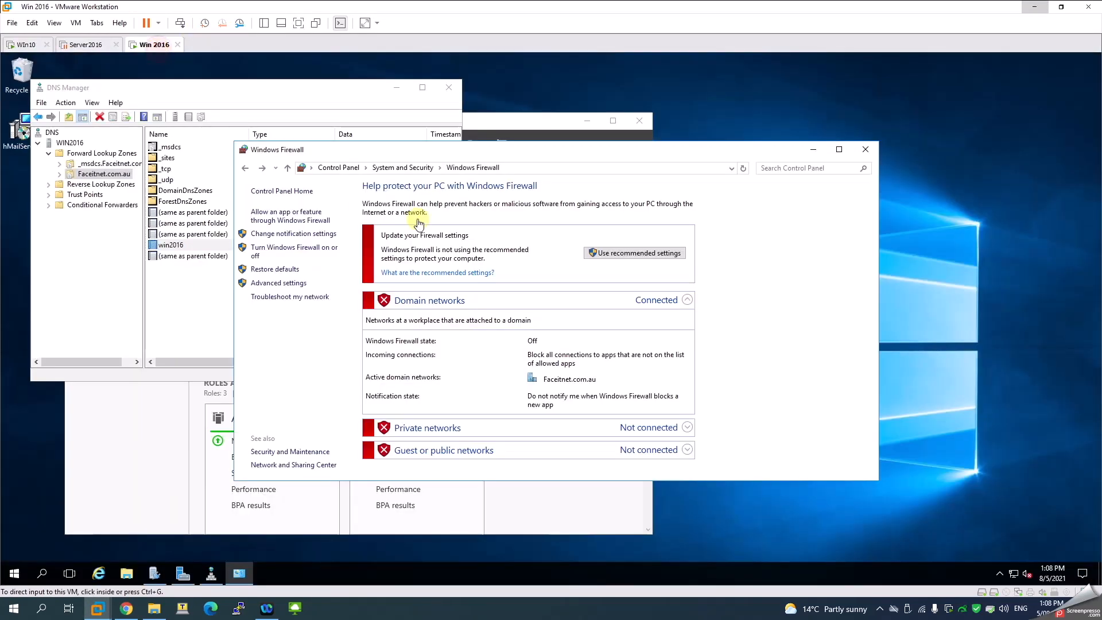
{"action": "left_click", "coordinate": [865, 150]}
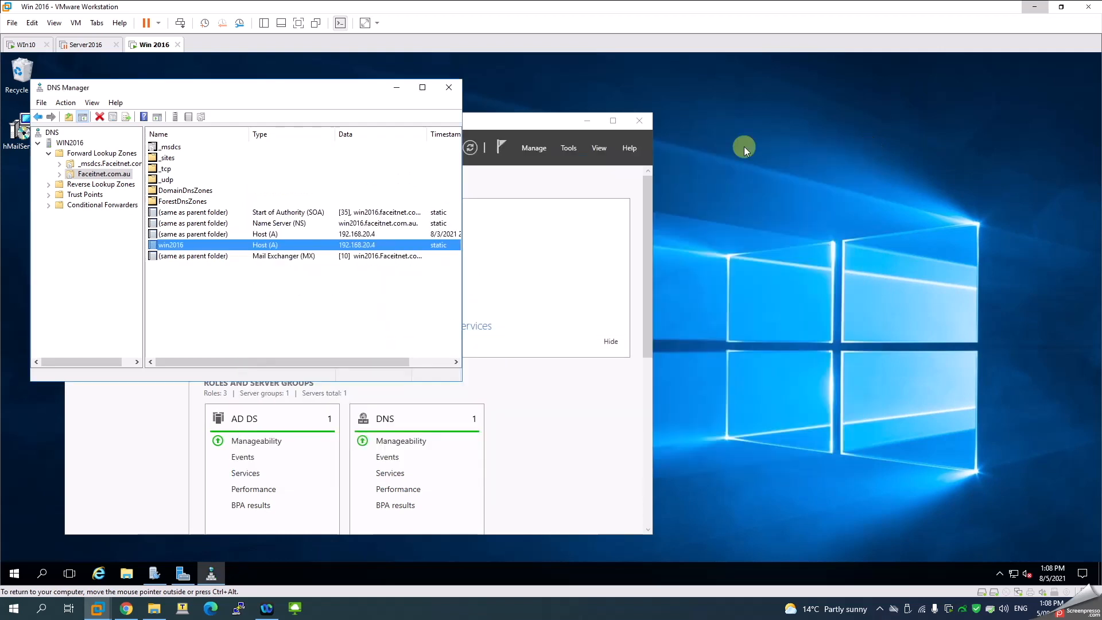
{"action": "left_click_drag", "start_coordinate": [263, 92], "coordinate": [737, 103]}
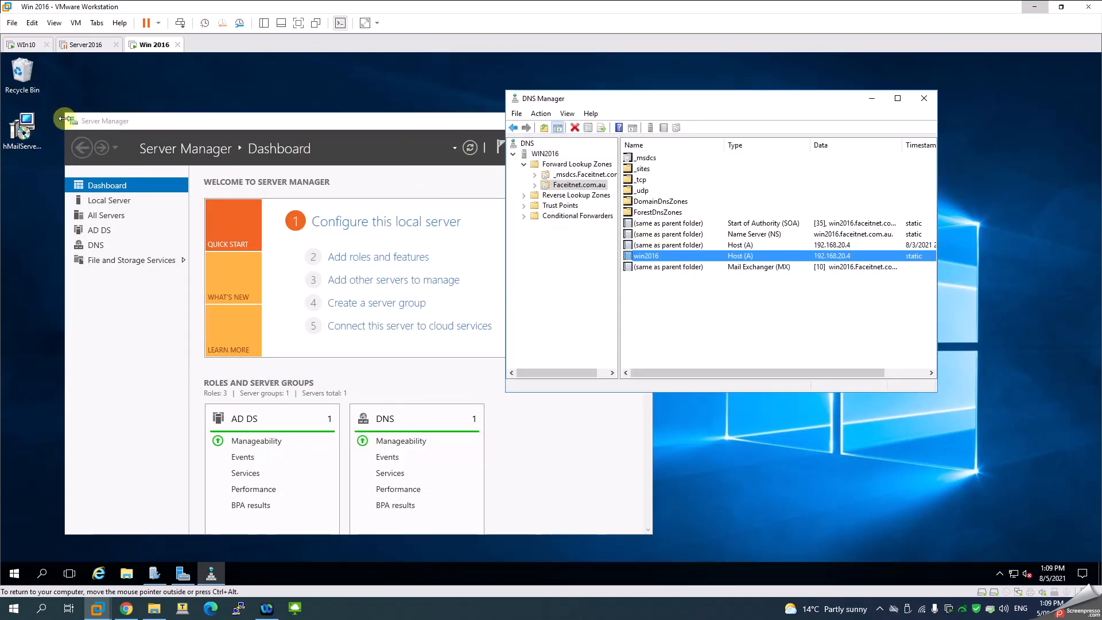
In hMailServer Administrator, review the faceitnet.com.au accounts, first account, aliases and distribution lists
{"action": "left_click", "coordinate": [155, 573]}
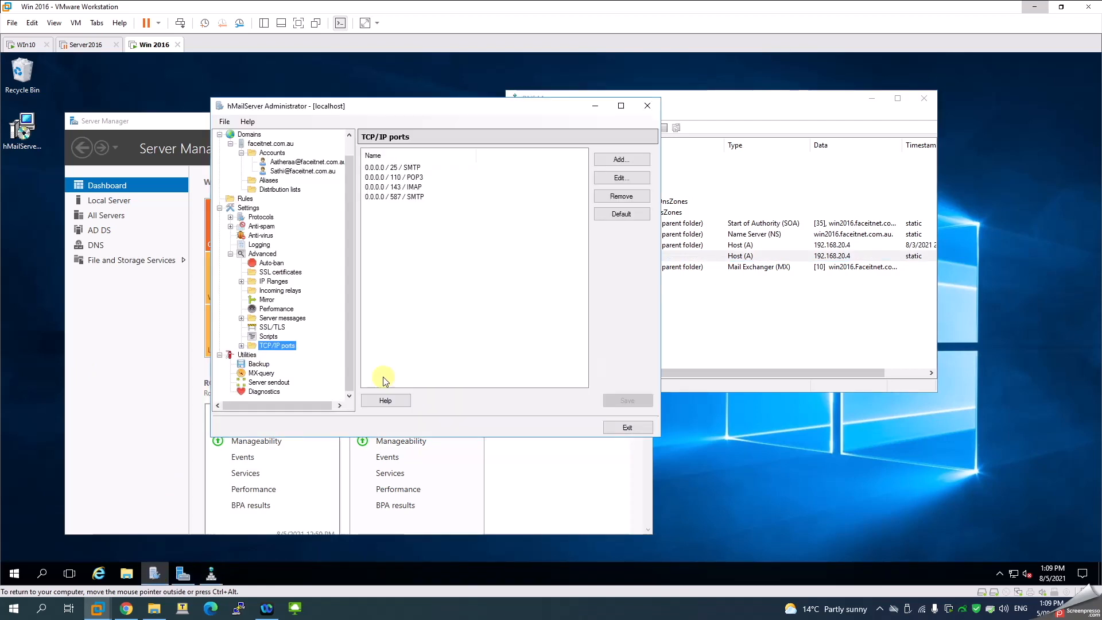
{"action": "scroll", "coordinate": [266, 206], "scroll_direction": "up", "scroll_amount": 1}
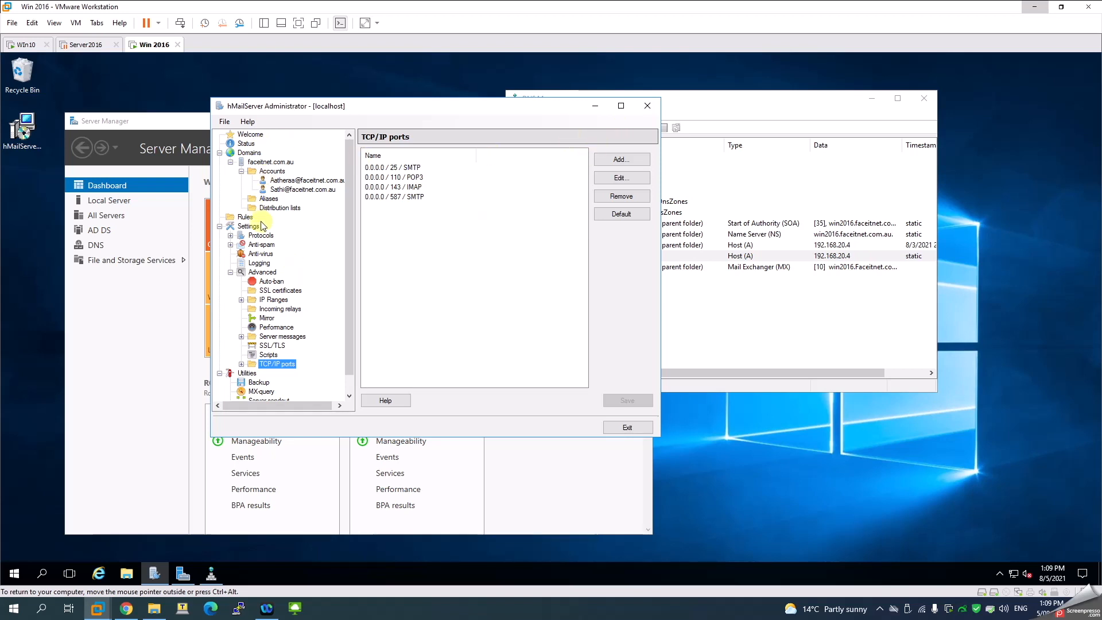
{"action": "left_click", "coordinate": [272, 171]}
{"action": "left_click", "coordinate": [290, 180]}
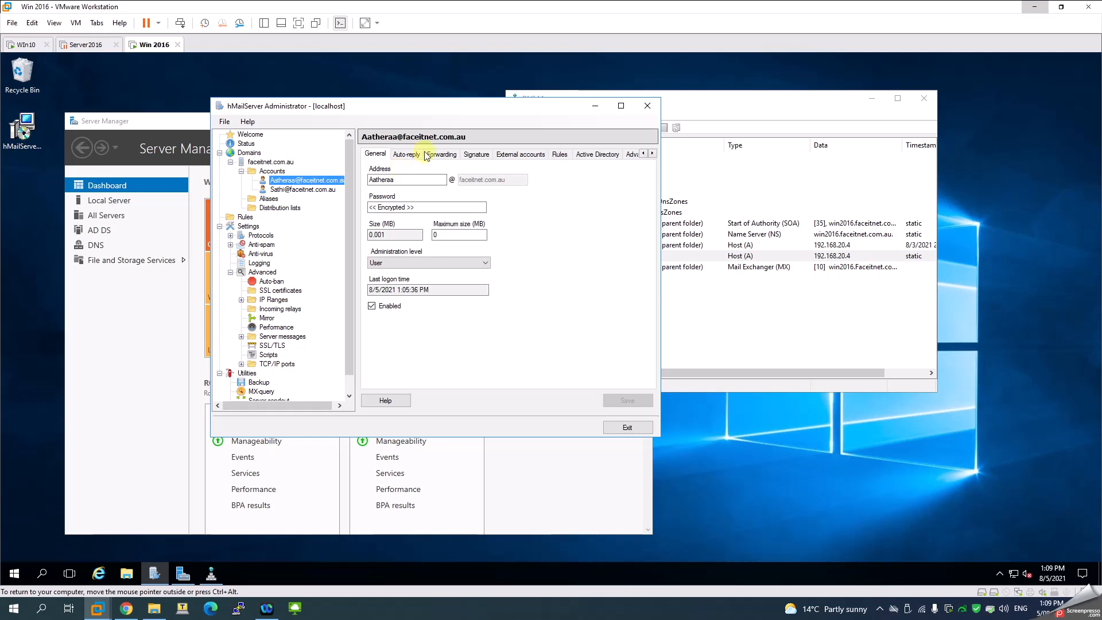
{"action": "left_click", "coordinate": [266, 199]}
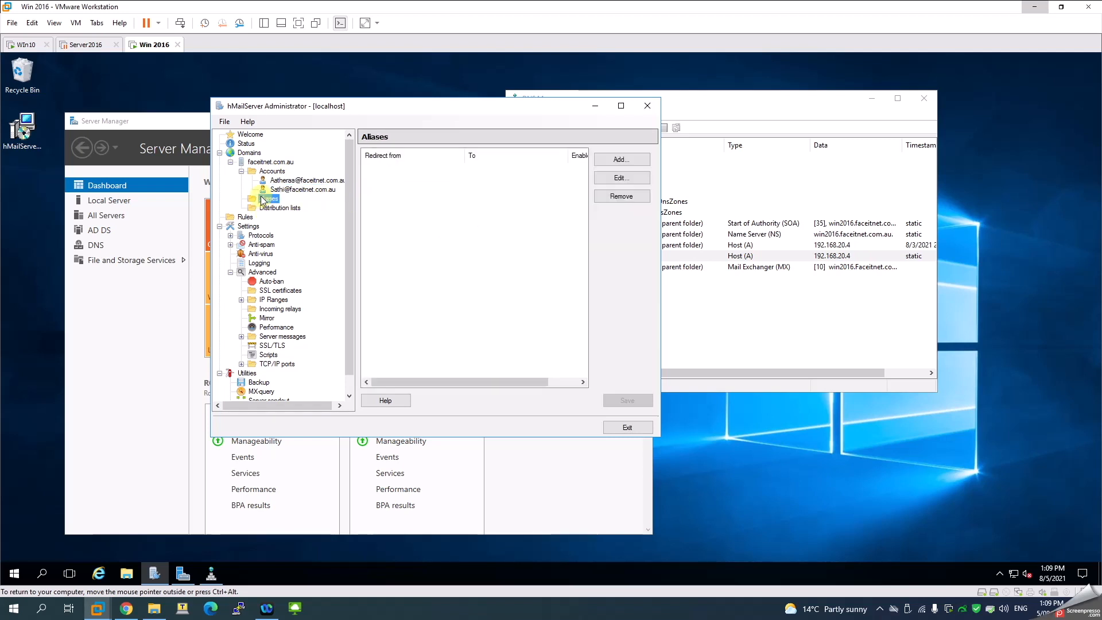
{"action": "left_click", "coordinate": [271, 208]}
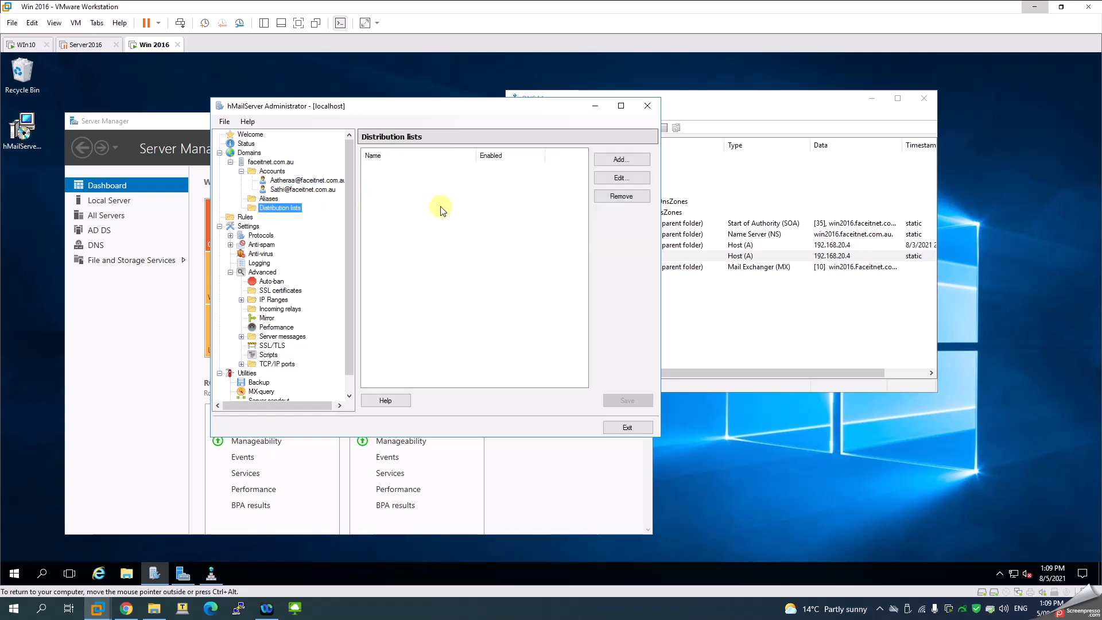
View the empty Rules page, start and cancel a new rule, and expand Protocols
{"action": "left_click", "coordinate": [246, 217]}
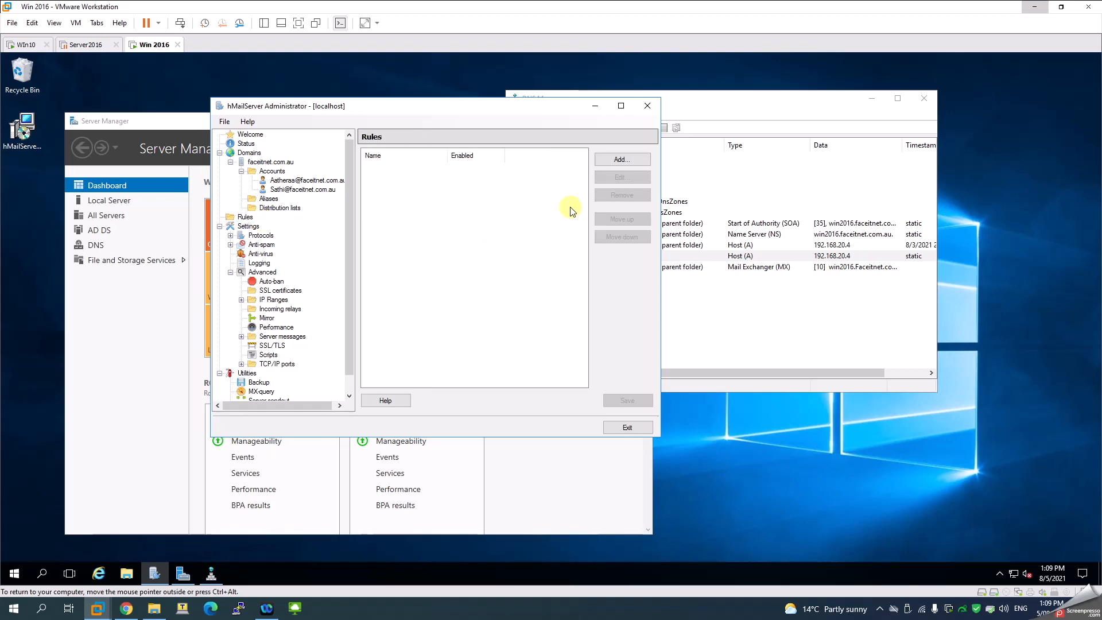
{"action": "left_click", "coordinate": [609, 162]}
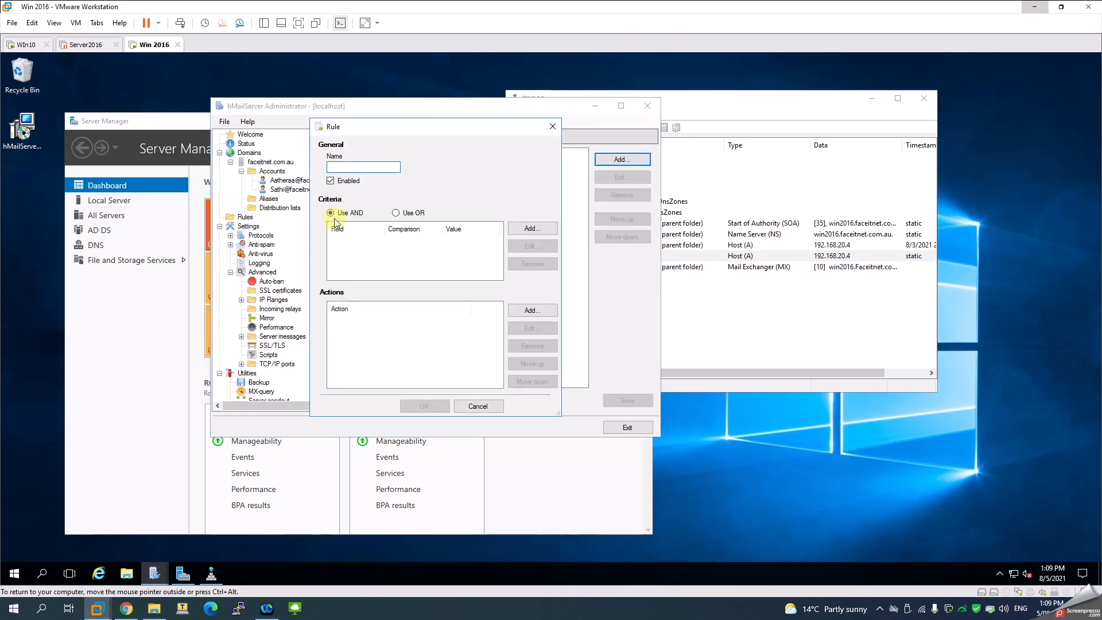
{"action": "left_click", "coordinate": [553, 127]}
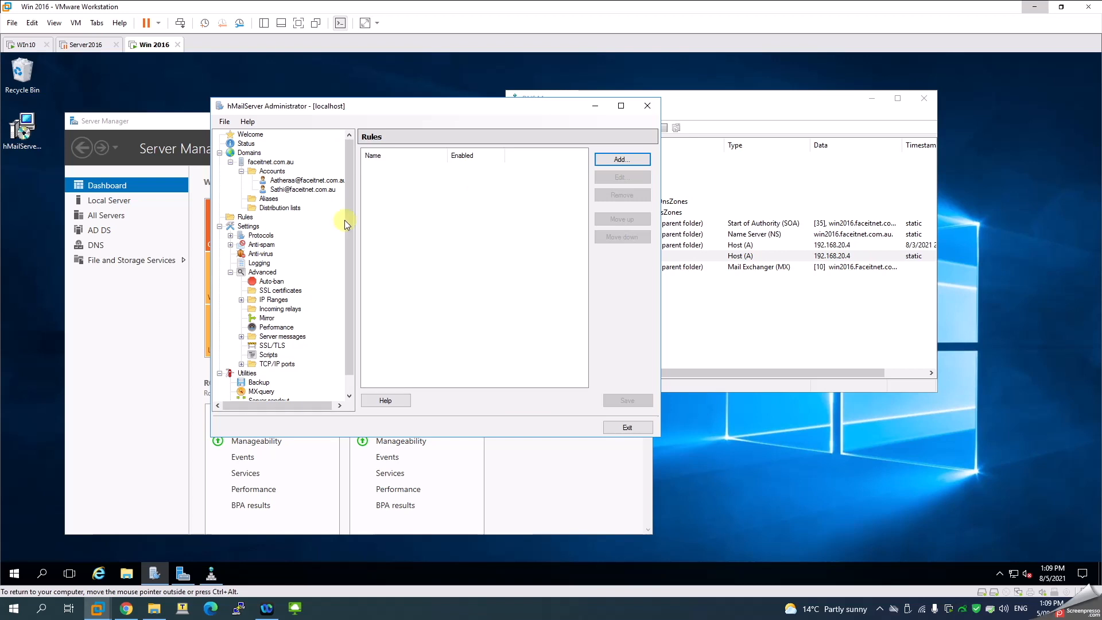
{"action": "left_click", "coordinate": [230, 235]}
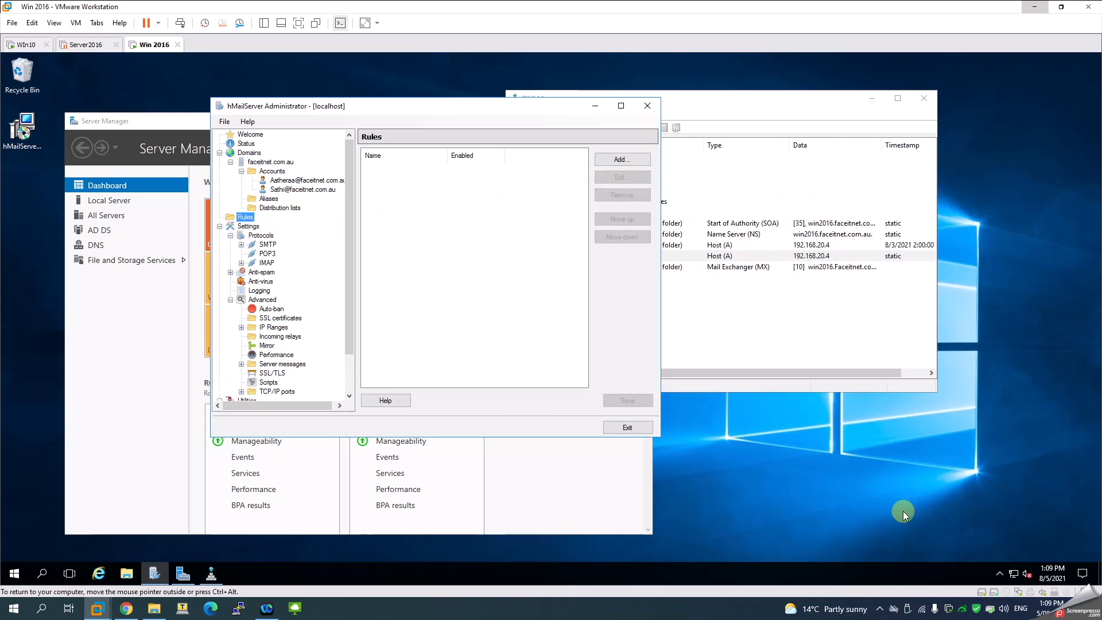
Stop the screen recording from its system tray icon
{"action": "left_click", "coordinate": [879, 609]}
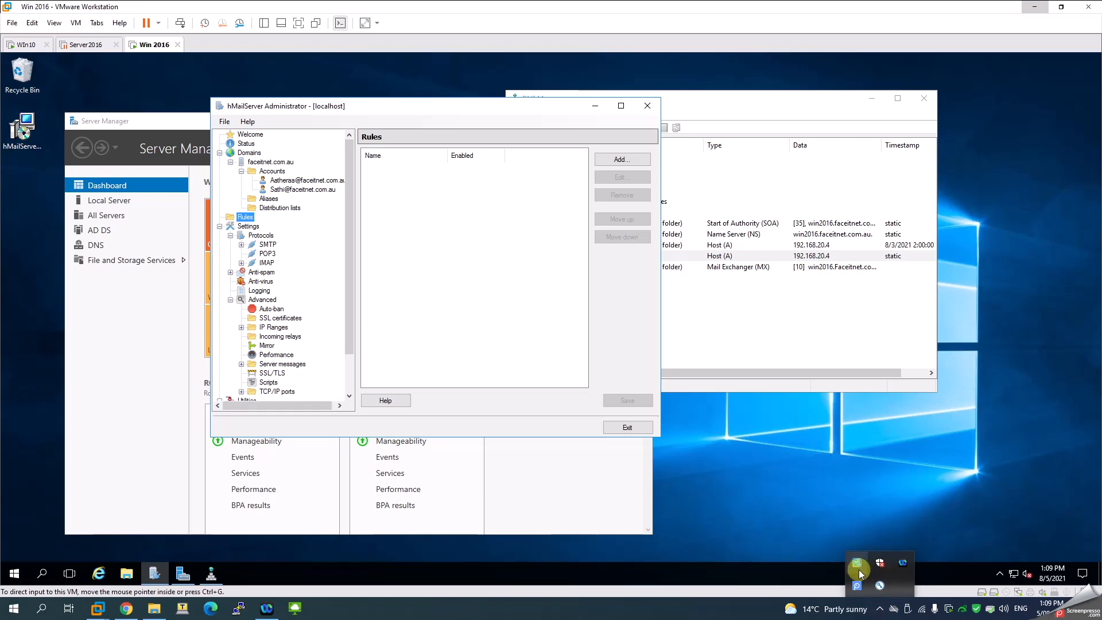
{"action": "right_click", "coordinate": [859, 565]}
{"action": "left_click", "coordinate": [764, 533]}
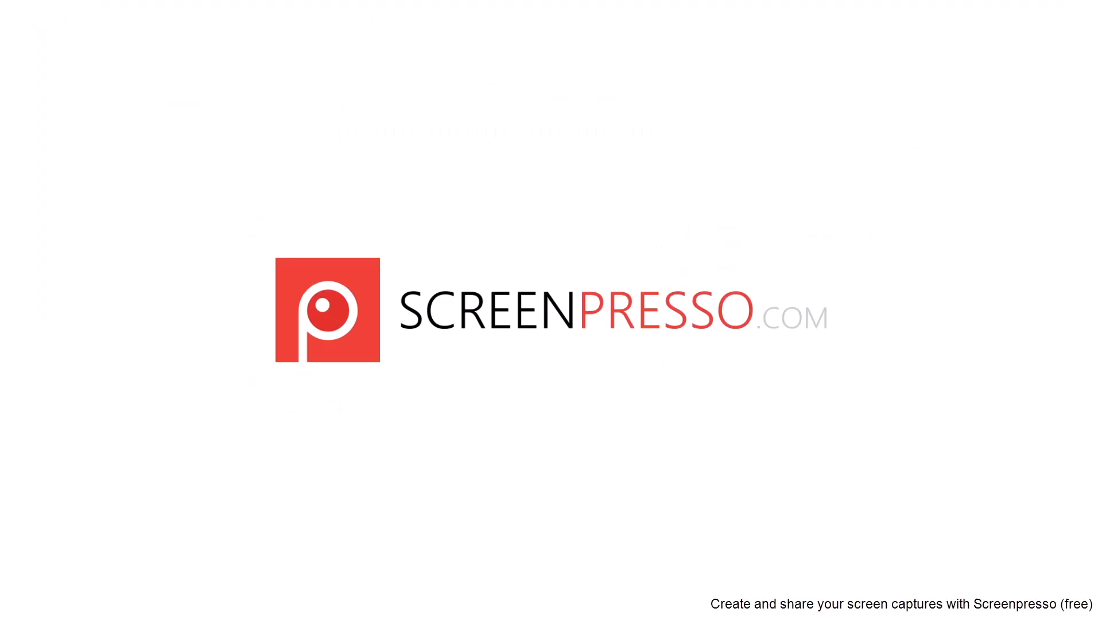